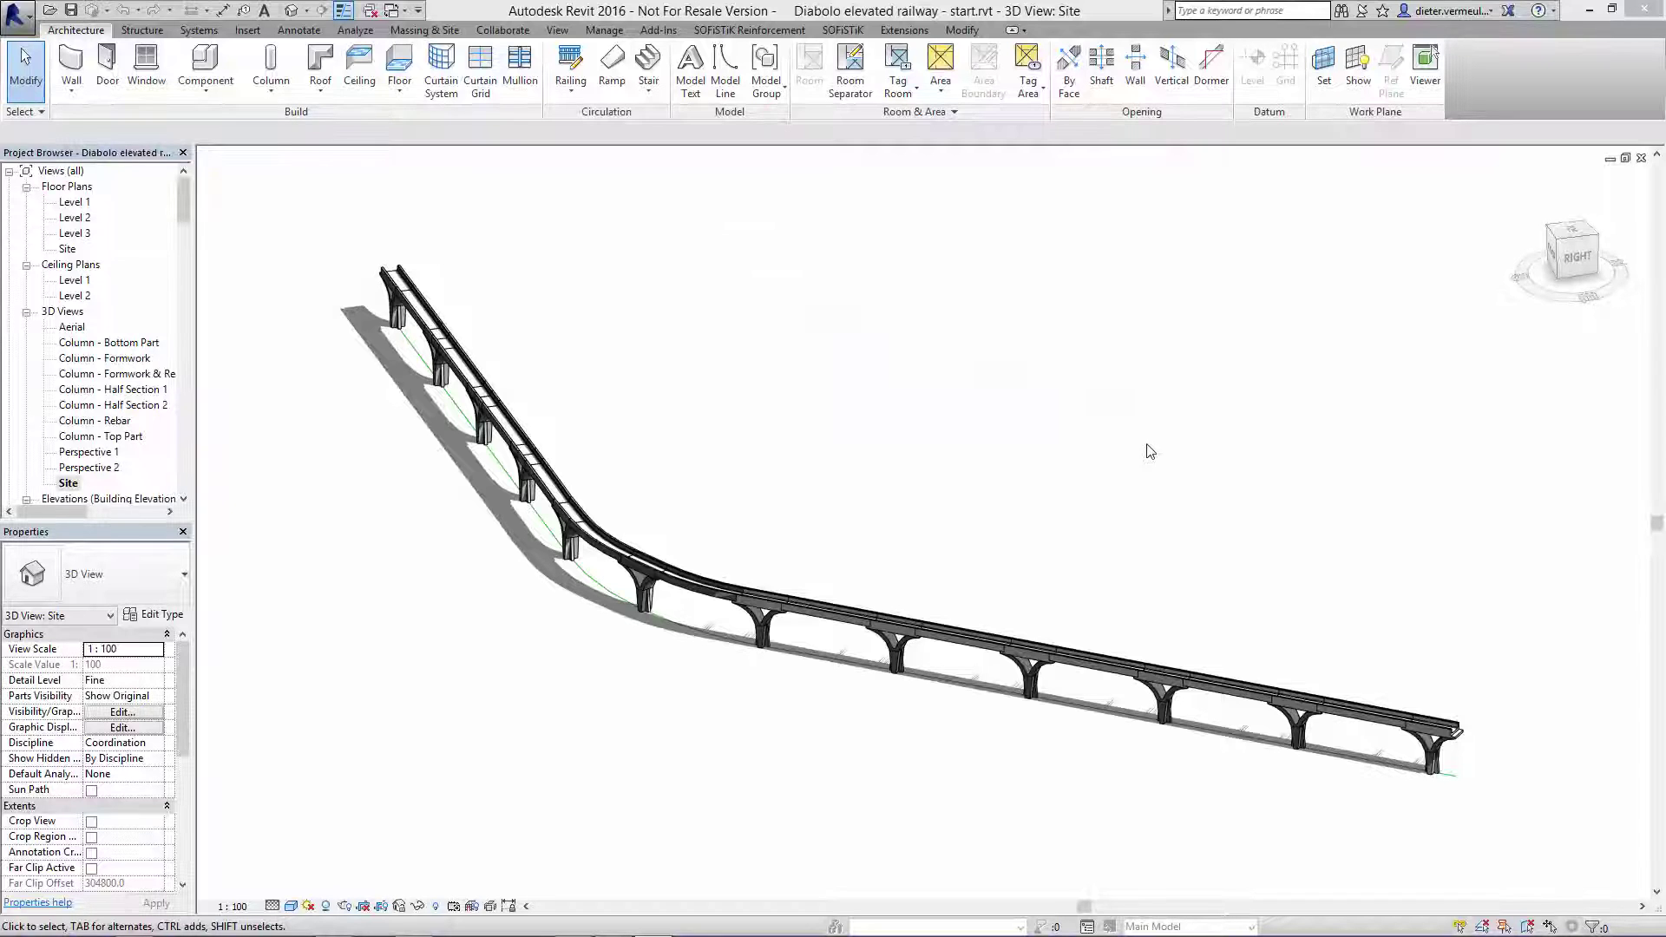
Step: Select the pier column and orbit around it in the Revit model
left_click(643, 601)
scroll(643, 607, "up", 3)
scroll(645, 642, "up", 3)
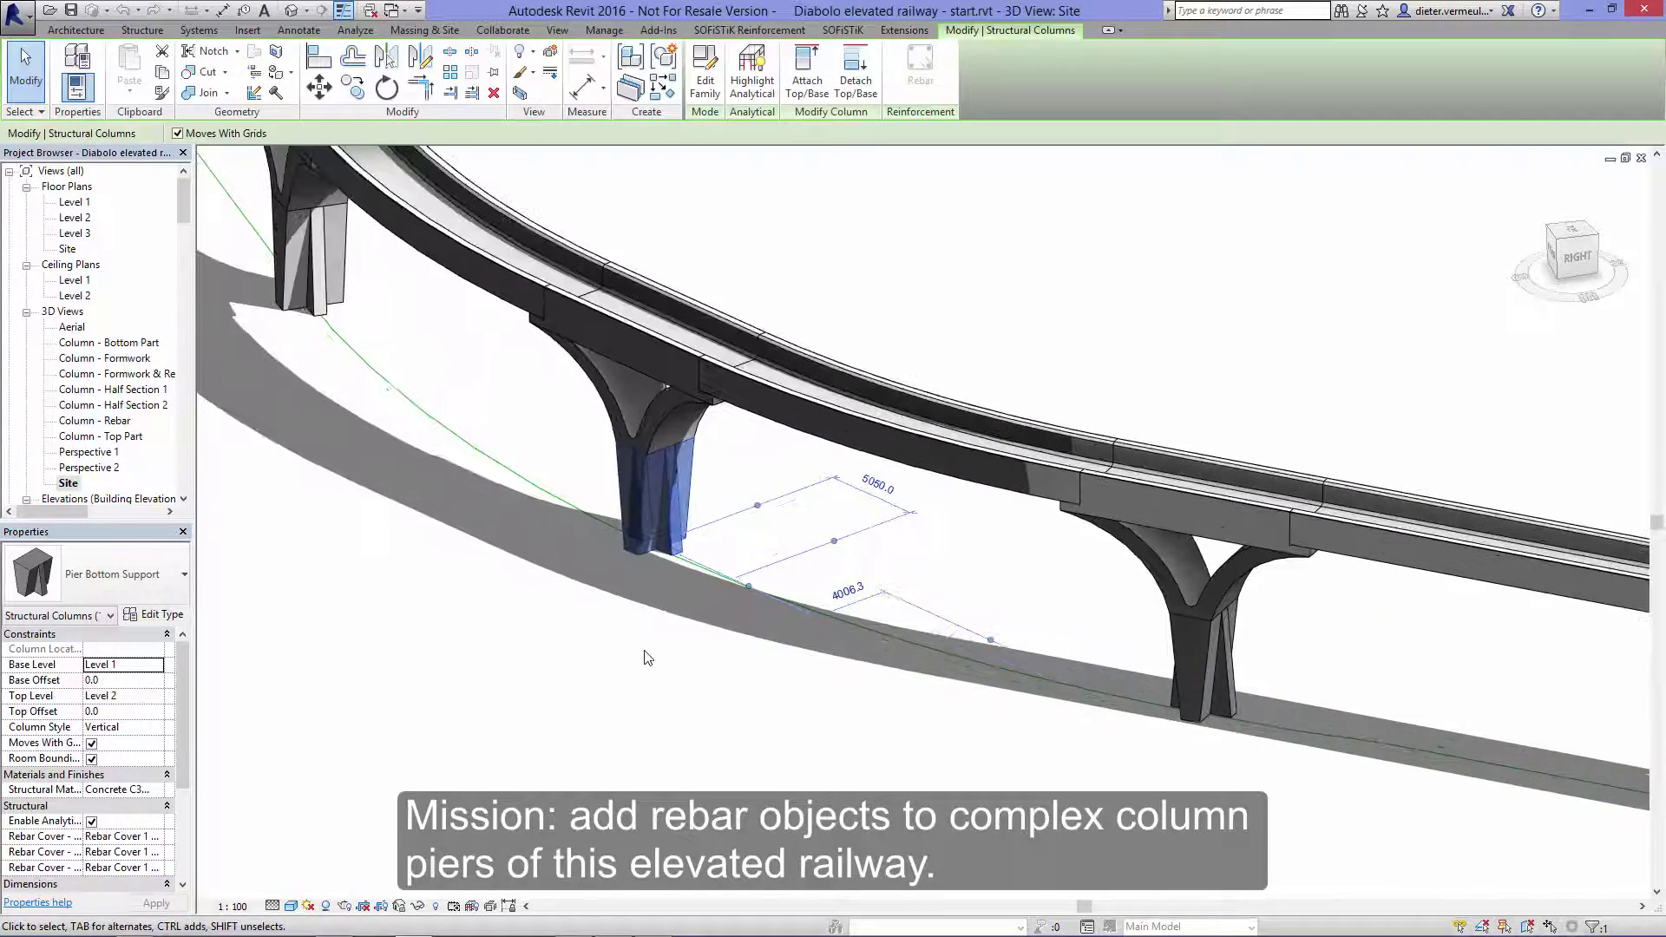
mouse_move(925, 773)
middle_mouse_down("shift")
mouse_move(357, 828)
mouse_move(154, 746)
middle_mouse_up("shift")
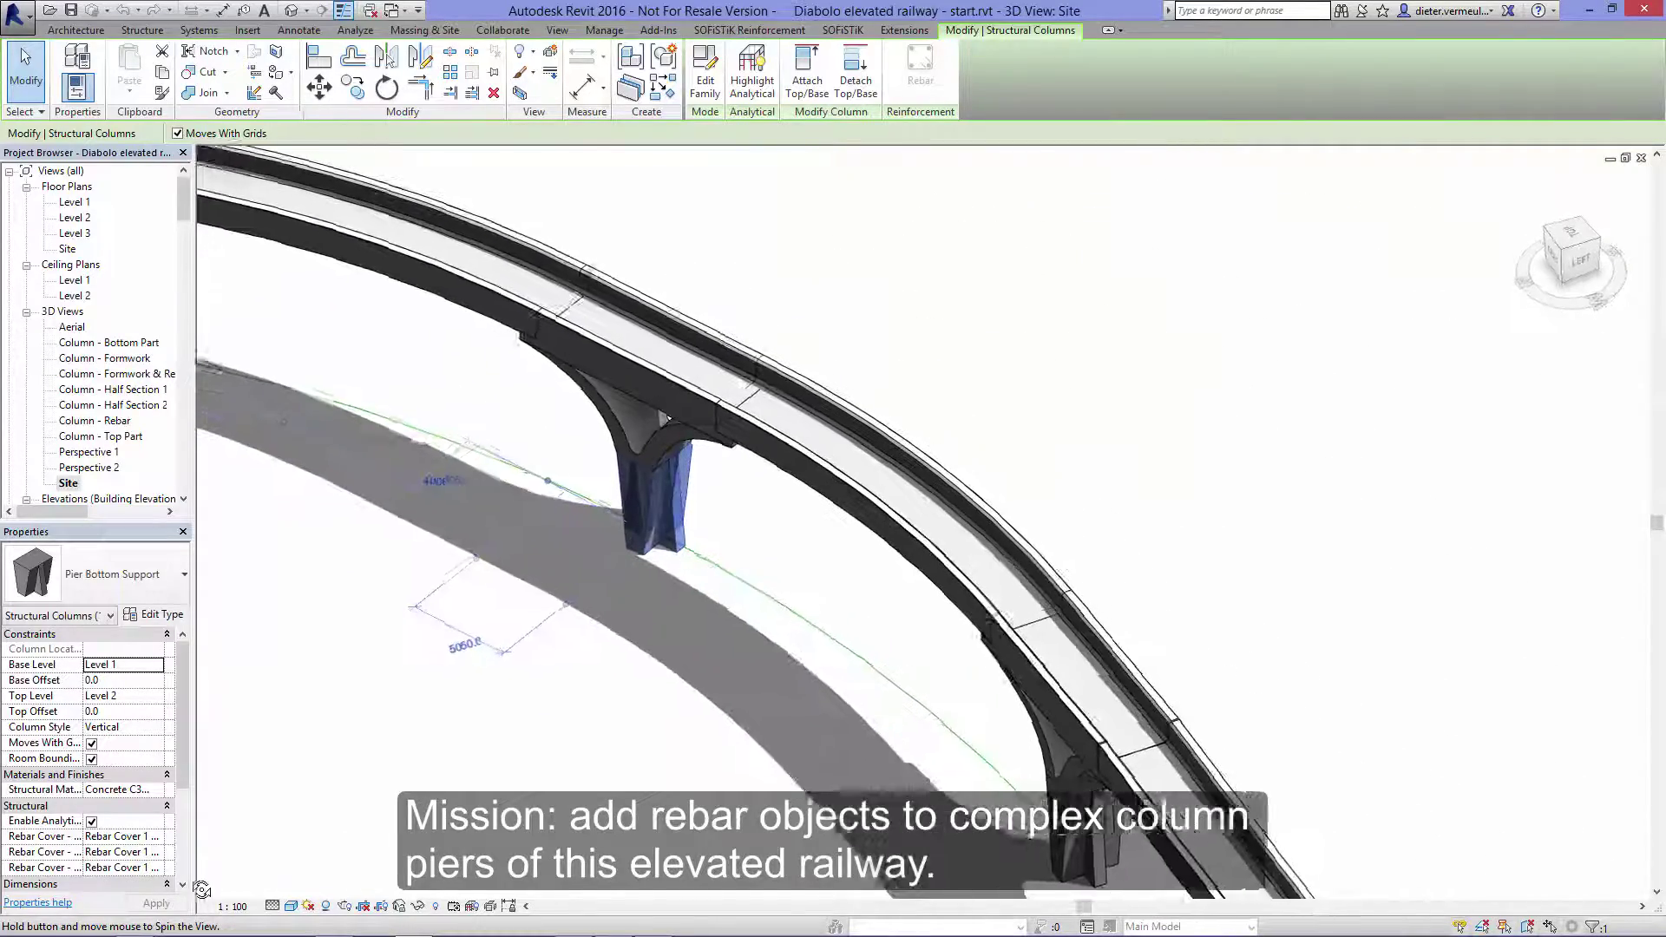
Step: Open the Column - Formwork & Rebar 3D view and launch Dynamo 0.9 from Add-Ins
double_click(156, 376)
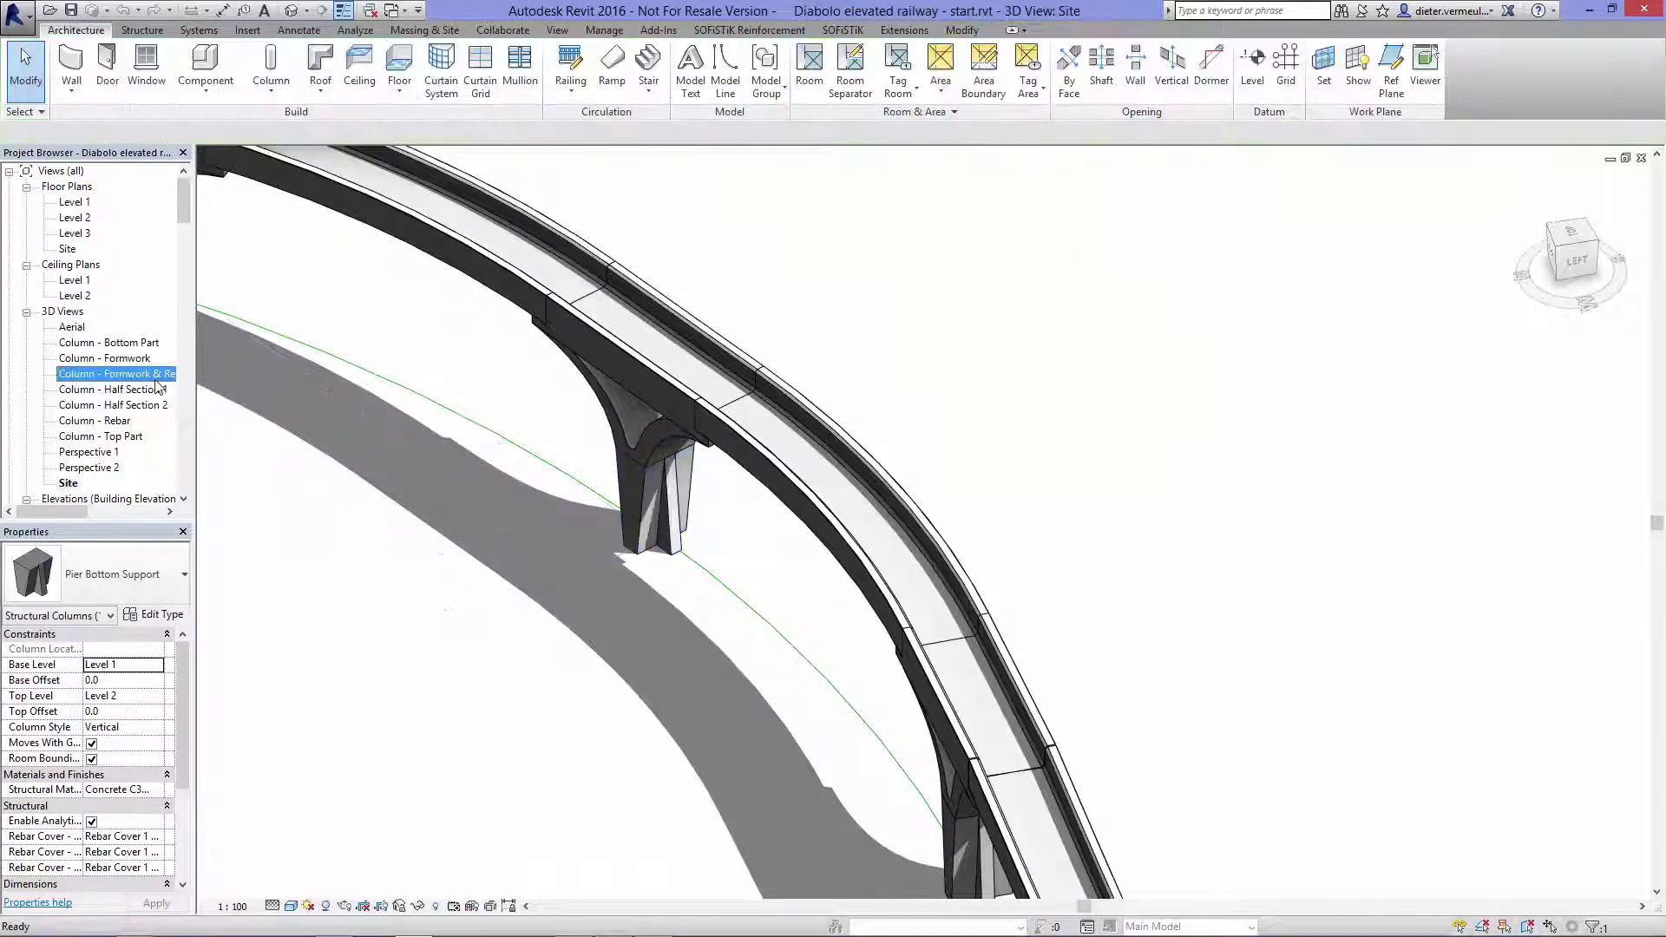
left_click(438, 617)
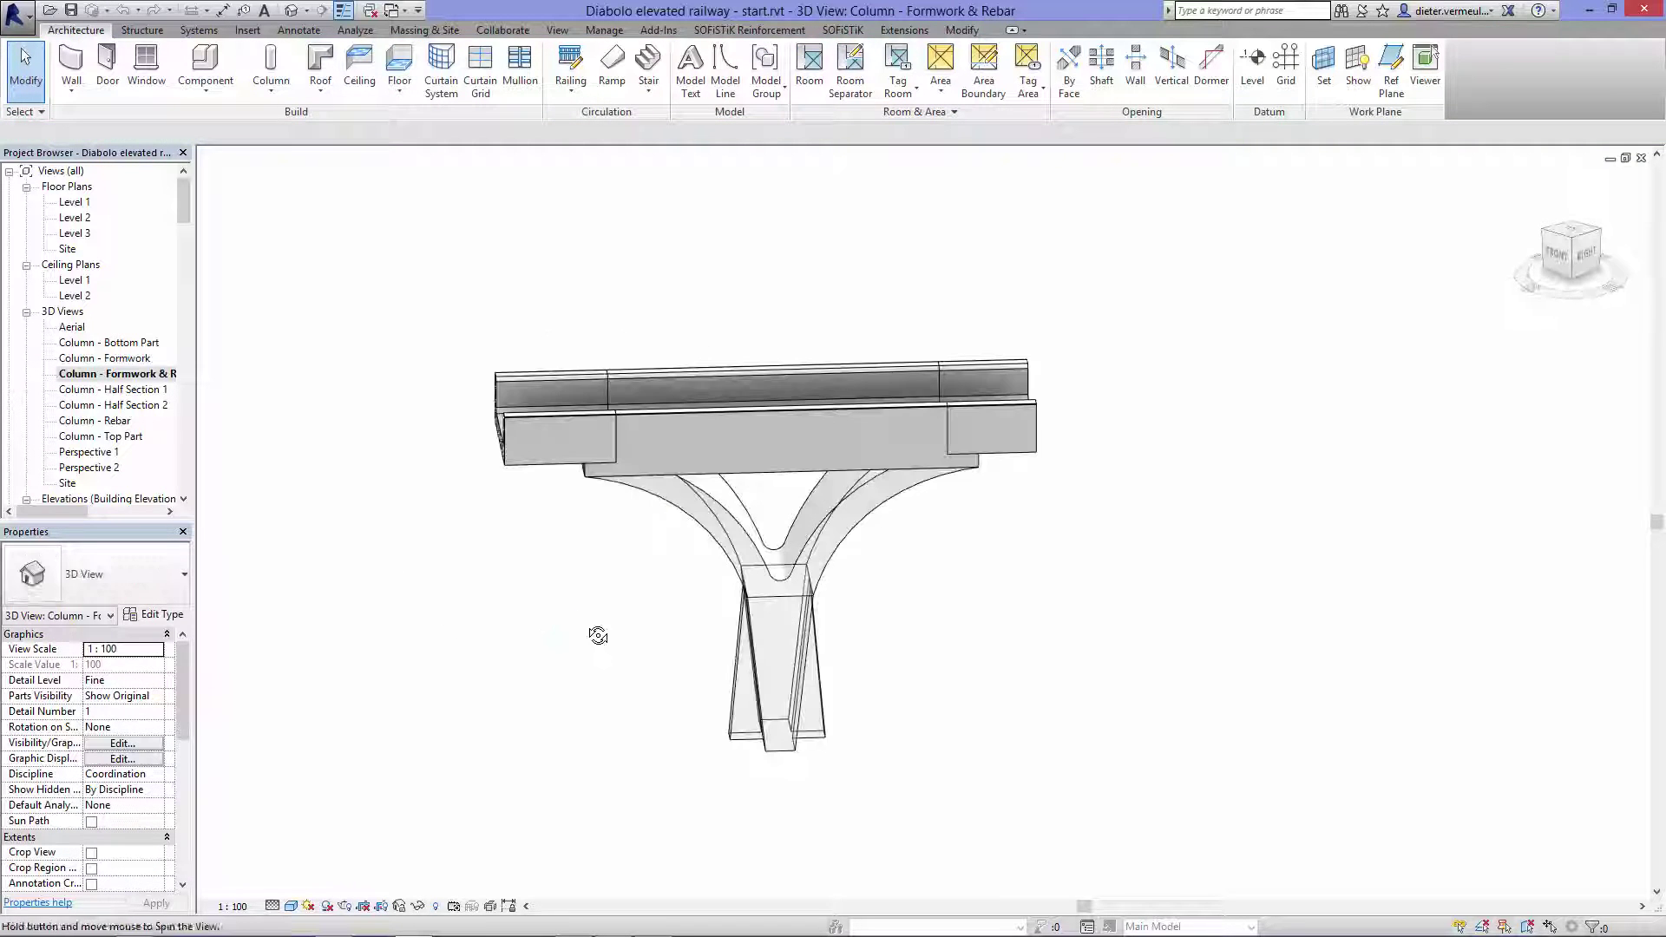
mouse_move(585, 621)
middle_mouse_down("shift")
mouse_move(646, 628)
mouse_move(720, 603)
middle_mouse_up("shift")
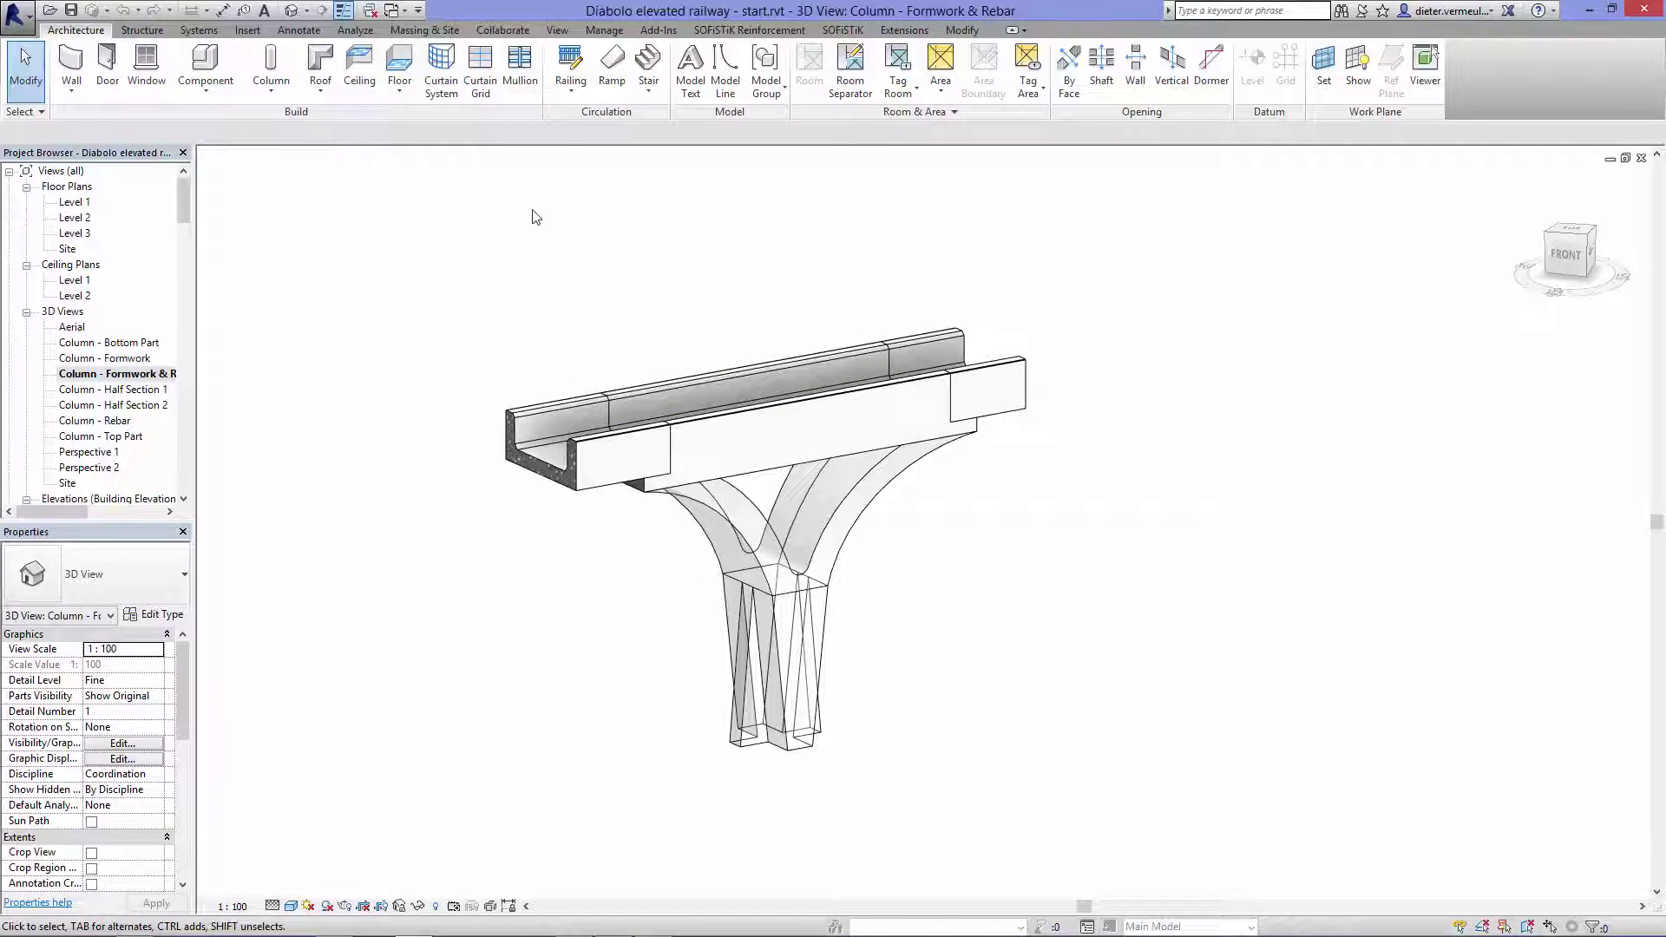
left_click(656, 31)
left_click(432, 74)
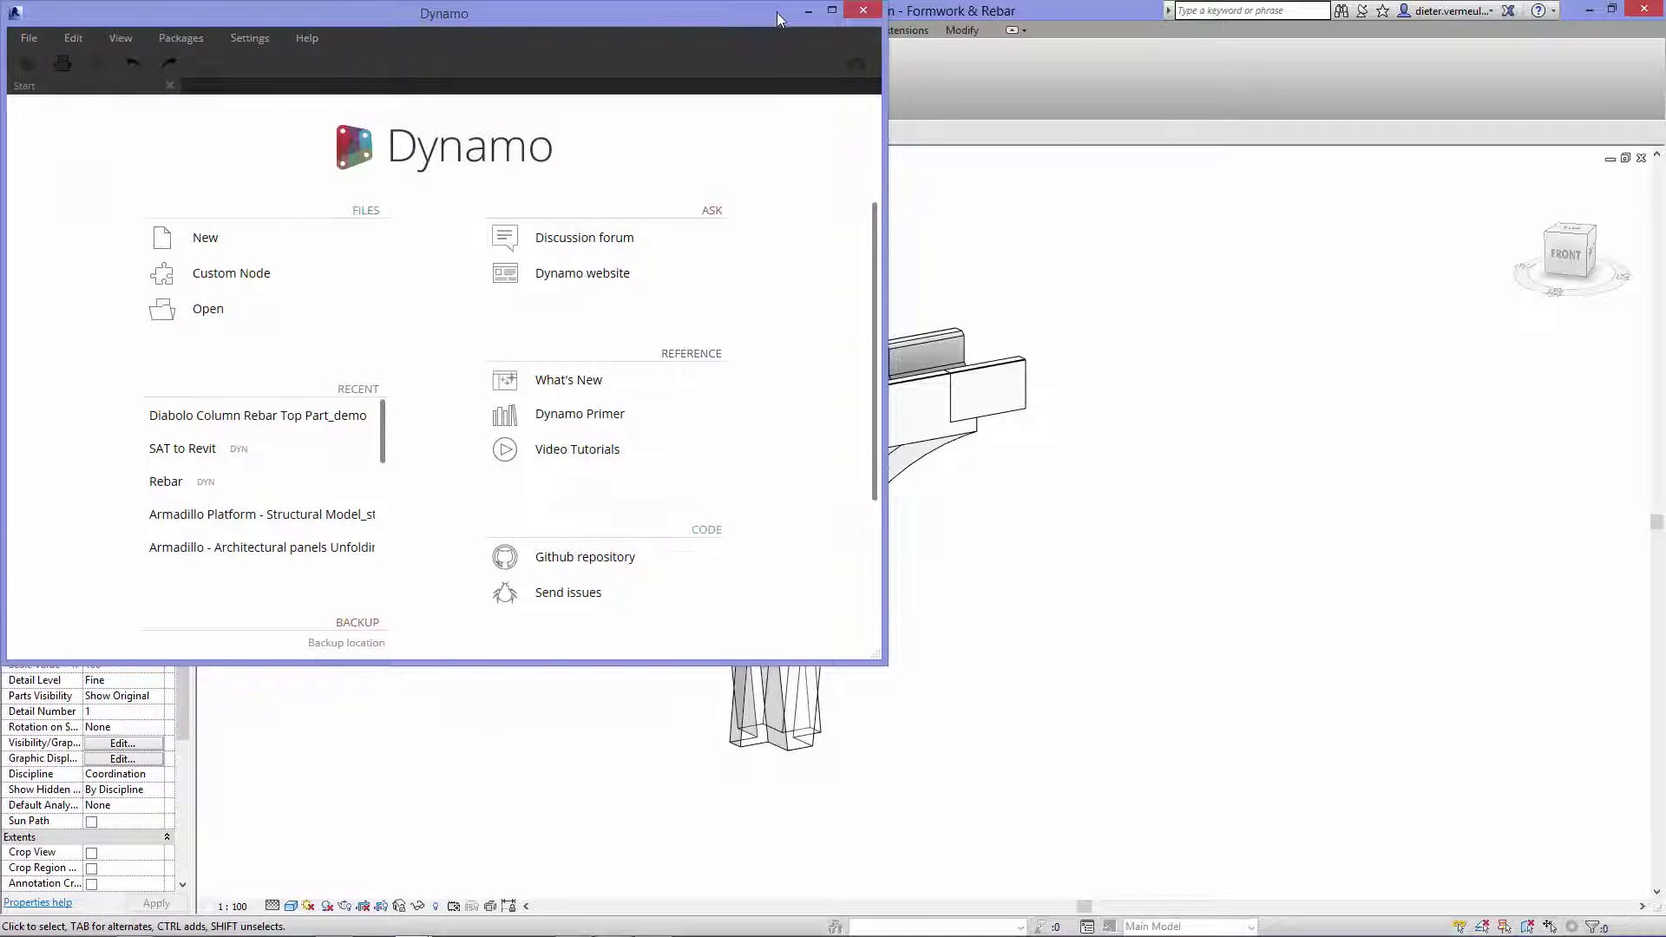
Step: Widen the Dynamo window and open the Diabolo Column Rebar Top Part_demo graph
left_click_drag(777, 12, 1665, 199)
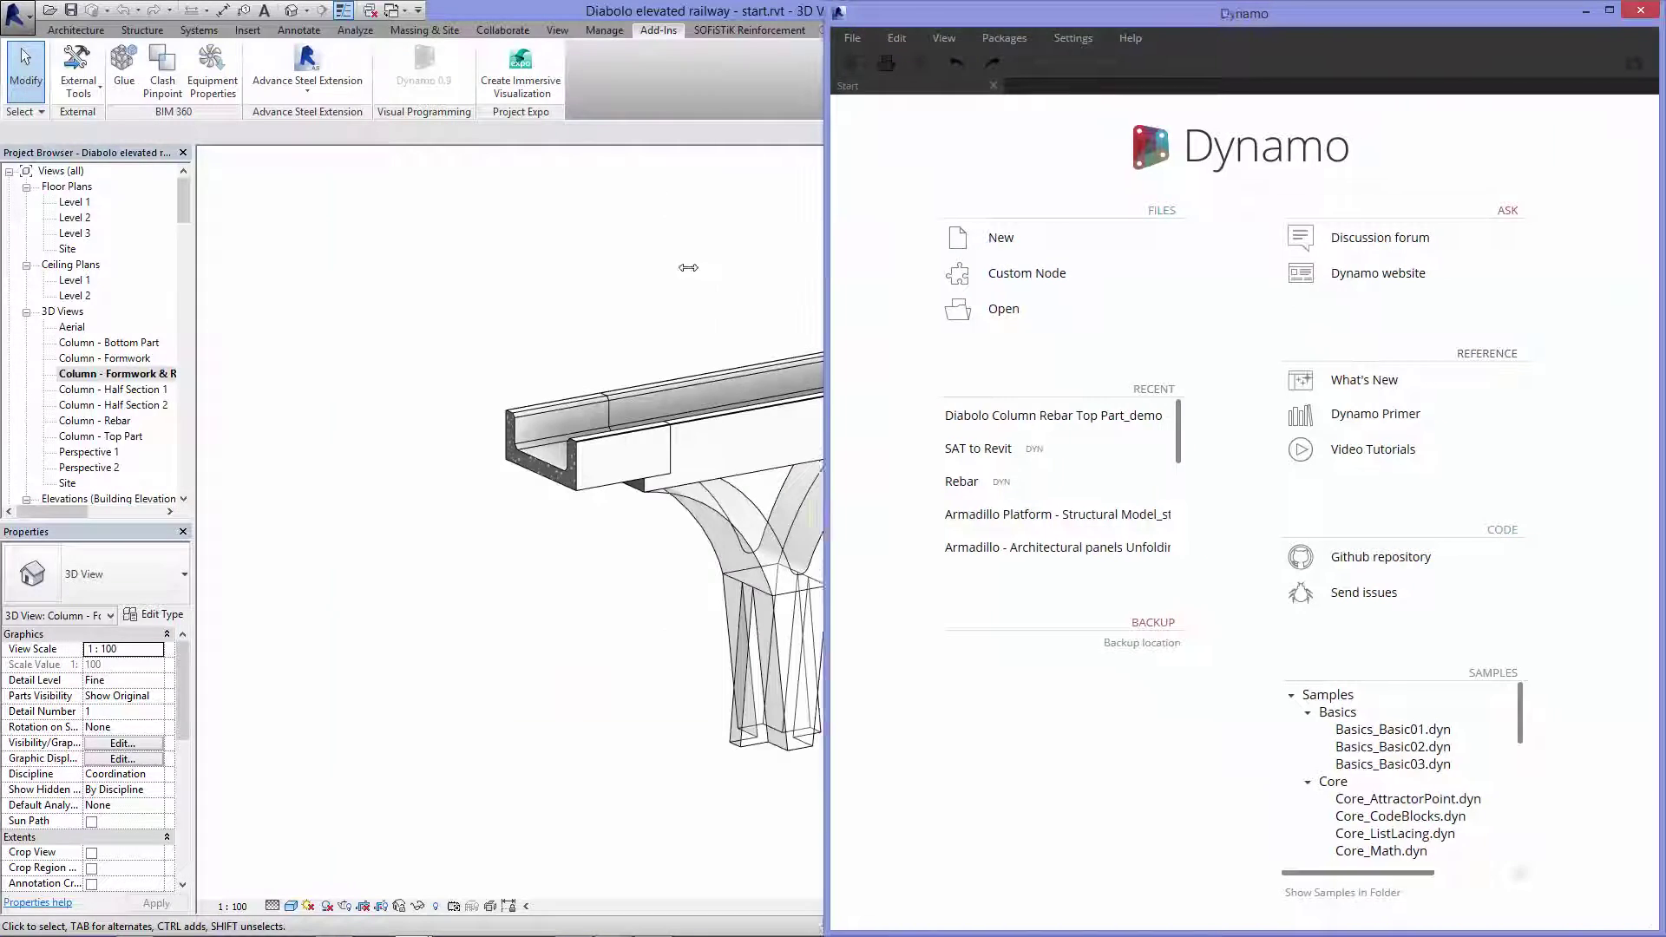
left_click_drag(834, 265, 17, 269)
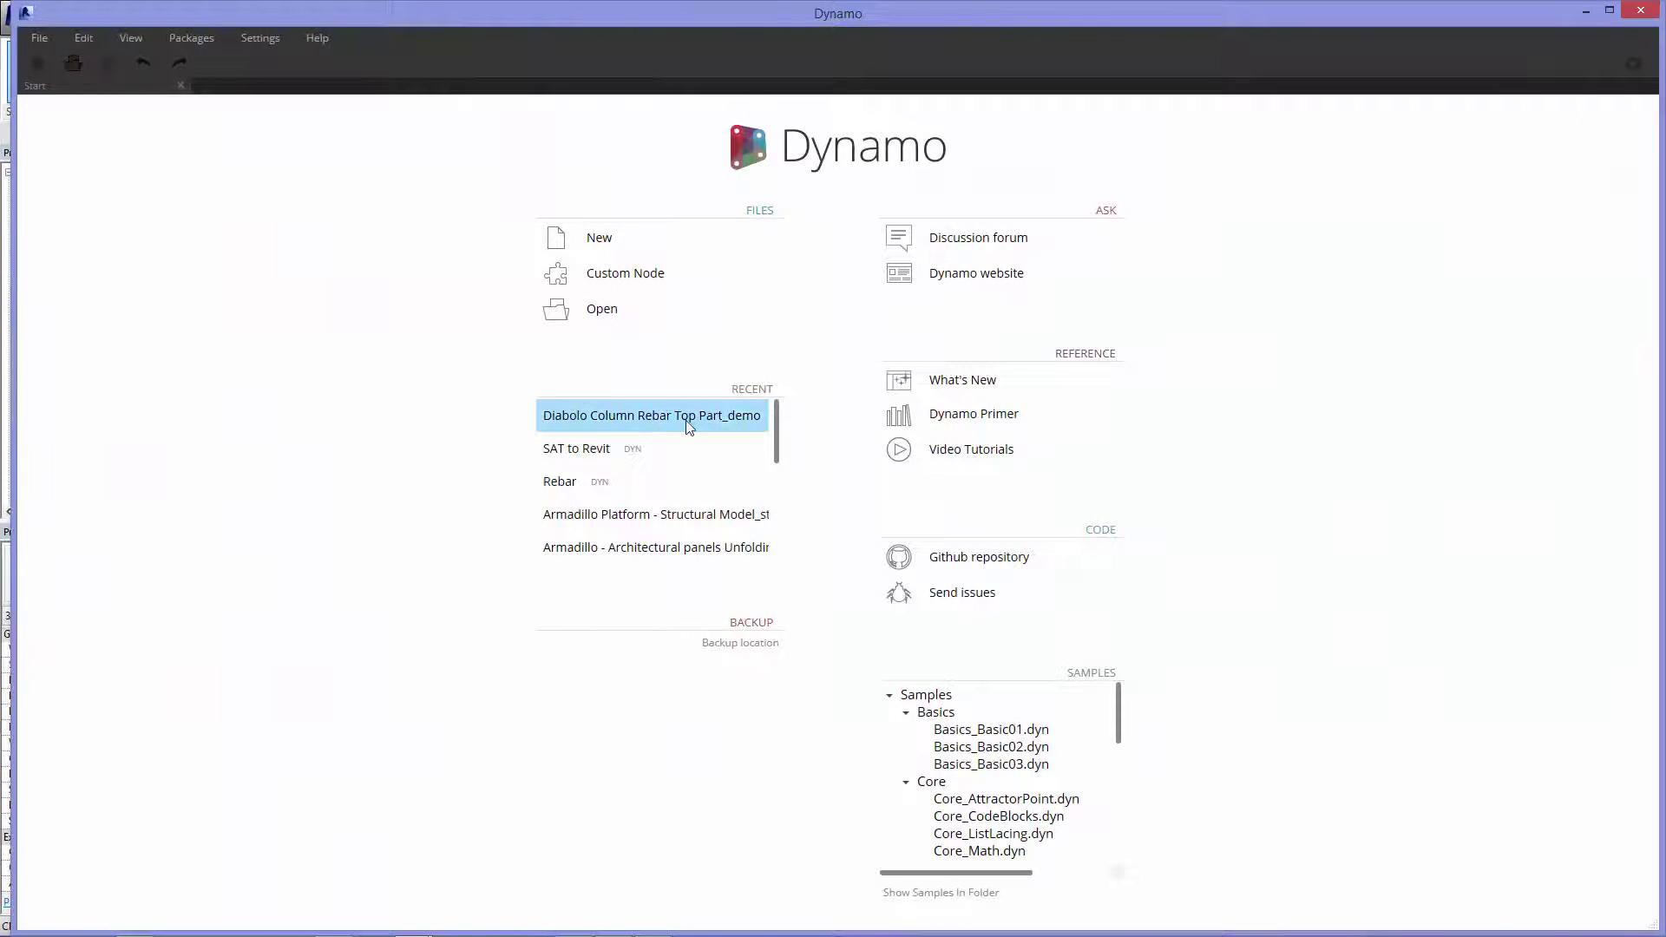
left_click(579, 418)
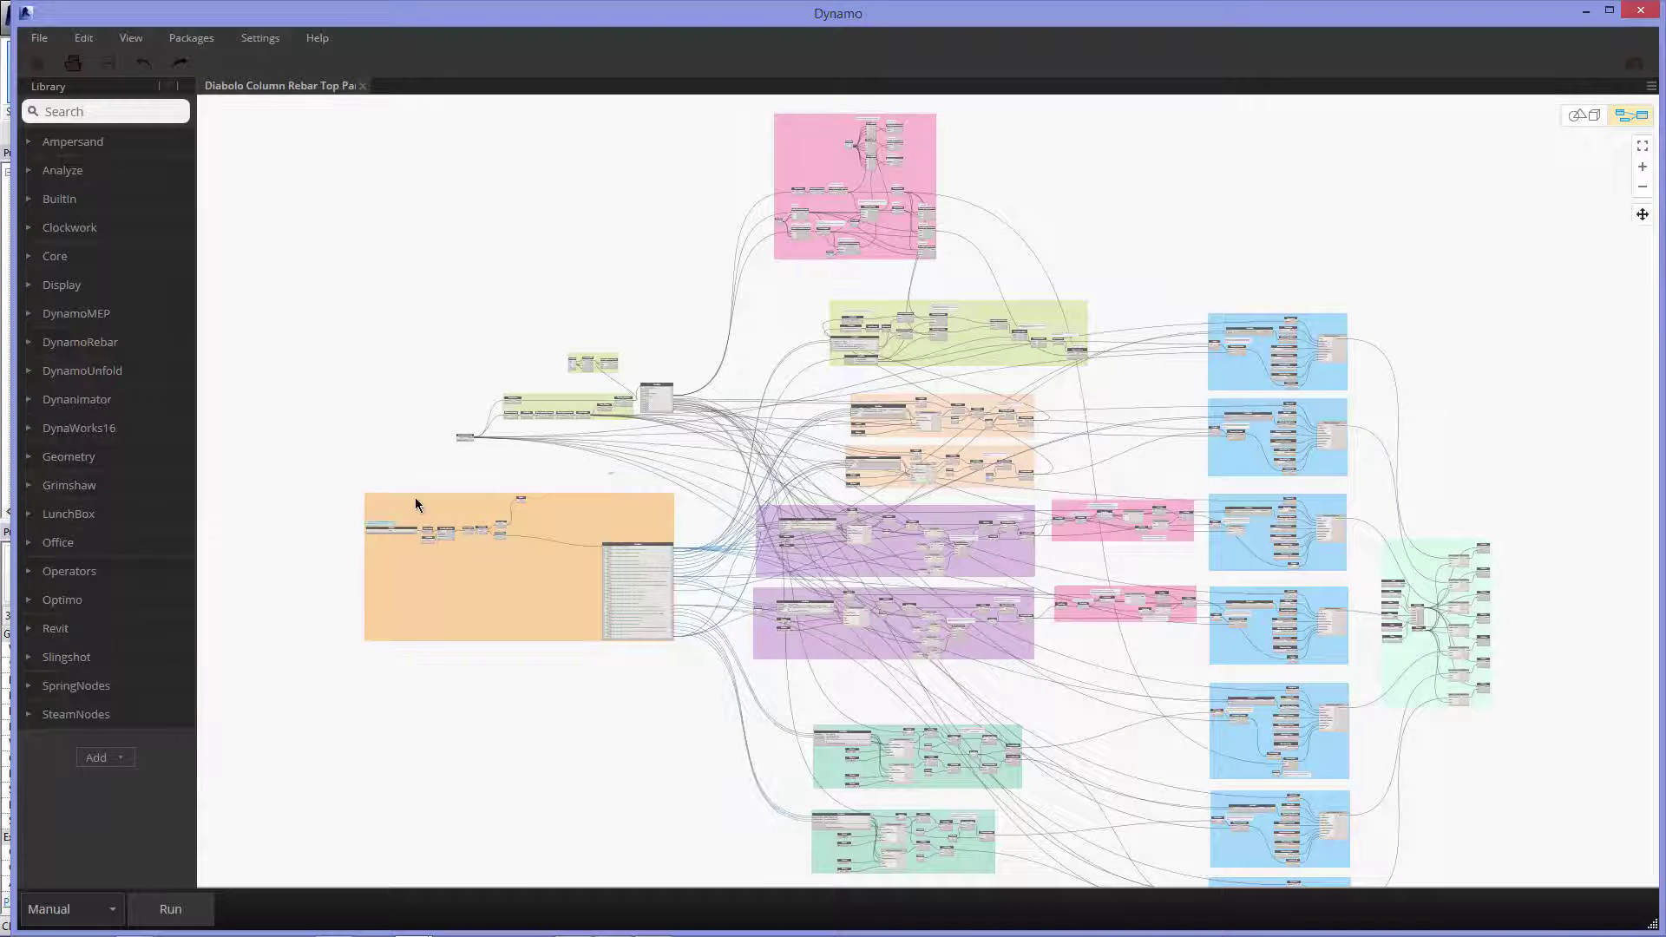
Step: Zoom into the File Path node of the Excel-reading rebar configuration group
left_click(1642, 149)
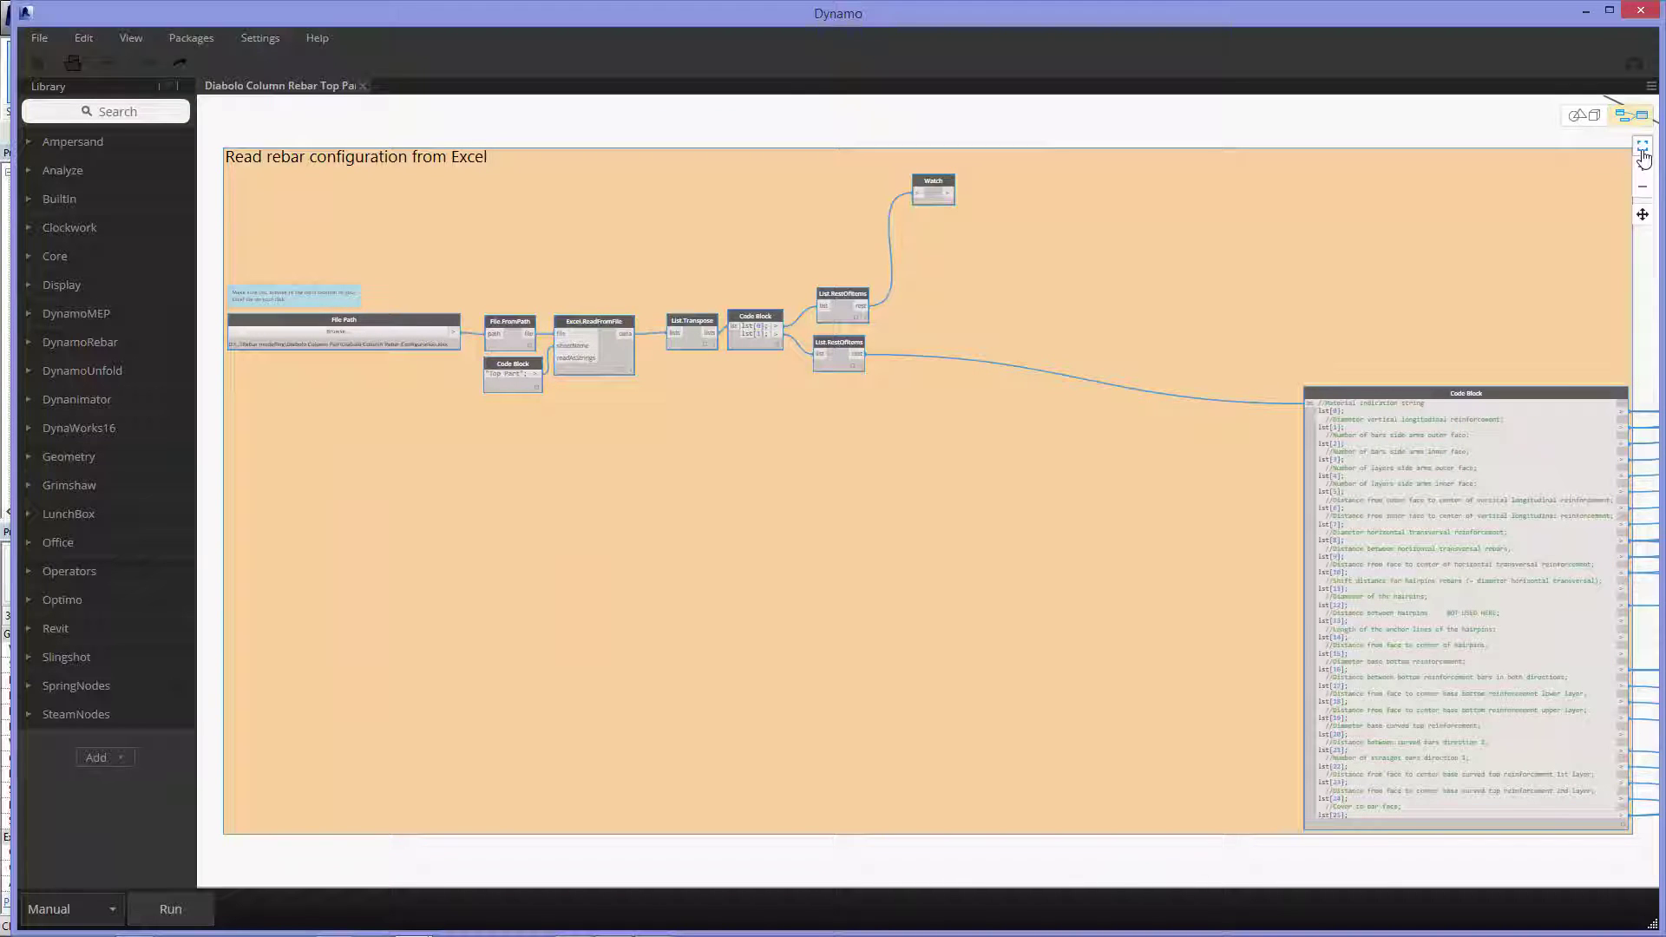
left_click(814, 124)
left_click(249, 320)
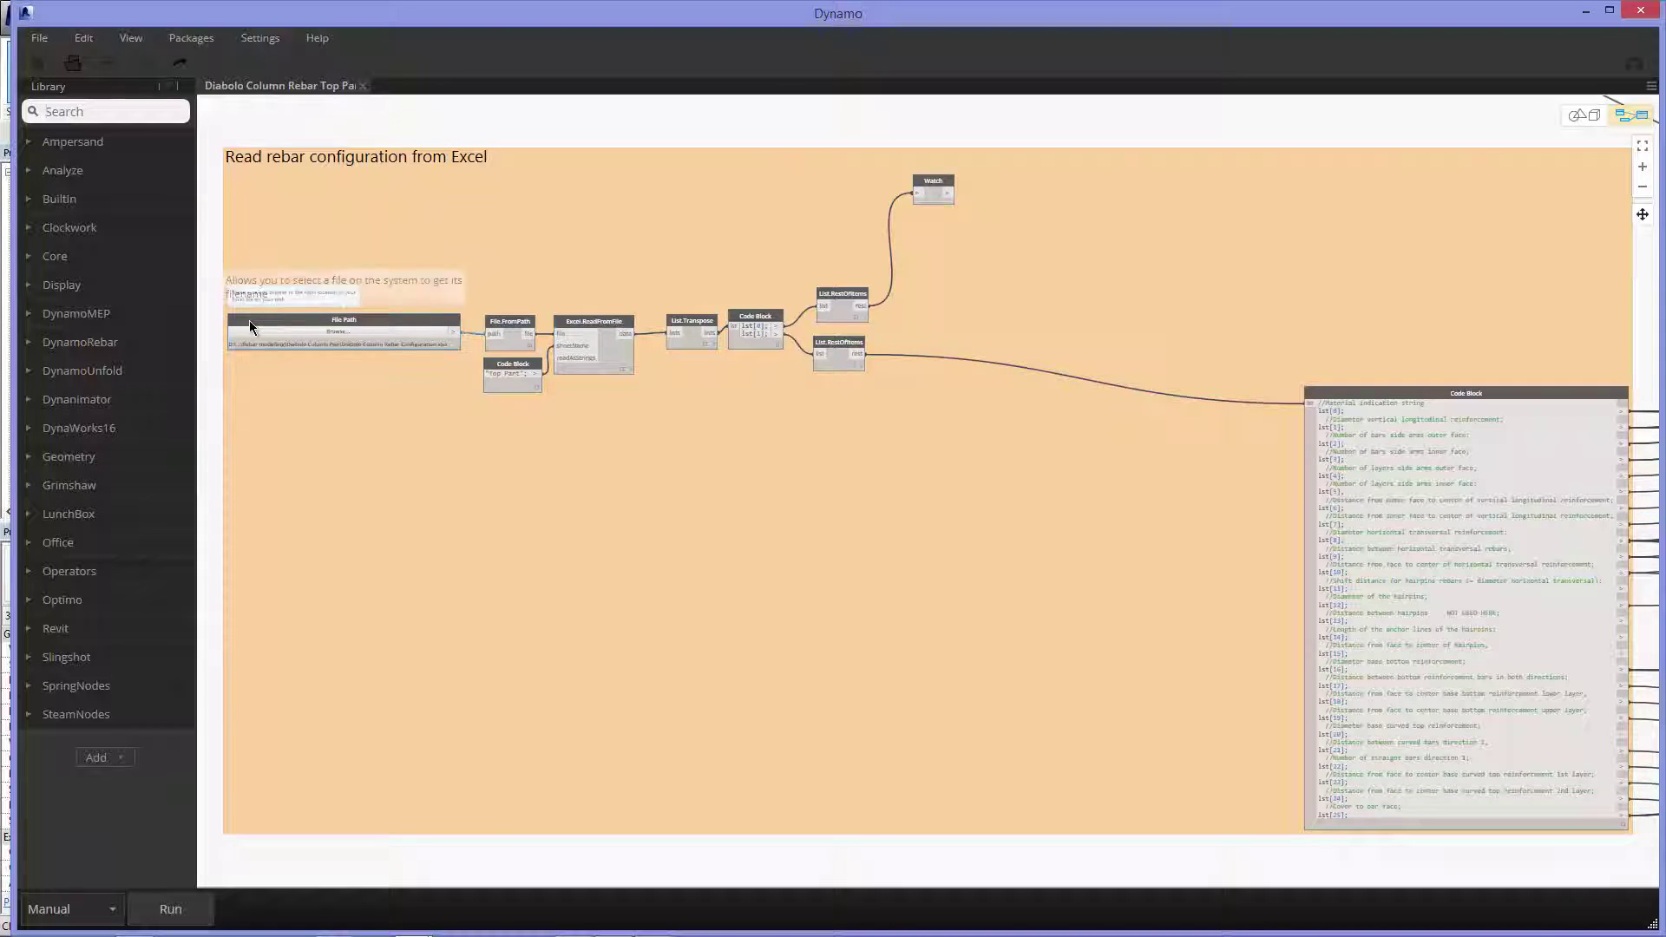
scroll(249, 321, "up", 3)
scroll(238, 329, "up", 2)
scroll(239, 332, "up", 1)
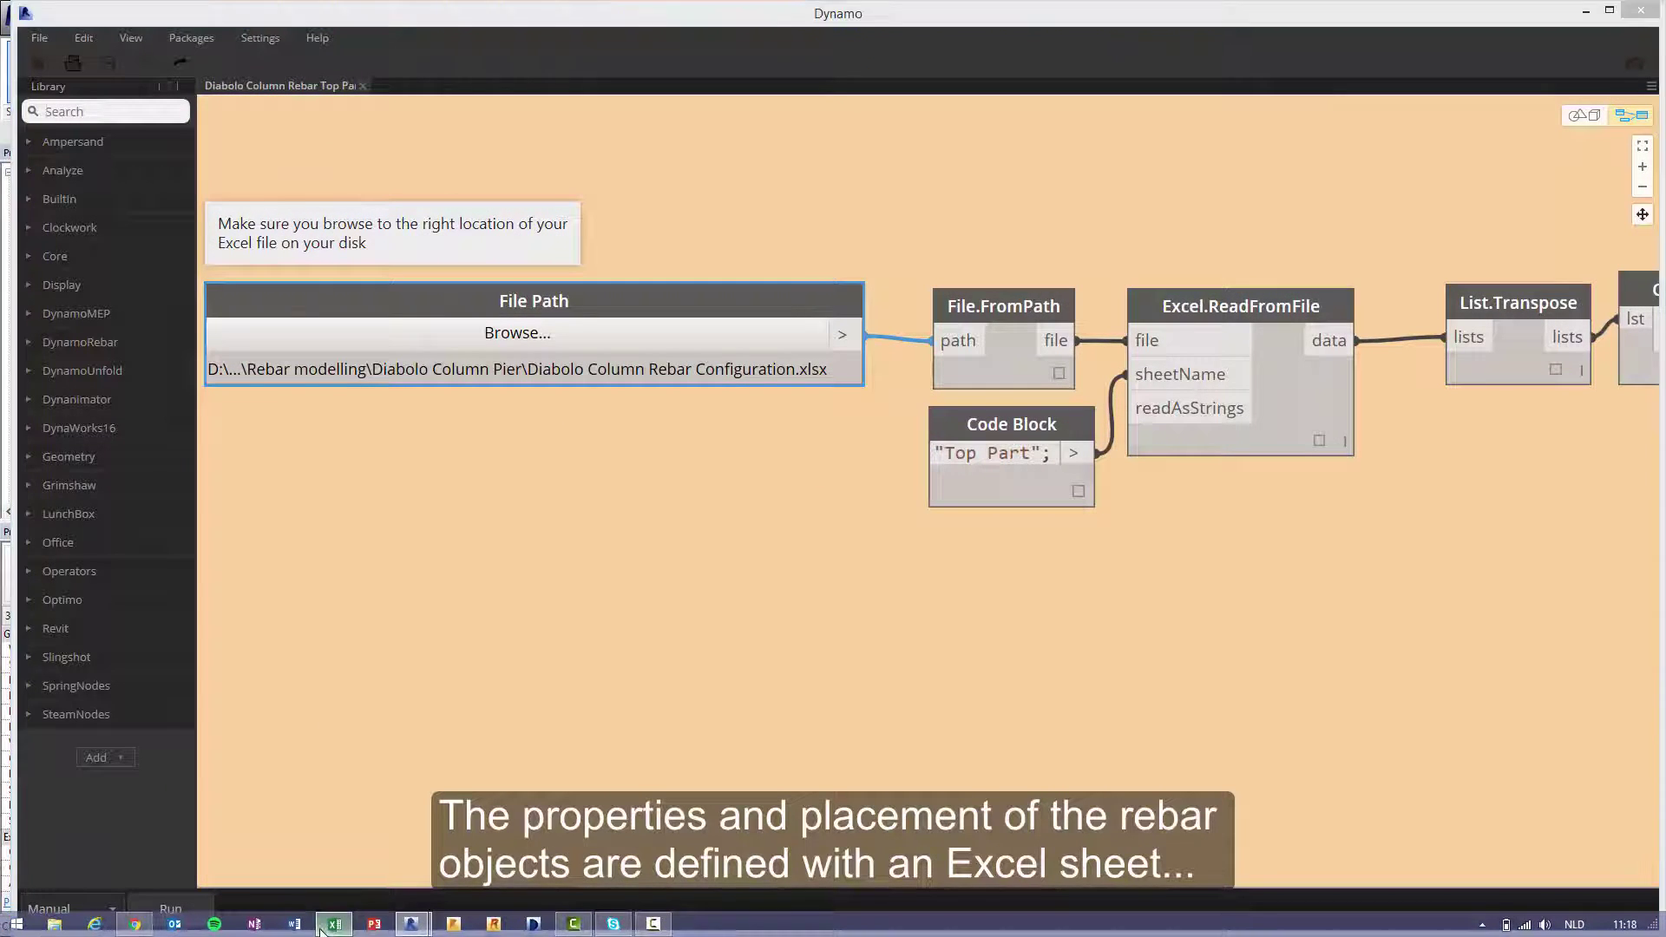
Step: Review the top and bottom part settings in Diabolo Column Rebar Configuration.xlsx
left_click(328, 925)
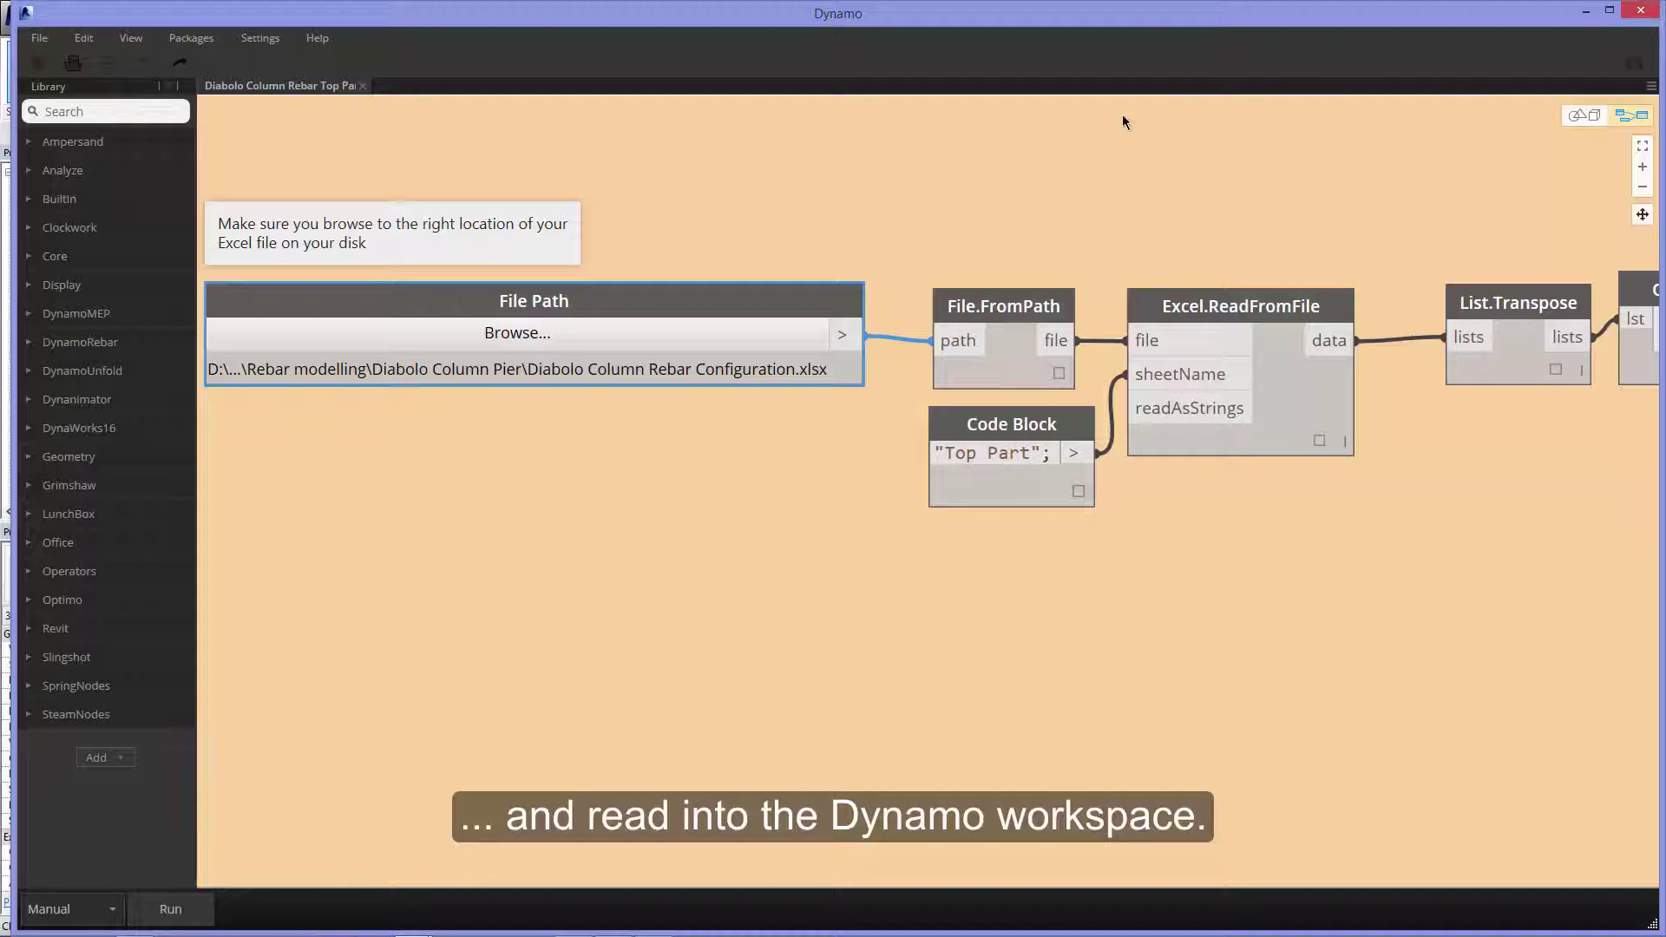
scroll(1067, 149, "down", 3)
Step: Set the Select Model Element node to the Pier Top Arms column picked in Revit
scroll(1038, 163, "down", 3)
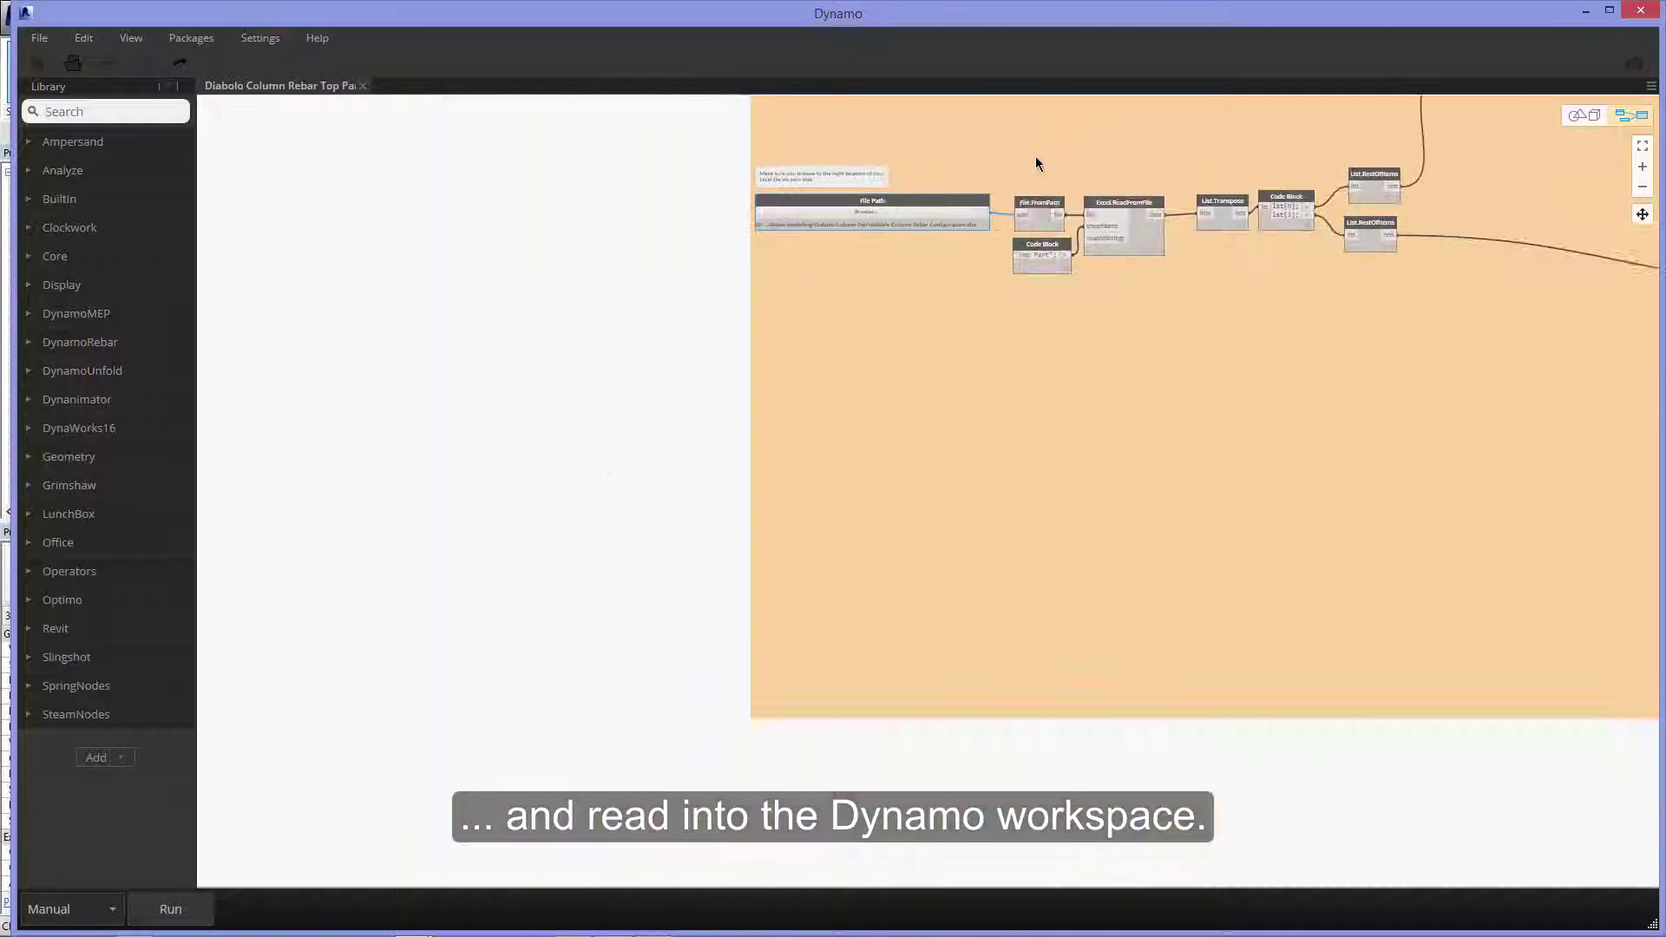
middle_click_drag(1038, 163, 1065, 529)
scroll(1059, 469, "up", 3)
scroll(1058, 469, "up", 2)
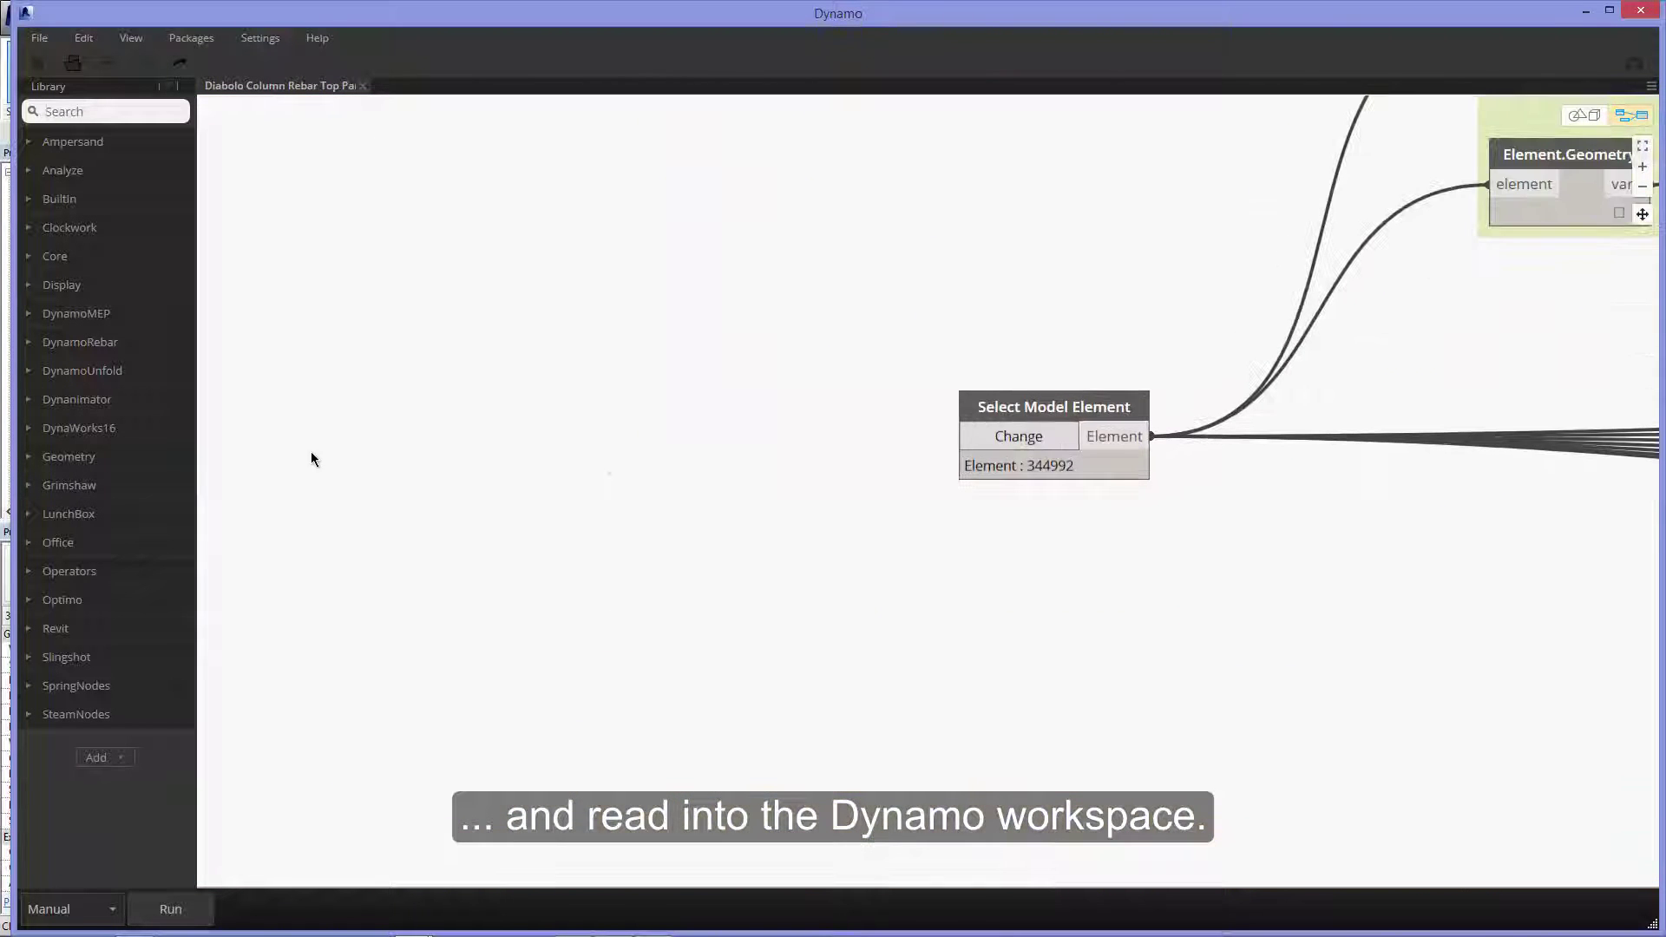
left_click_drag(20, 460, 974, 453)
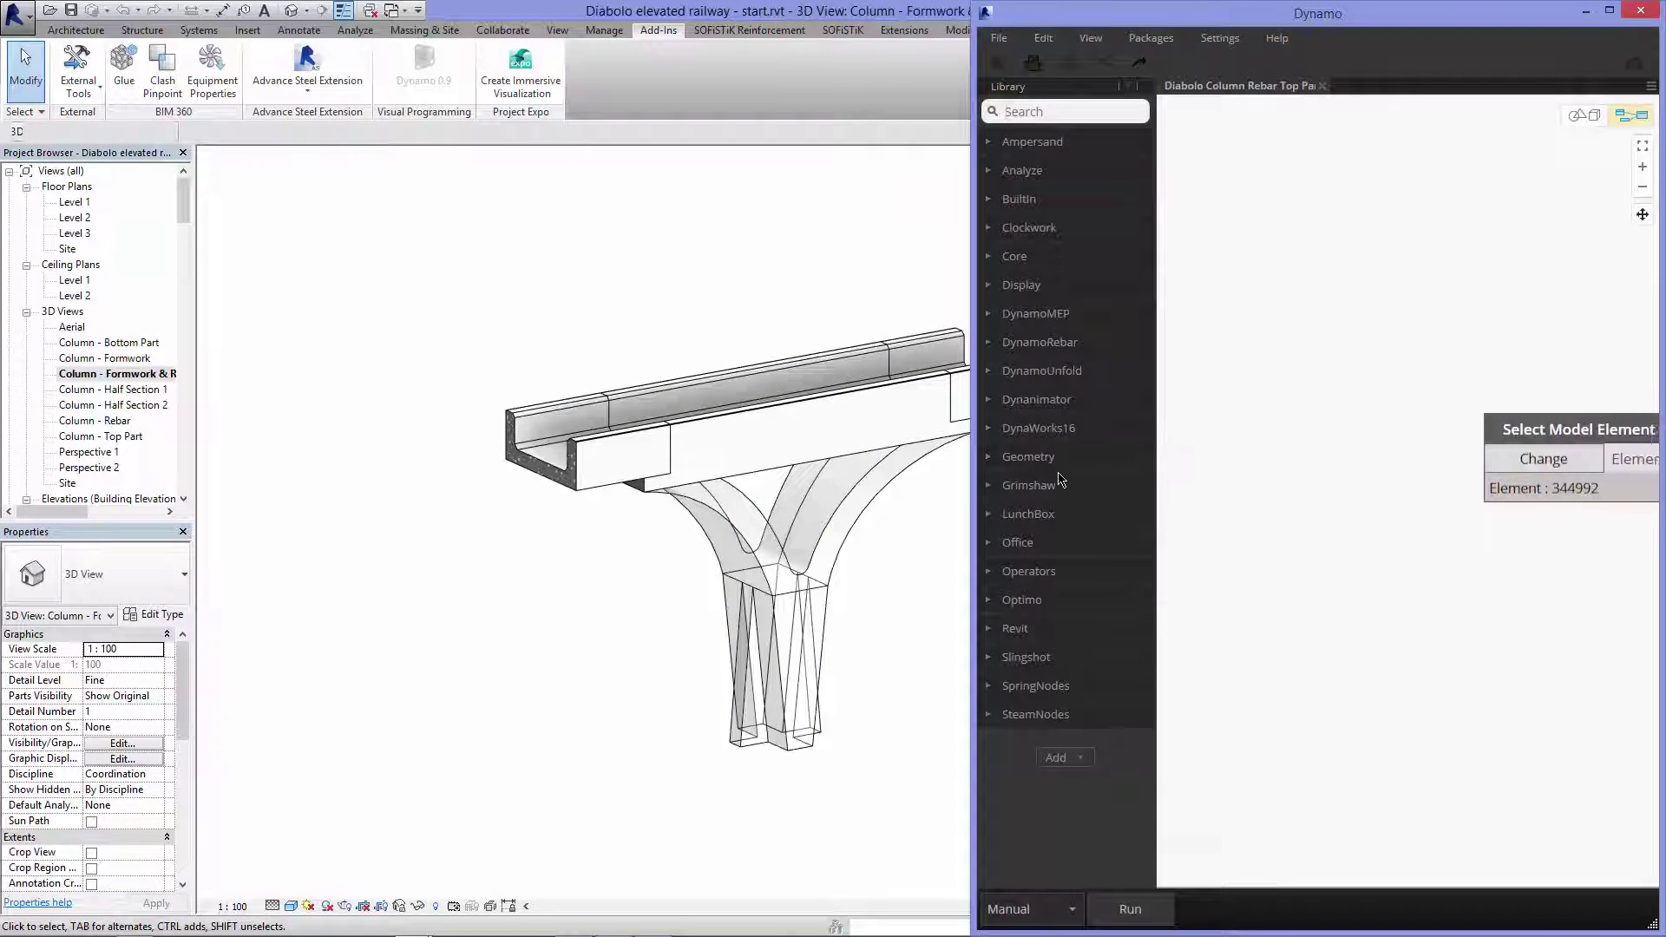
left_click(881, 508)
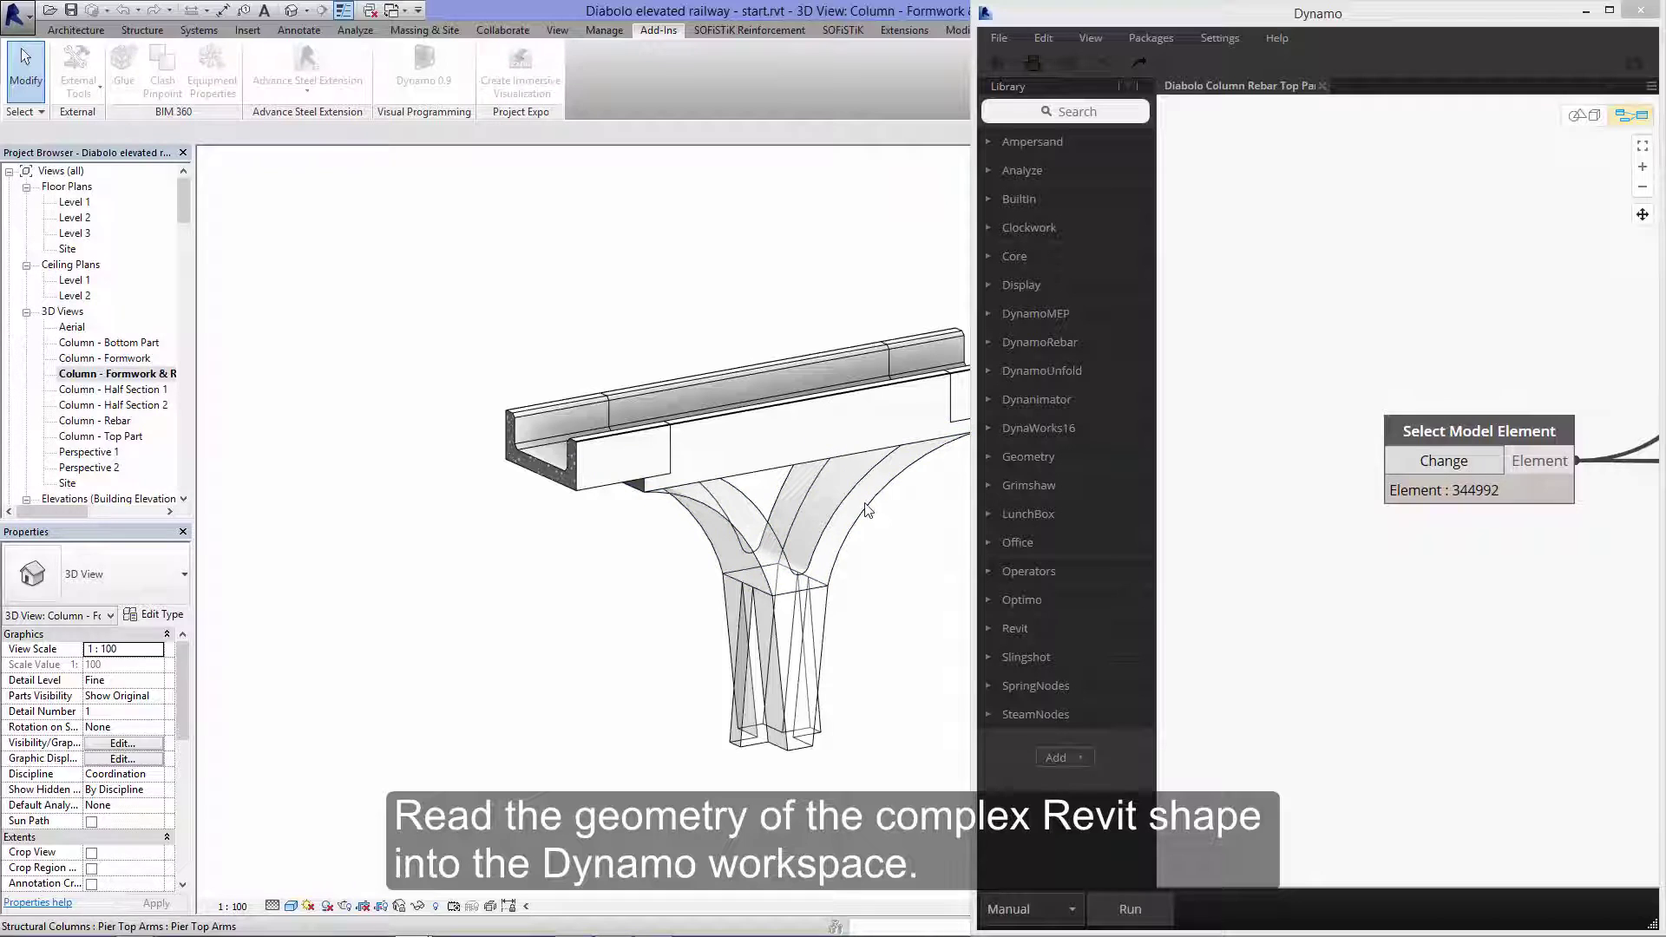
left_click(1273, 566)
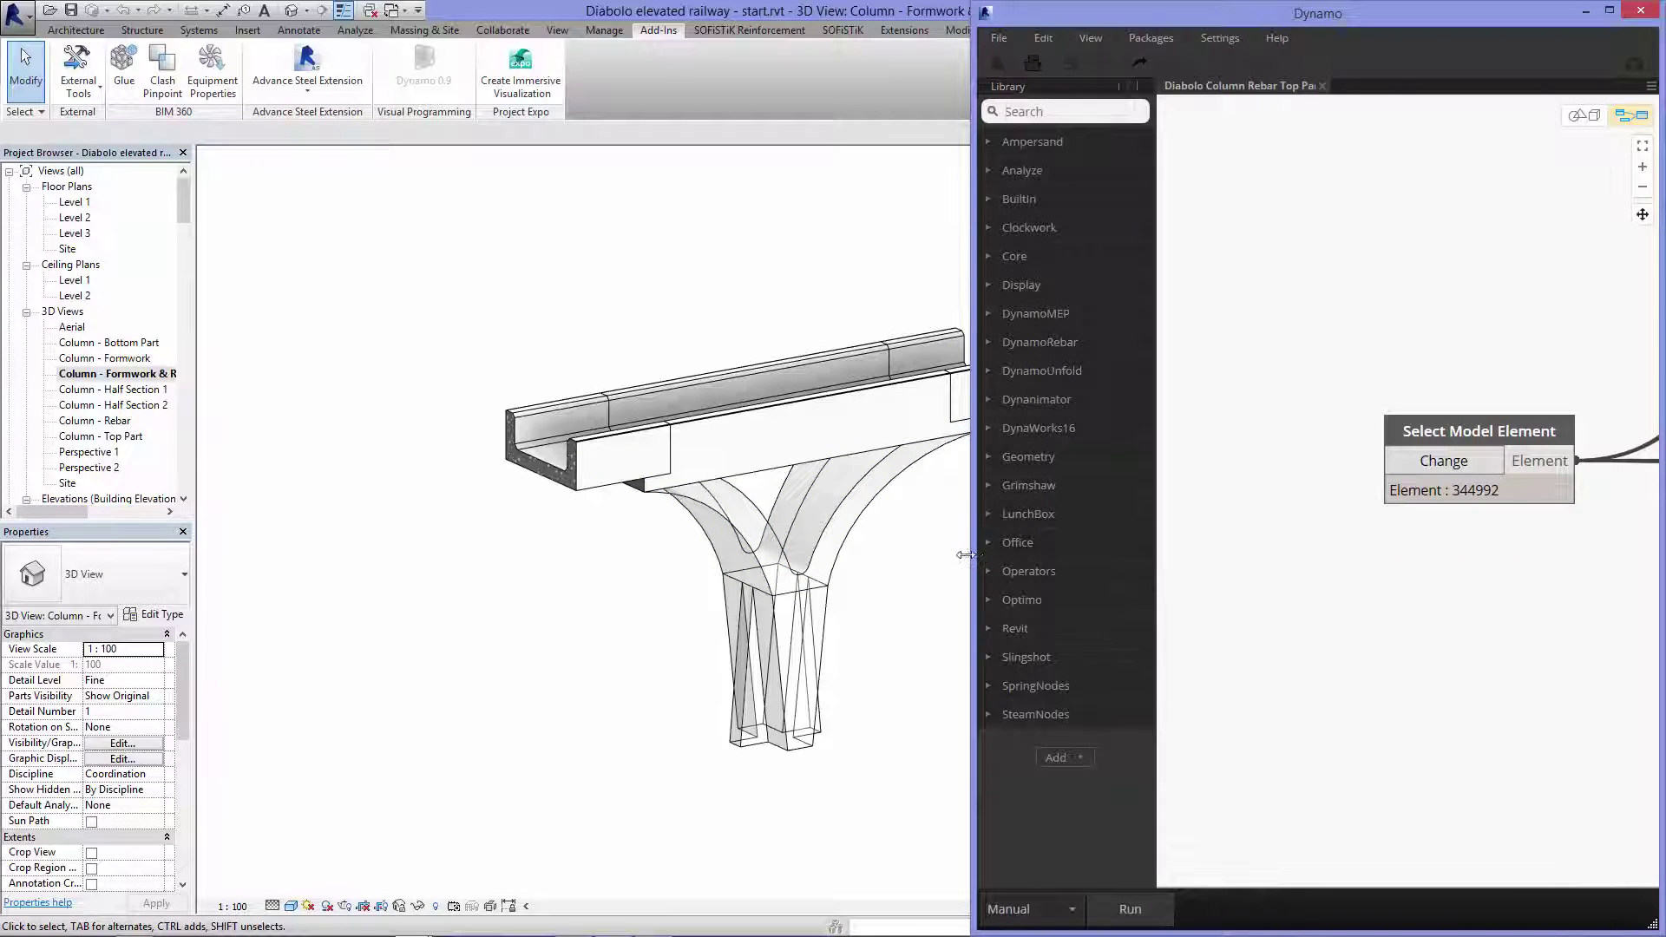
left_click_drag(965, 555, 9, 555)
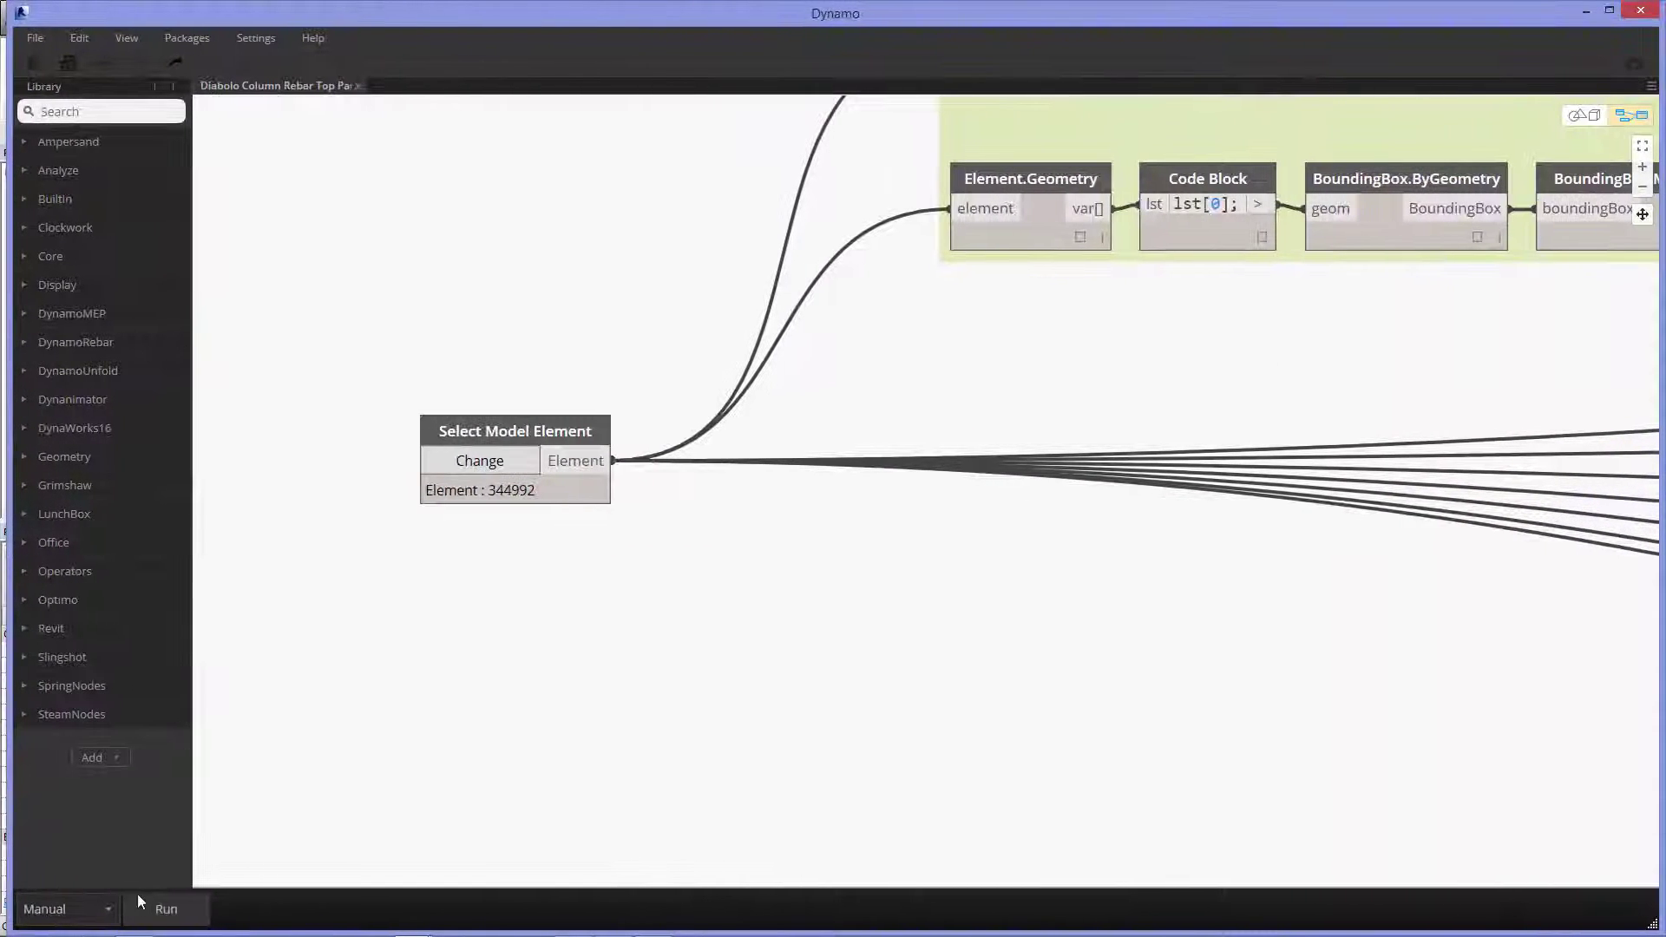
Step: Run the graph and bring the geometry translation and colour nodes into view
left_click(184, 909)
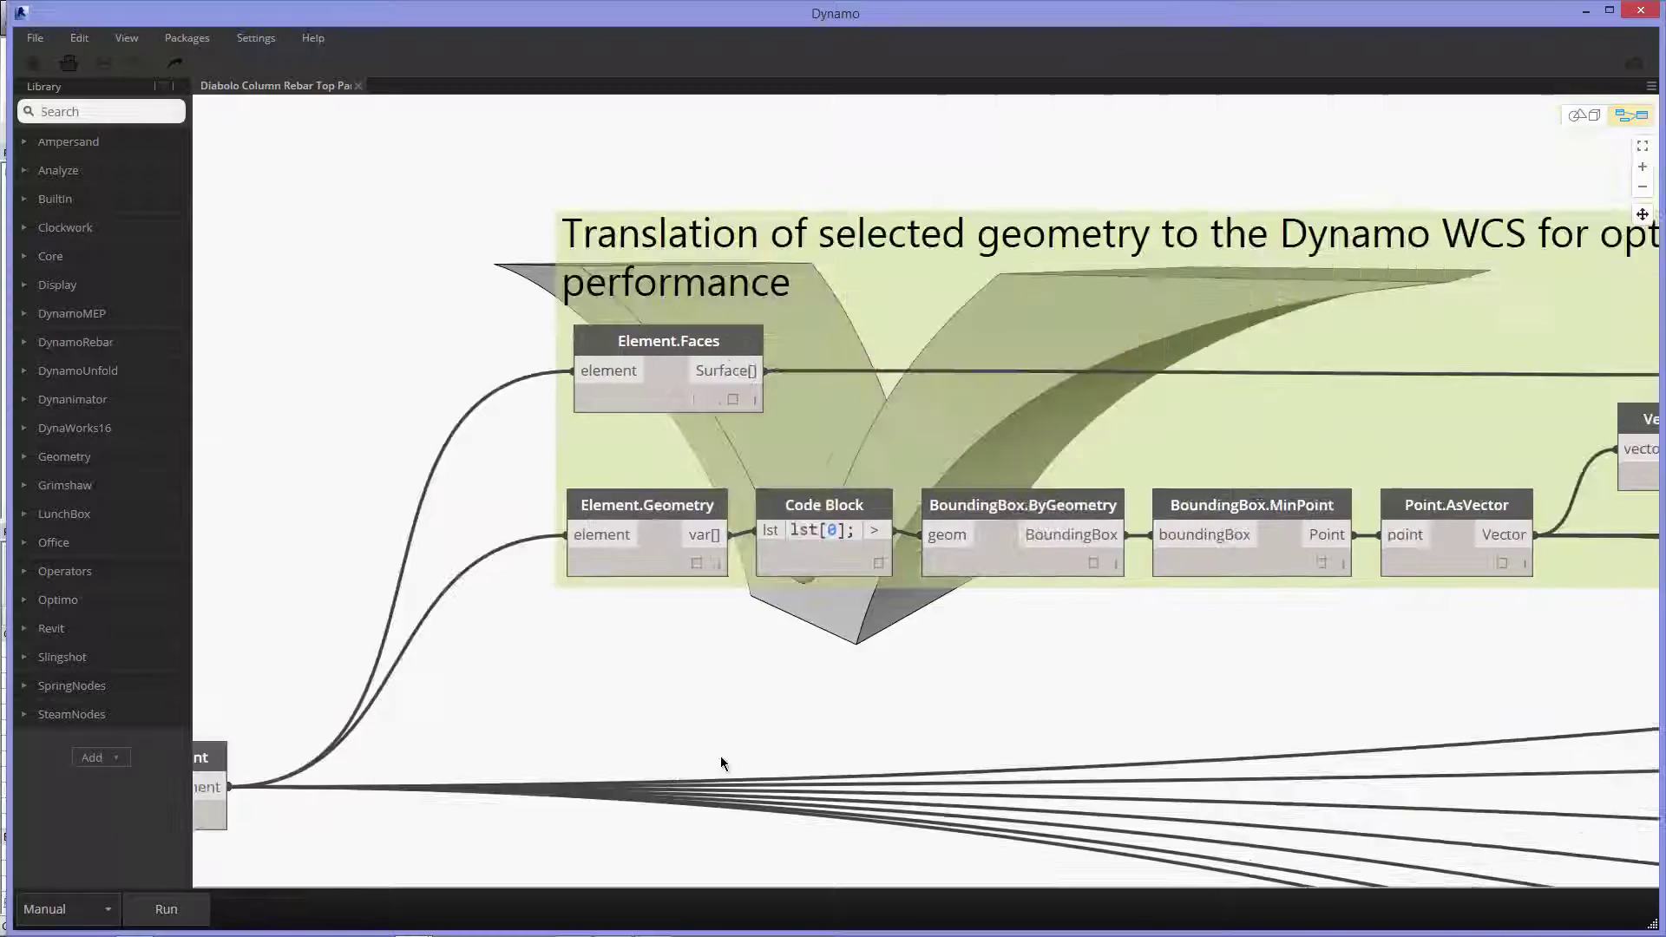
middle_click_drag(1217, 420, 424, 832)
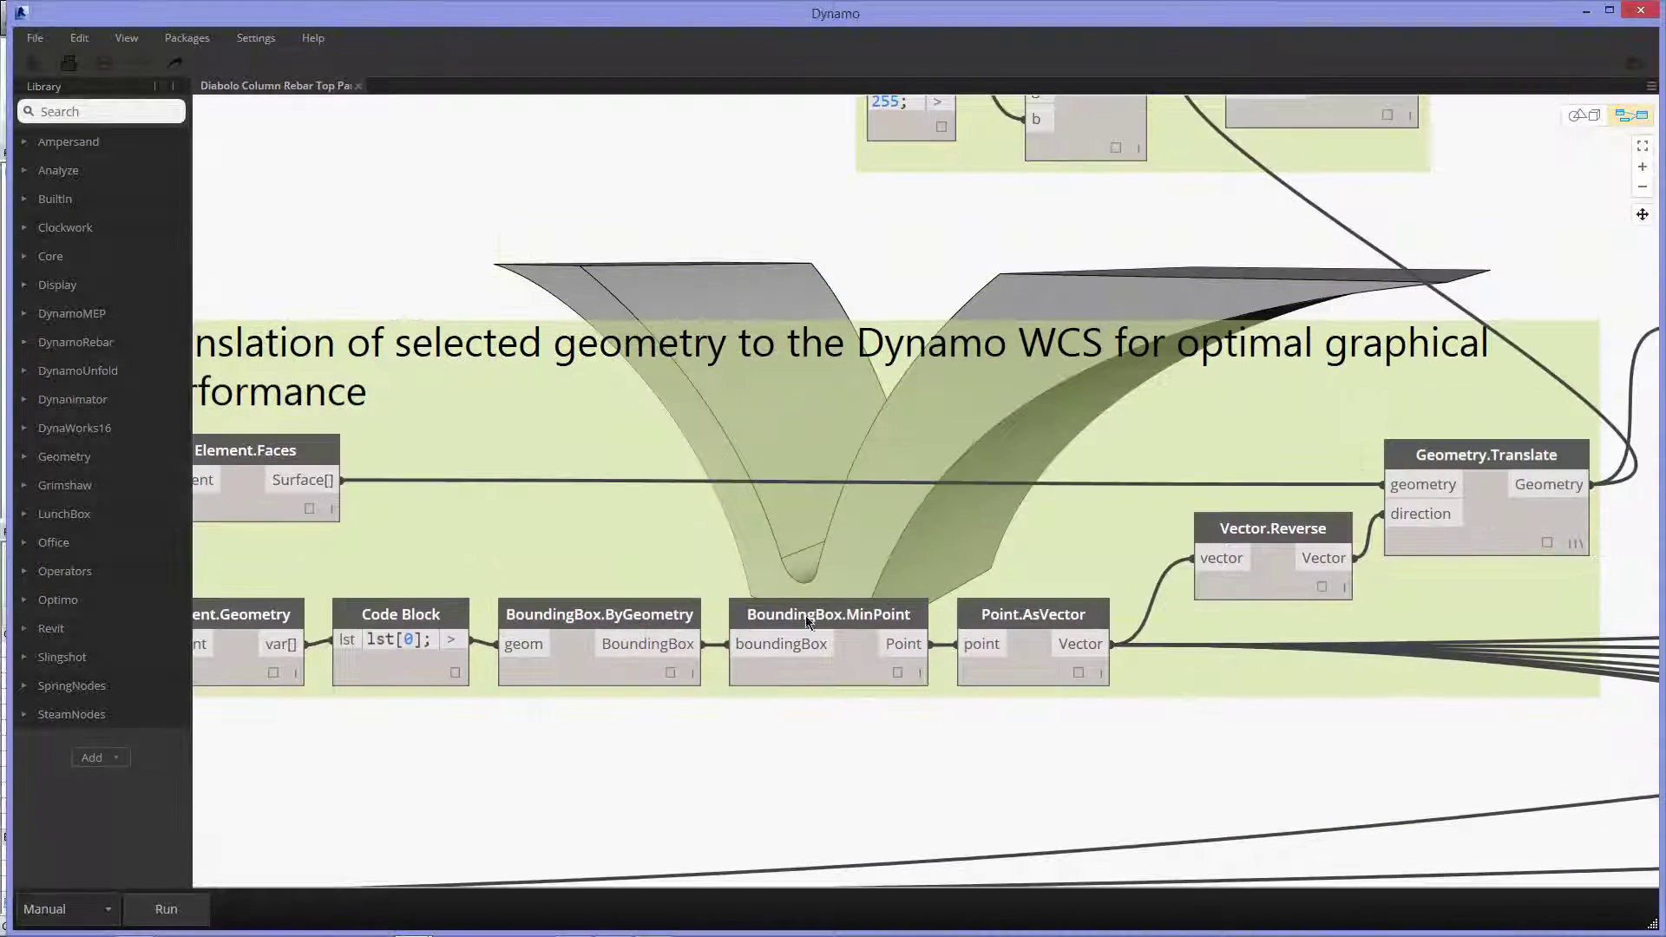
middle_click_drag(1082, 473, 700, 571)
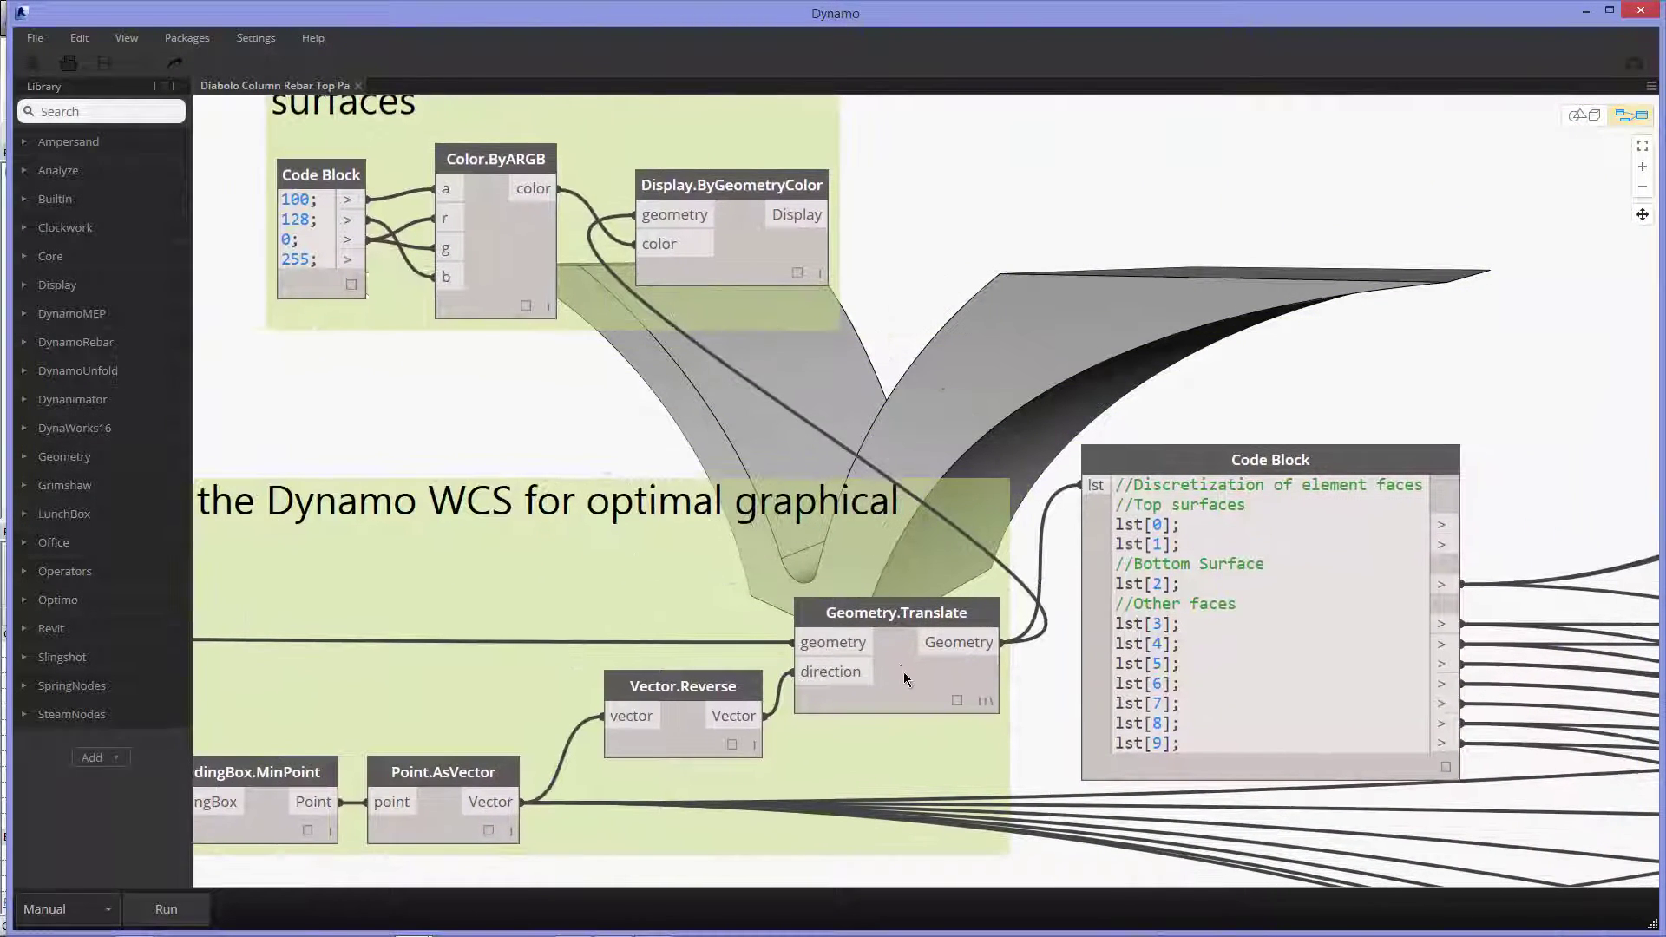
Step: Turn off Geometry.Translate's preview and turn on Display.ByGeometryColor's purple surface preview
left_click(907, 683)
right_click(911, 682)
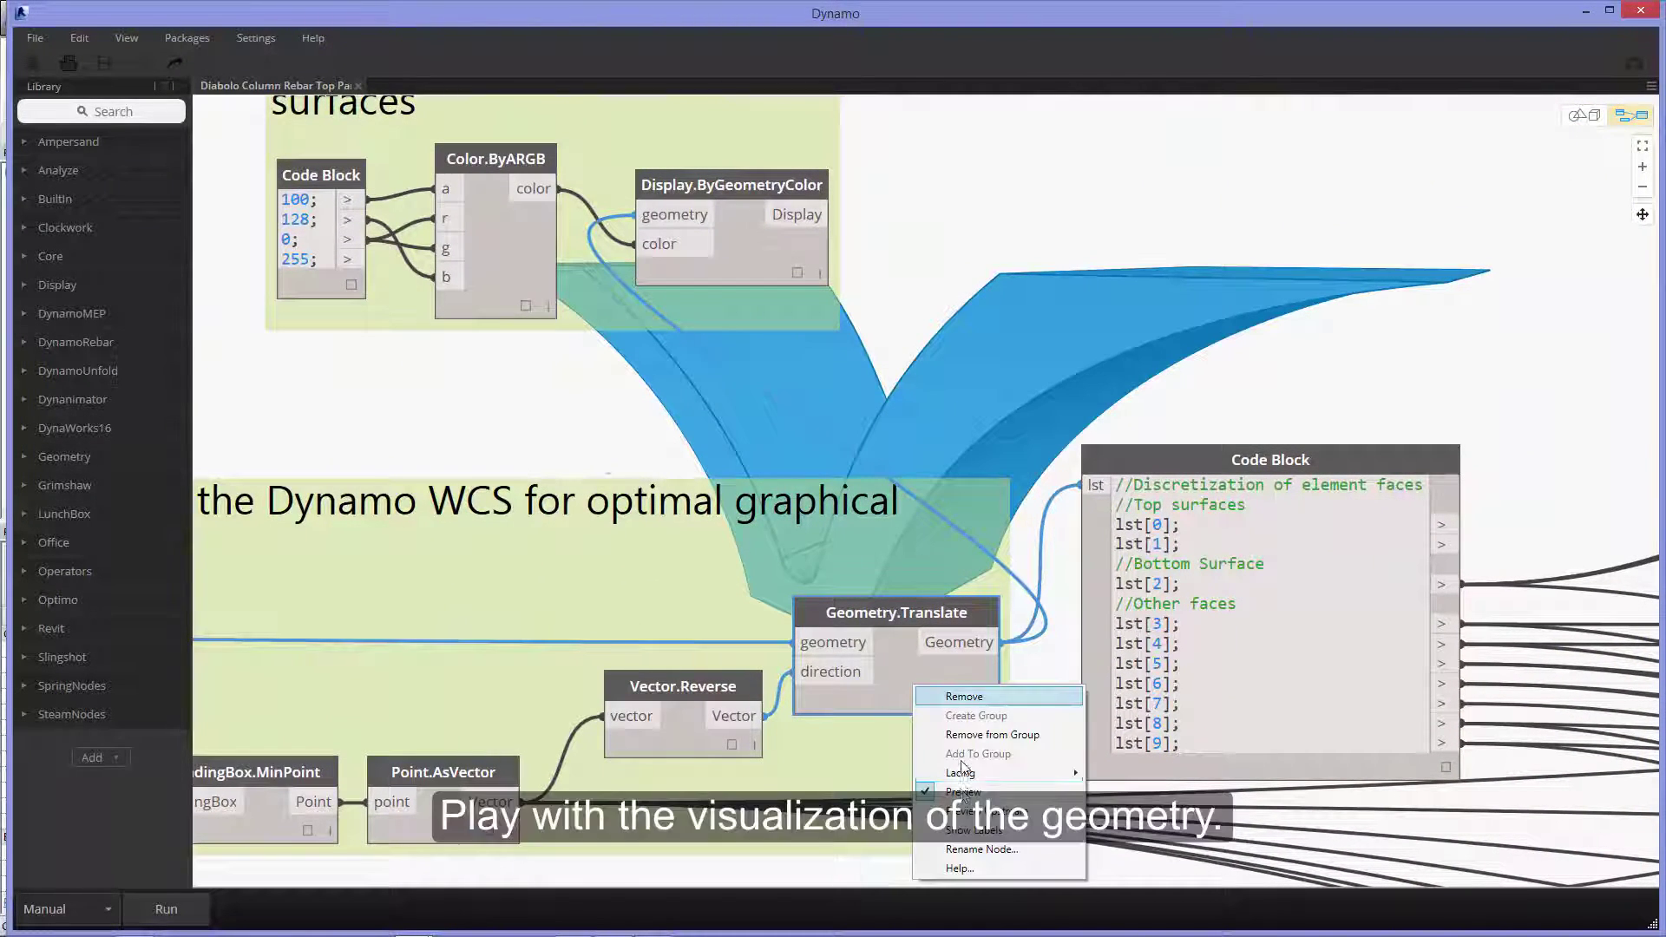
left_click(961, 791)
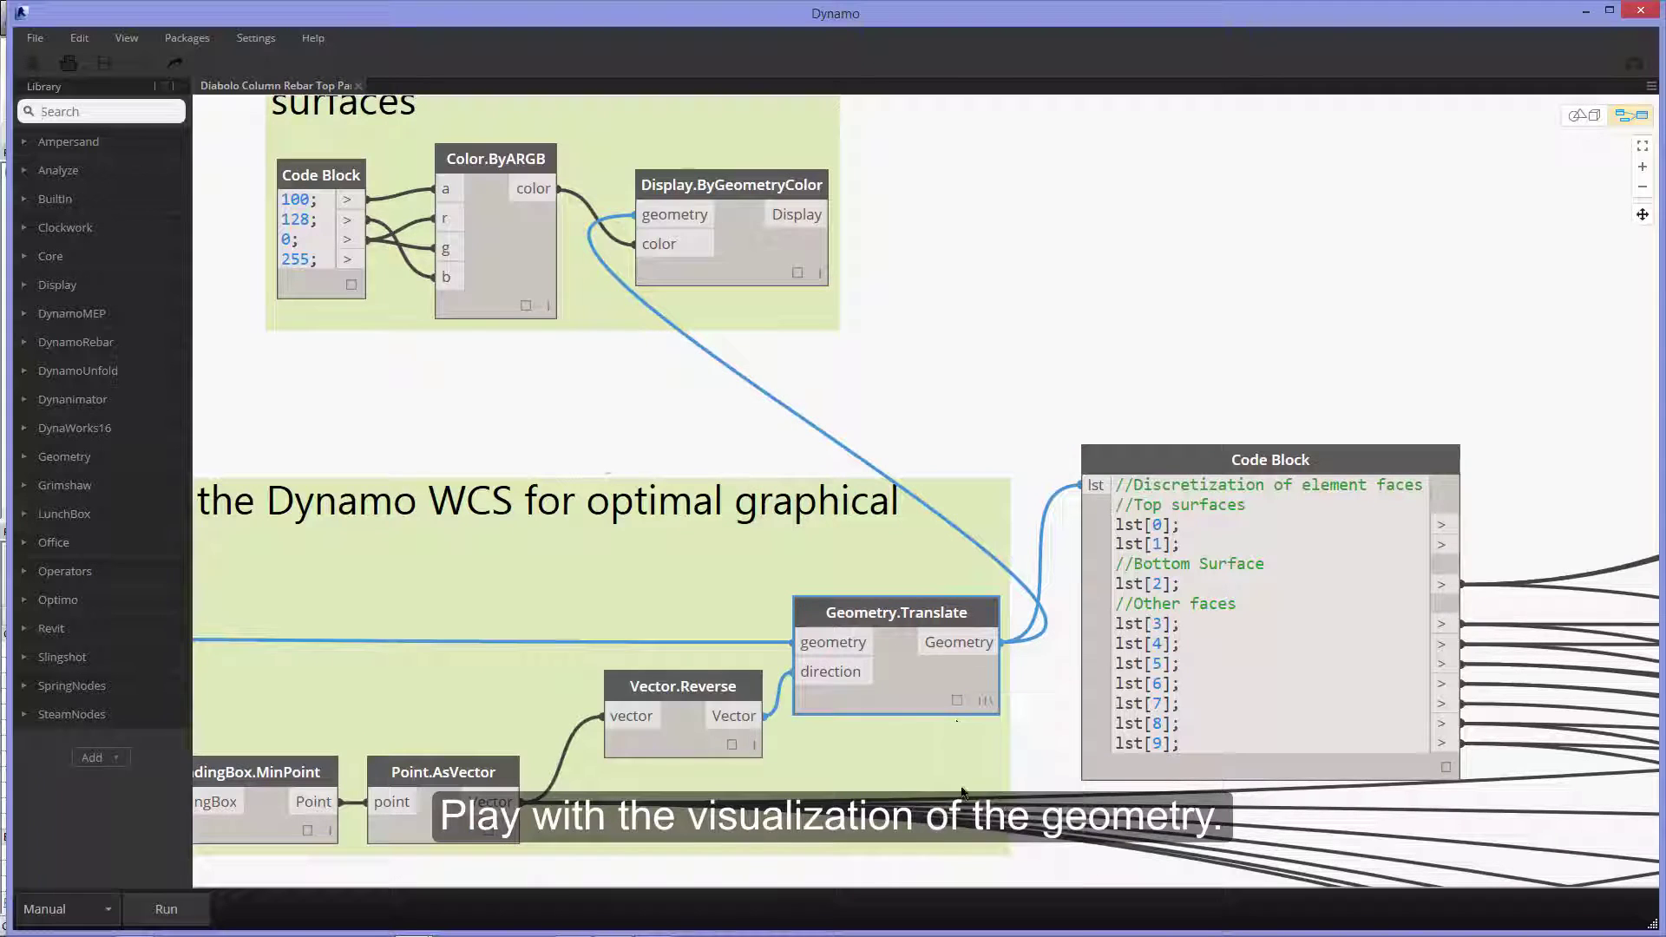
right_click(716, 242)
left_click(774, 356)
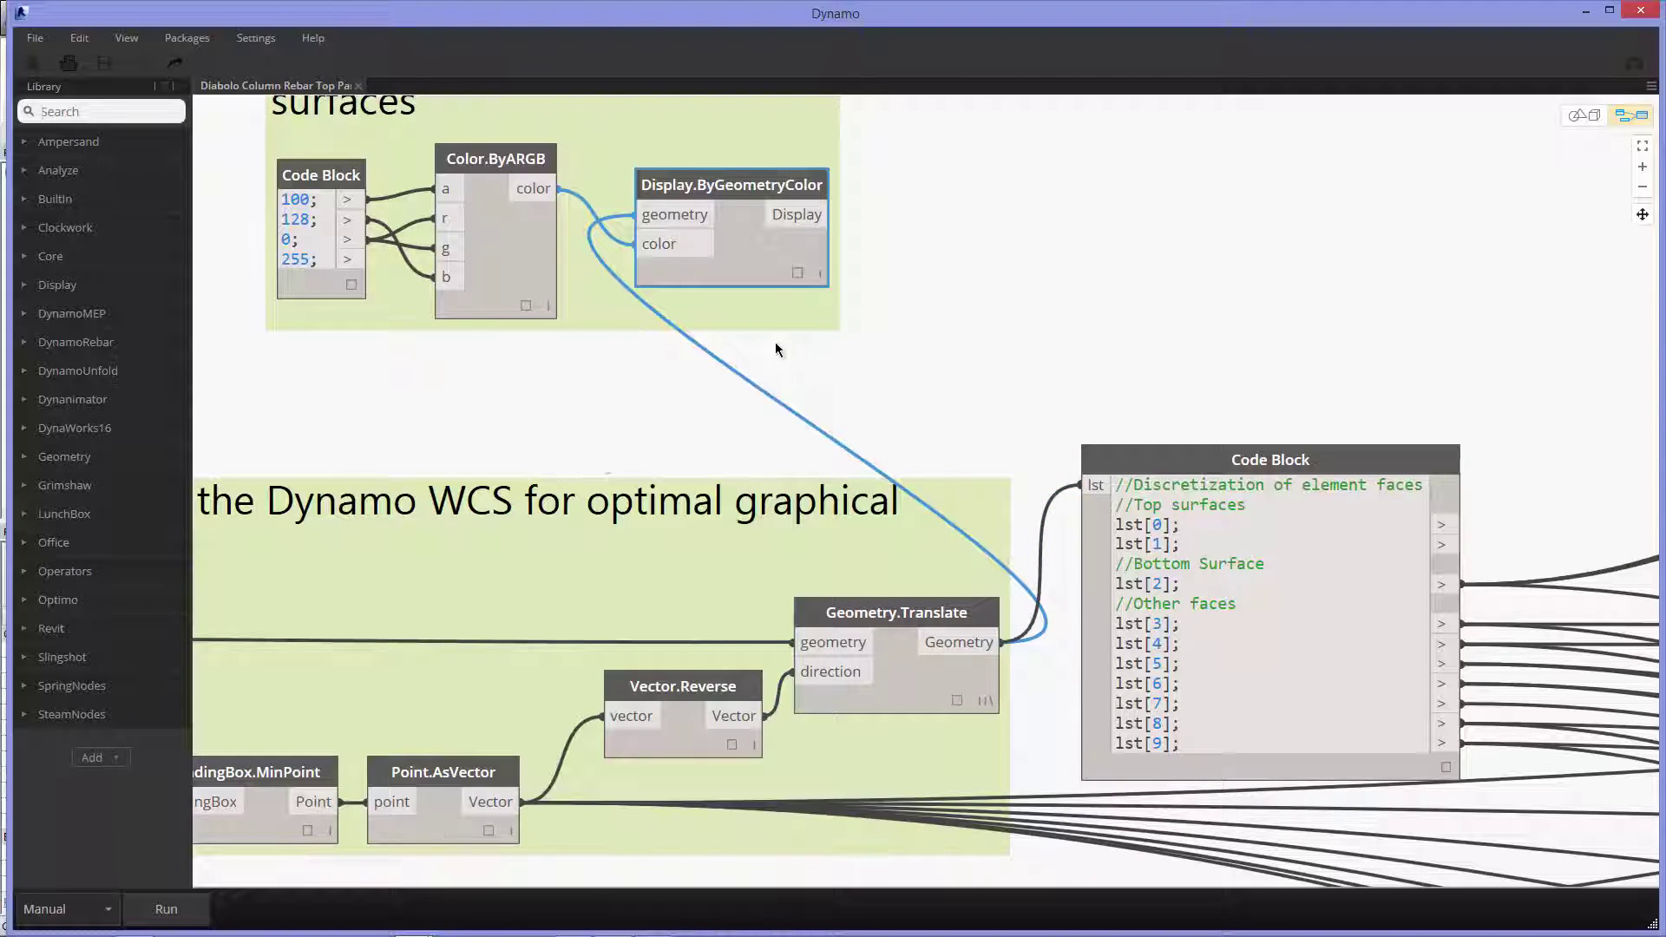
mouse_move(1314, 164)
middle_mouse_down()
mouse_move(1299, 214)
mouse_move(1091, 372)
middle_mouse_up()
Step: Show all geometry preview for the three Display.ByGeometryColor nodes in 'Detection of local axes'
scroll(1088, 366, "down", 2)
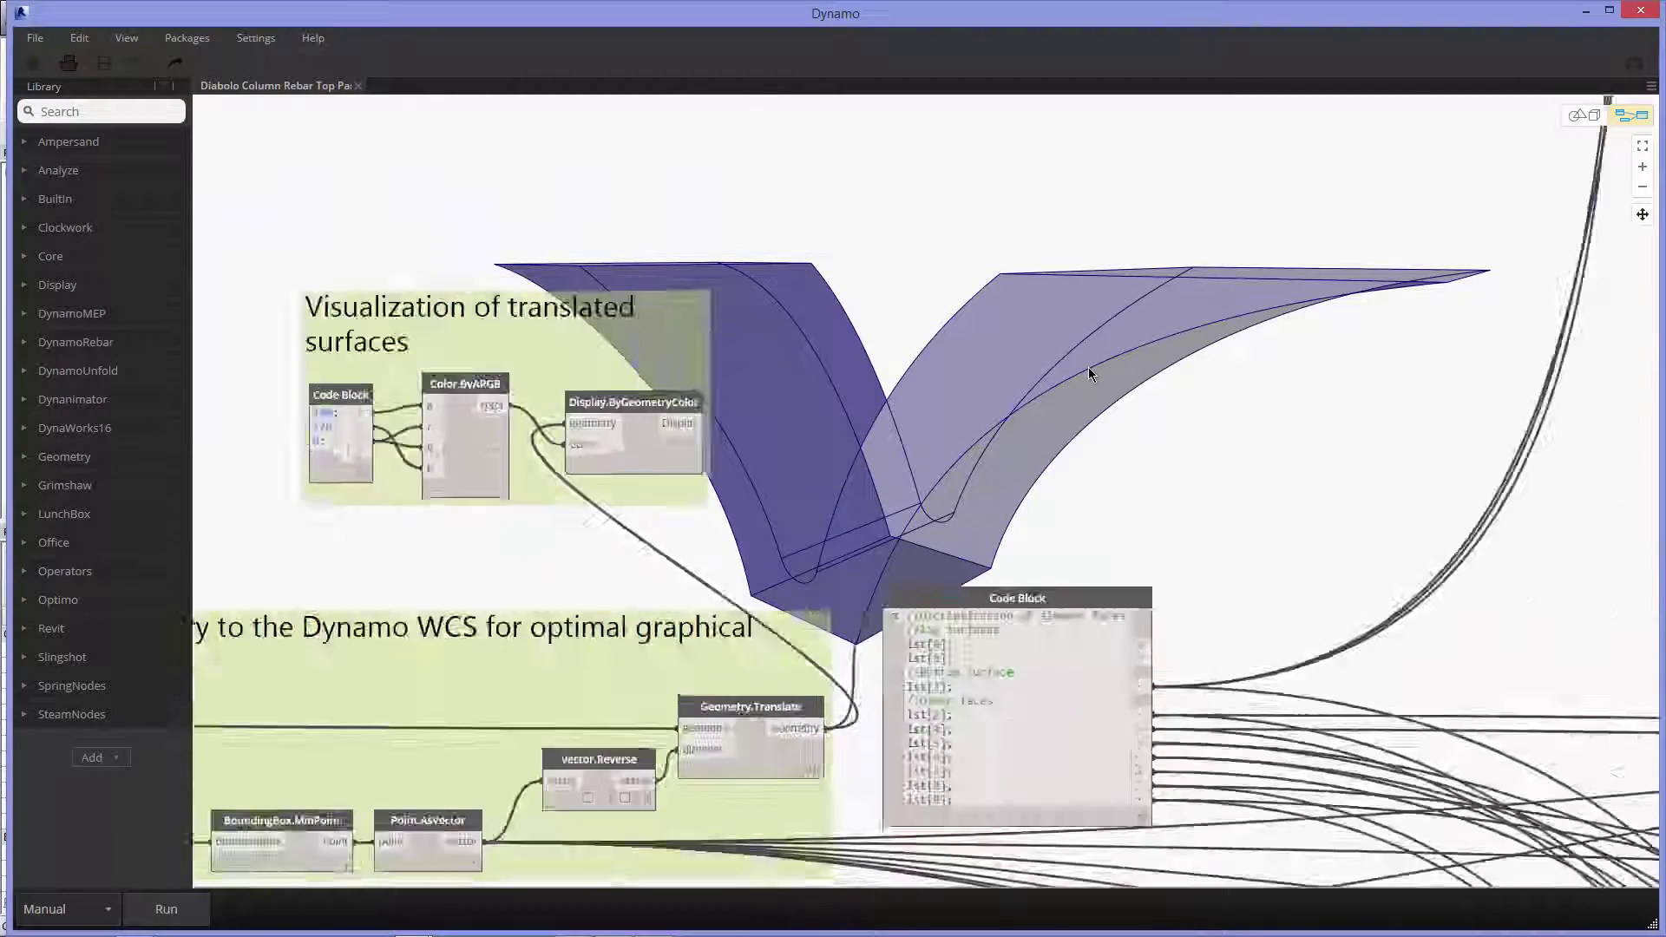
scroll(1202, 175, "down", 3)
scroll(1202, 175, "down", 2)
middle_click_drag(963, 382, 798, 512)
scroll(799, 512, "down", 4)
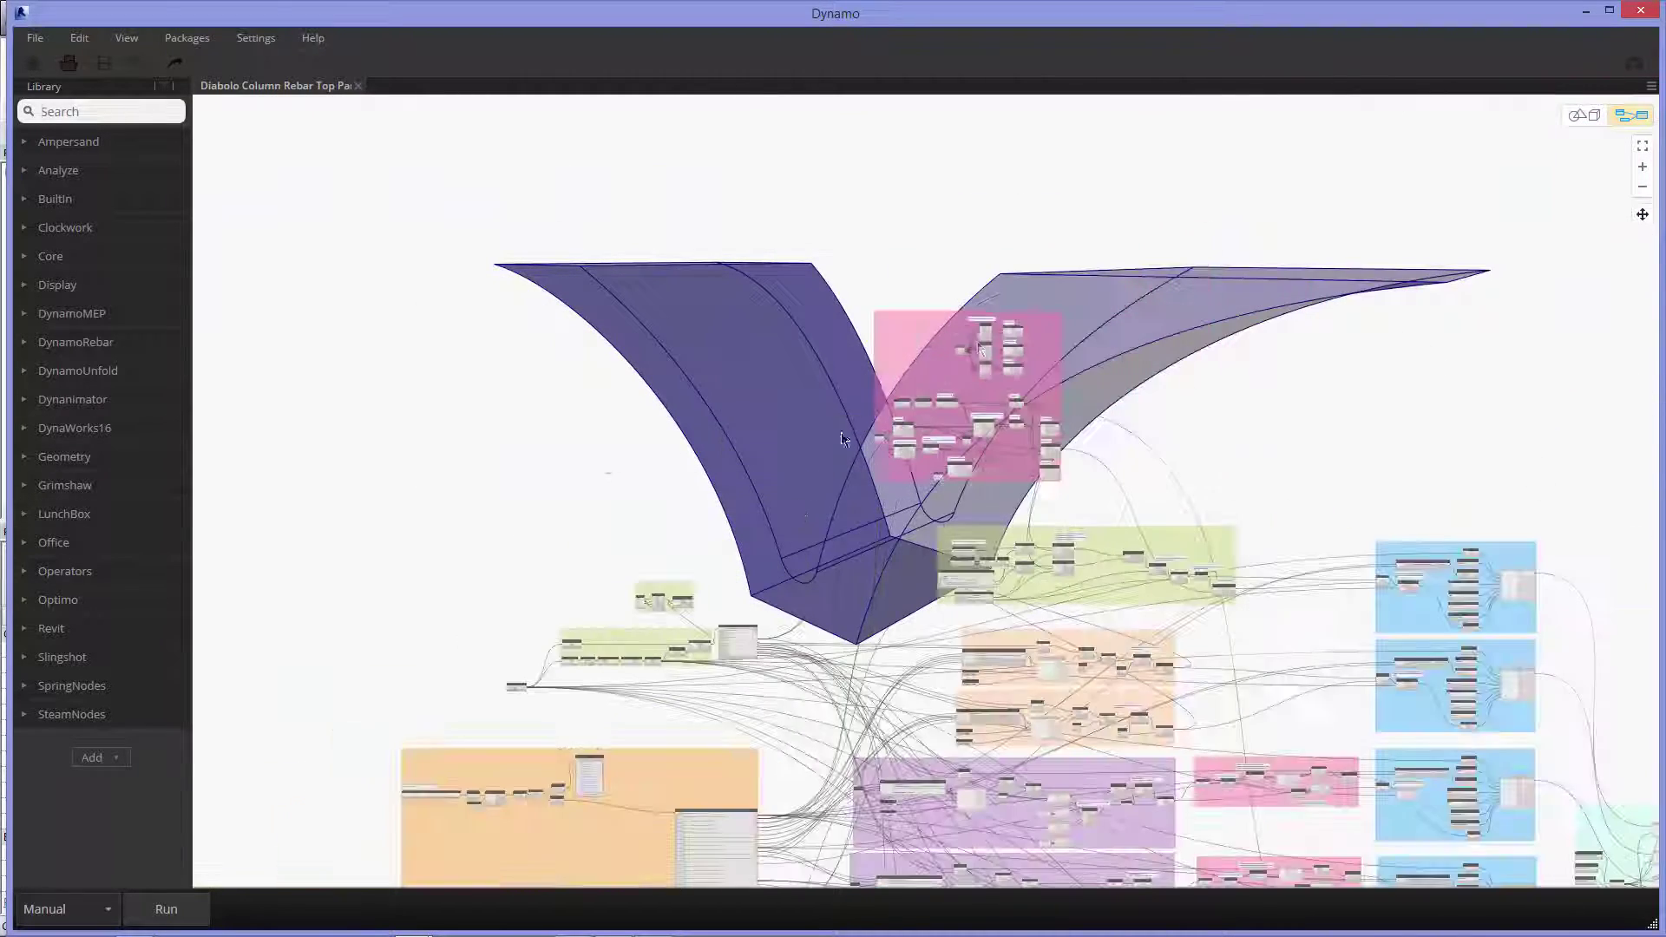
scroll(1047, 325, "up", 2)
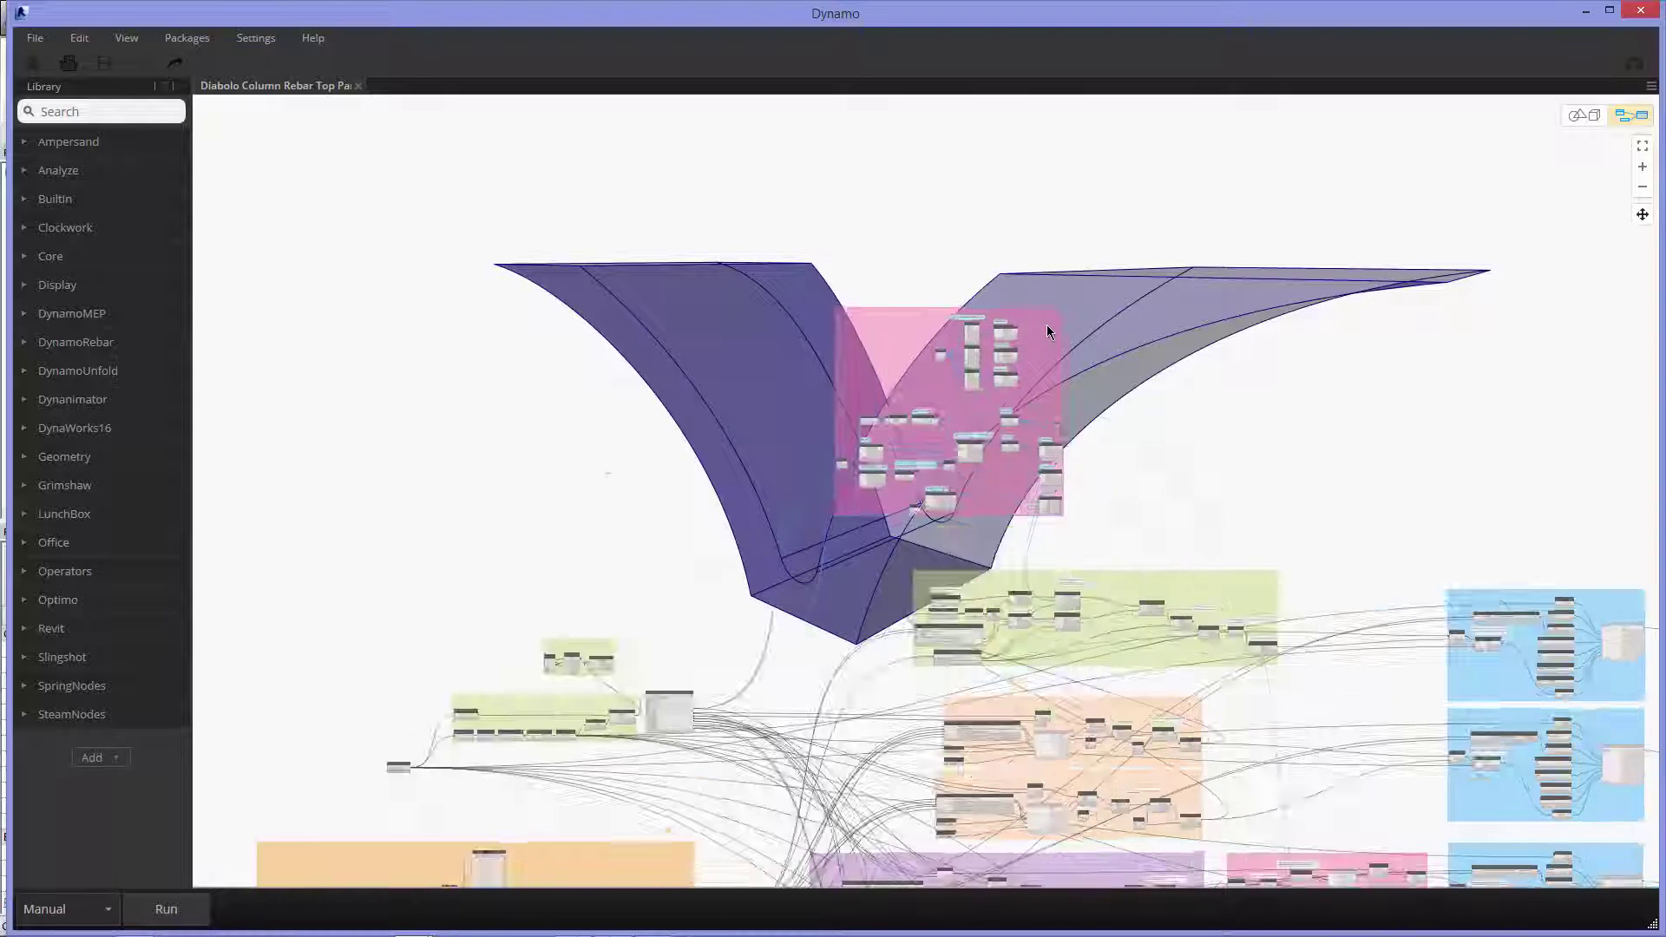
scroll(1047, 324, "up", 4)
scroll(1046, 325, "up", 1)
scroll(1046, 324, "up", 2)
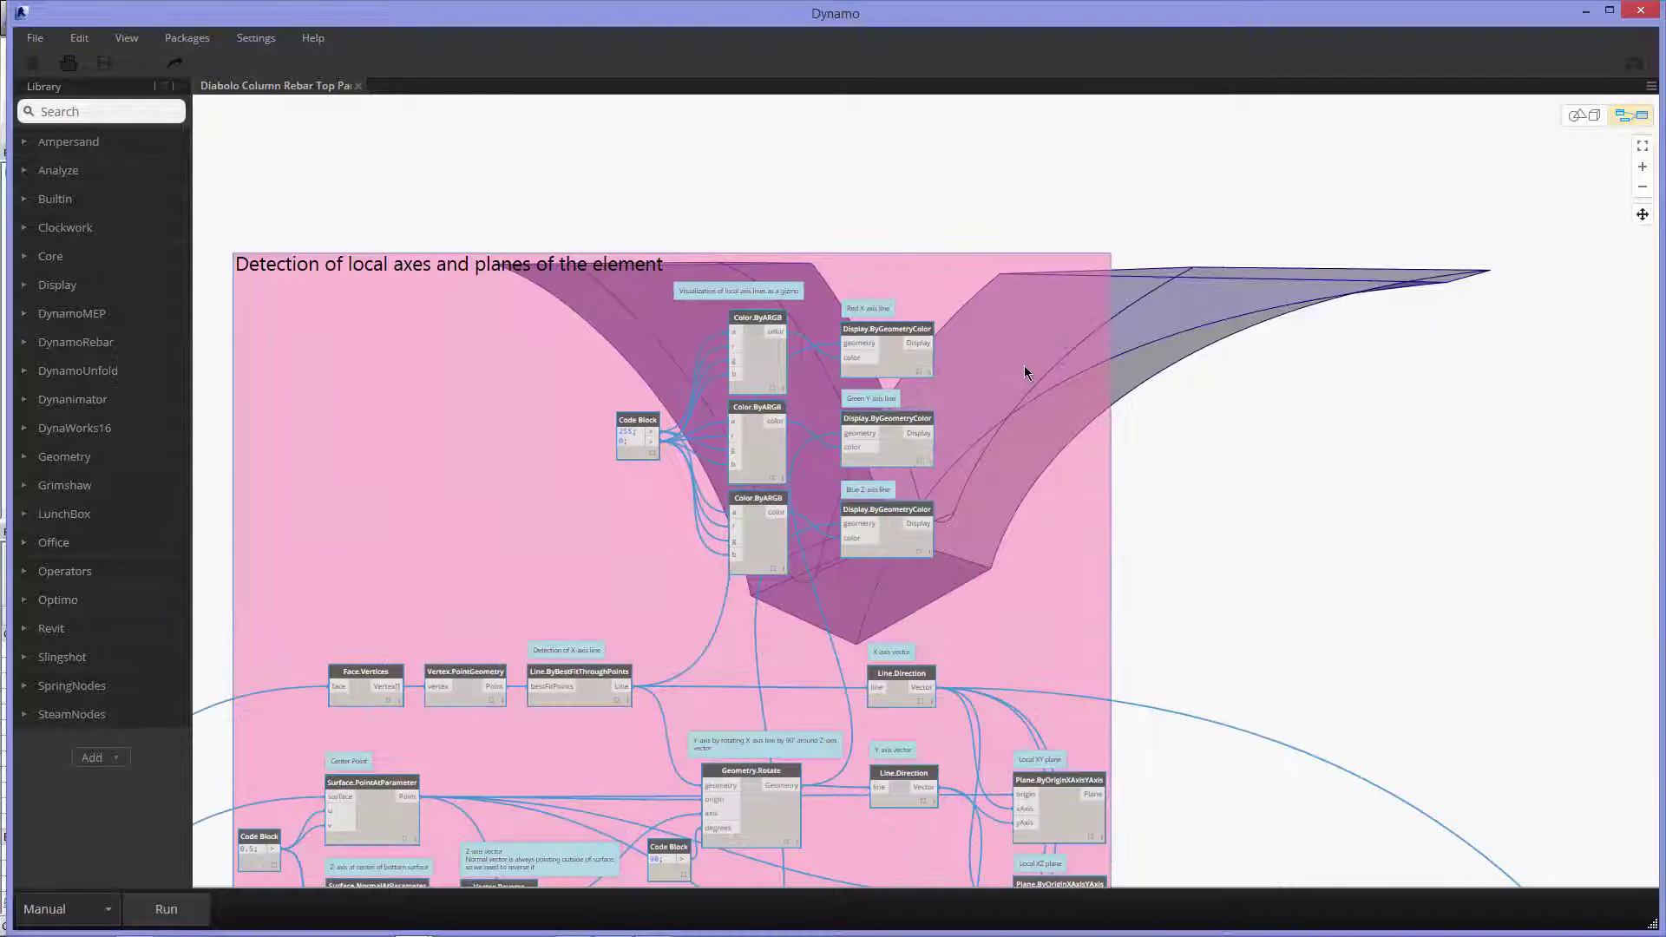
left_click(948, 206)
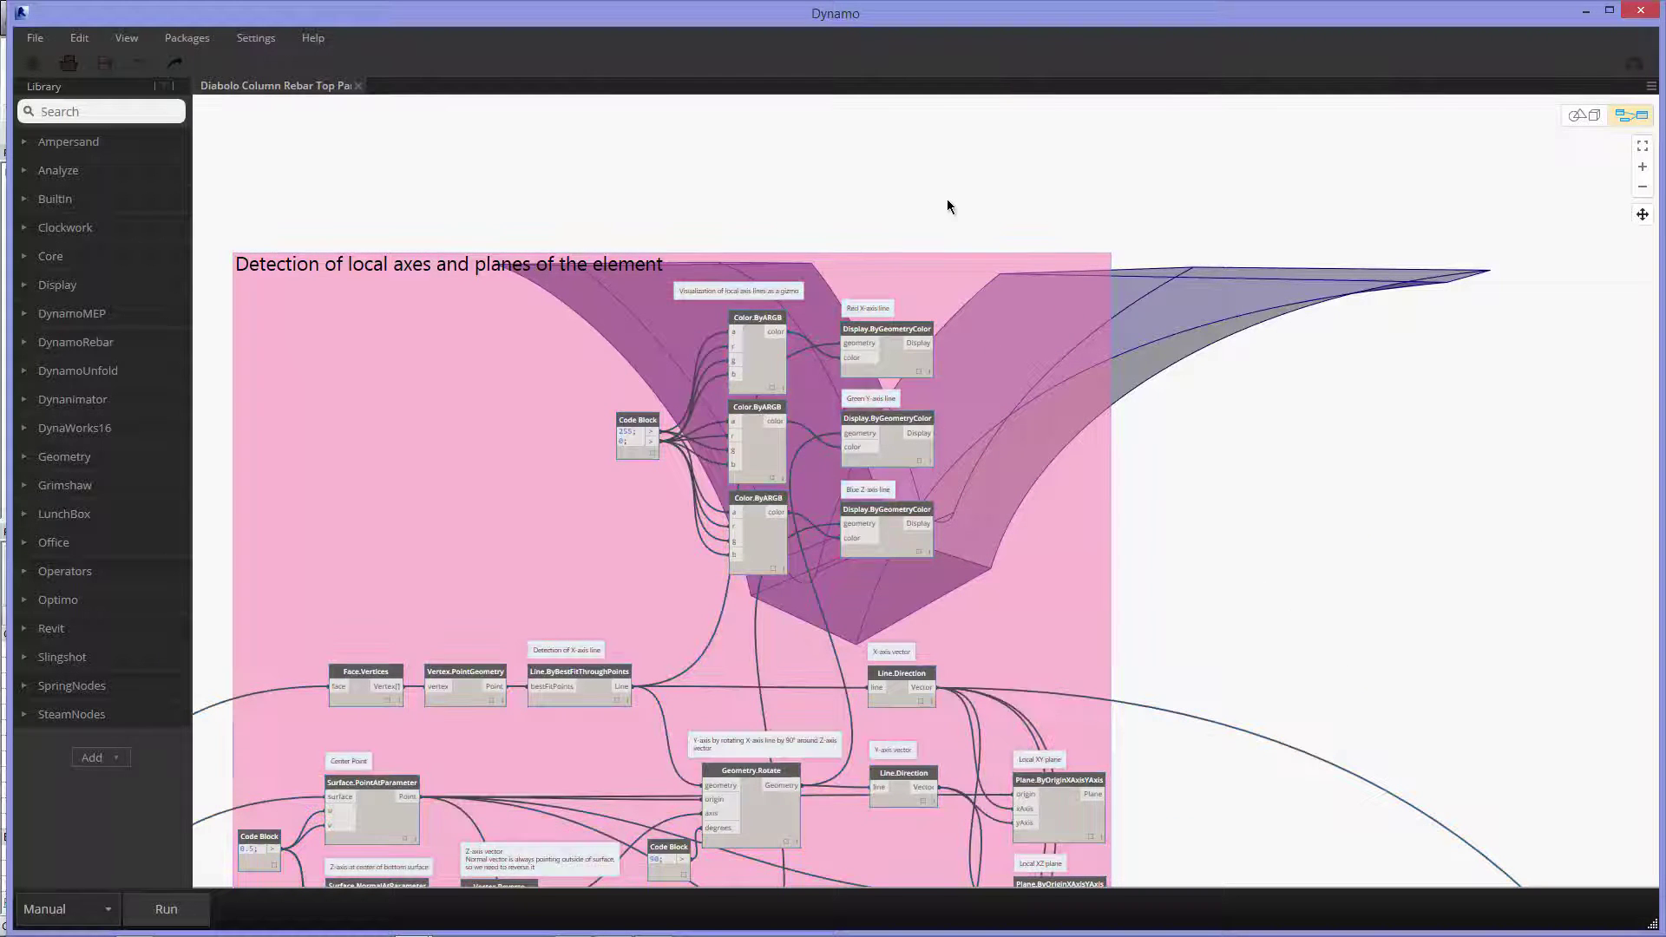
left_click_drag(840, 203, 1006, 586)
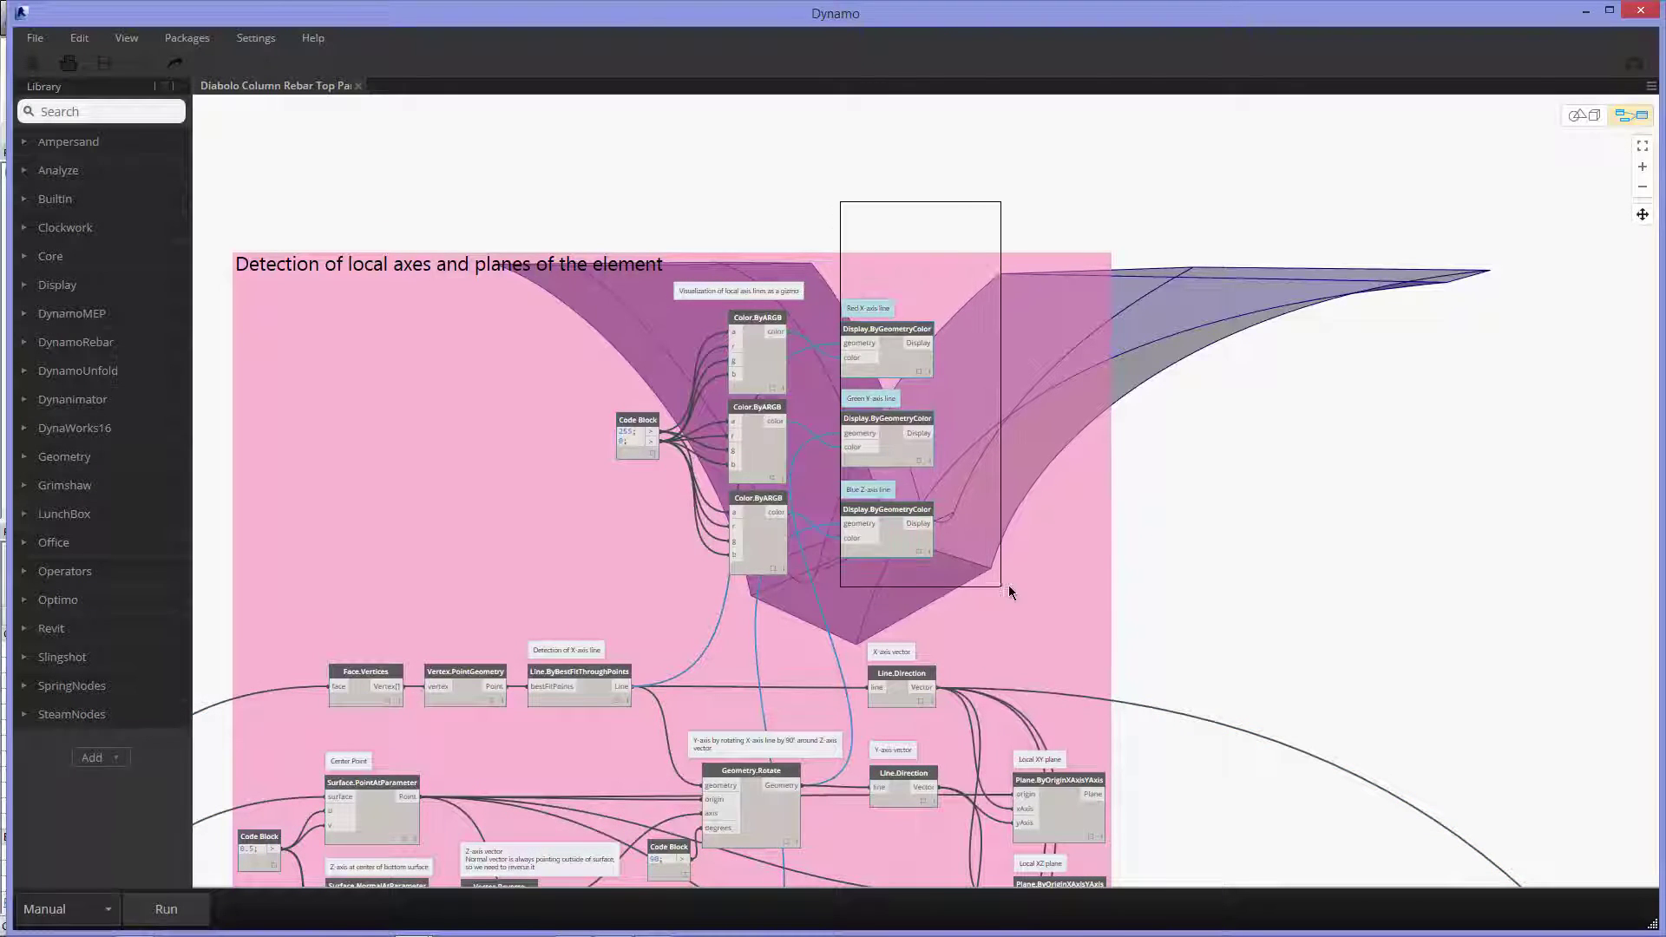
right_click(1231, 492)
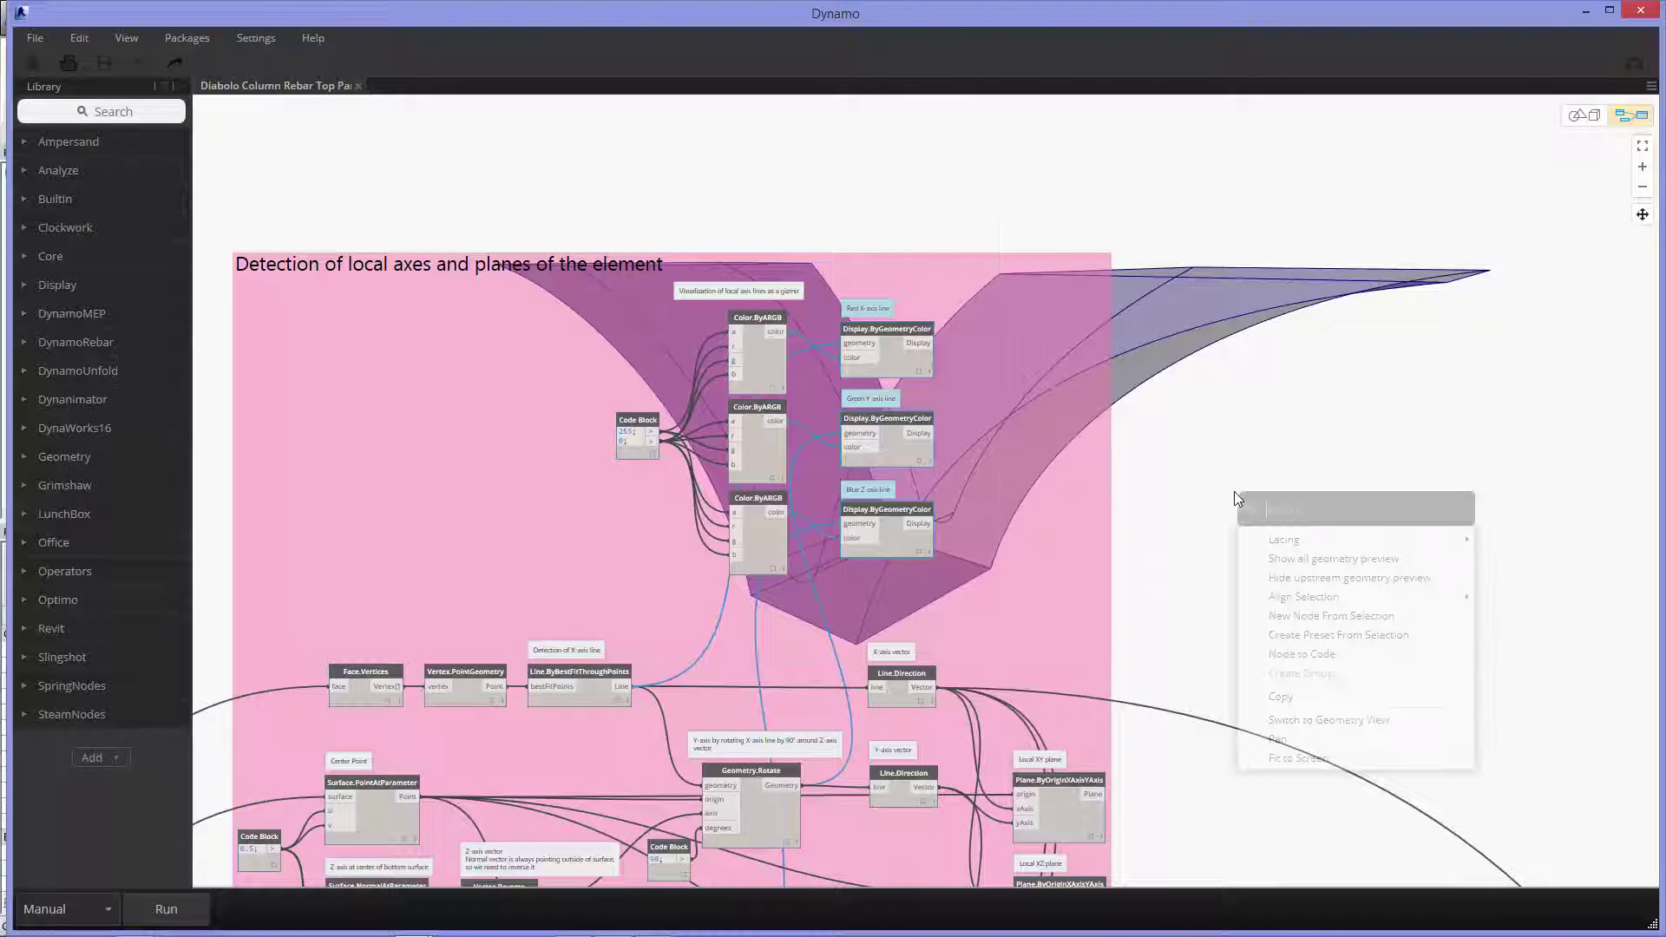
left_click(1325, 566)
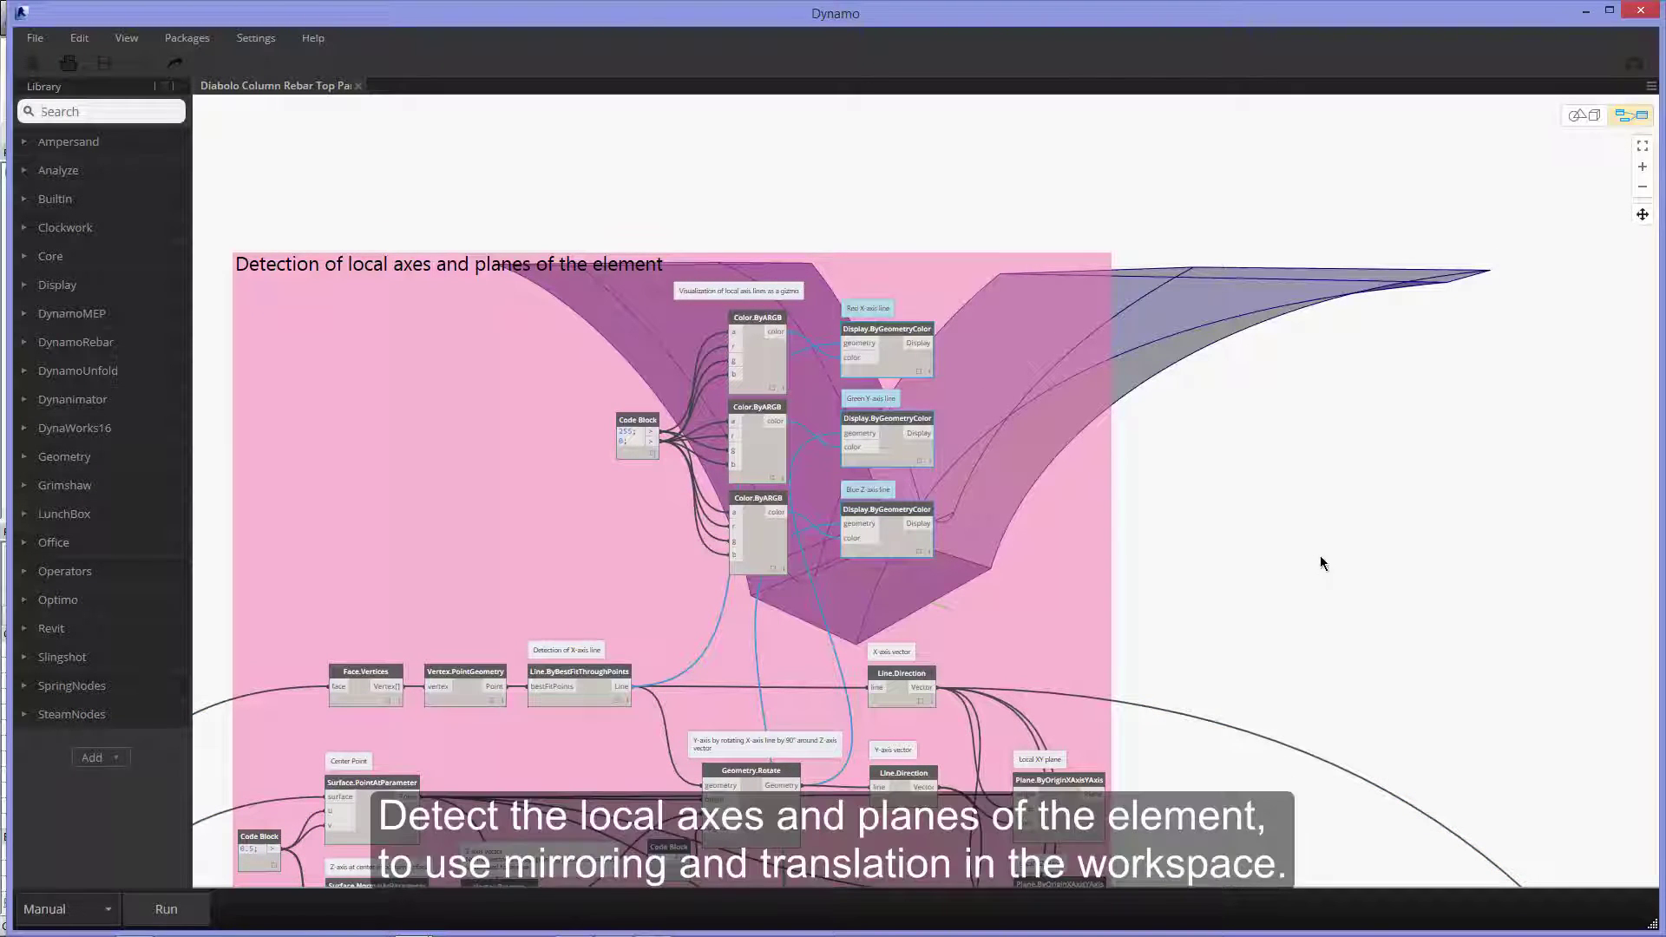
Step: Orbit the 3D preview to a front view of the red, green and blue axes at the pier base
mouse_move(1284, 521)
middle_mouse_down()
mouse_move(830, 548)
mouse_move(810, 534)
middle_mouse_up()
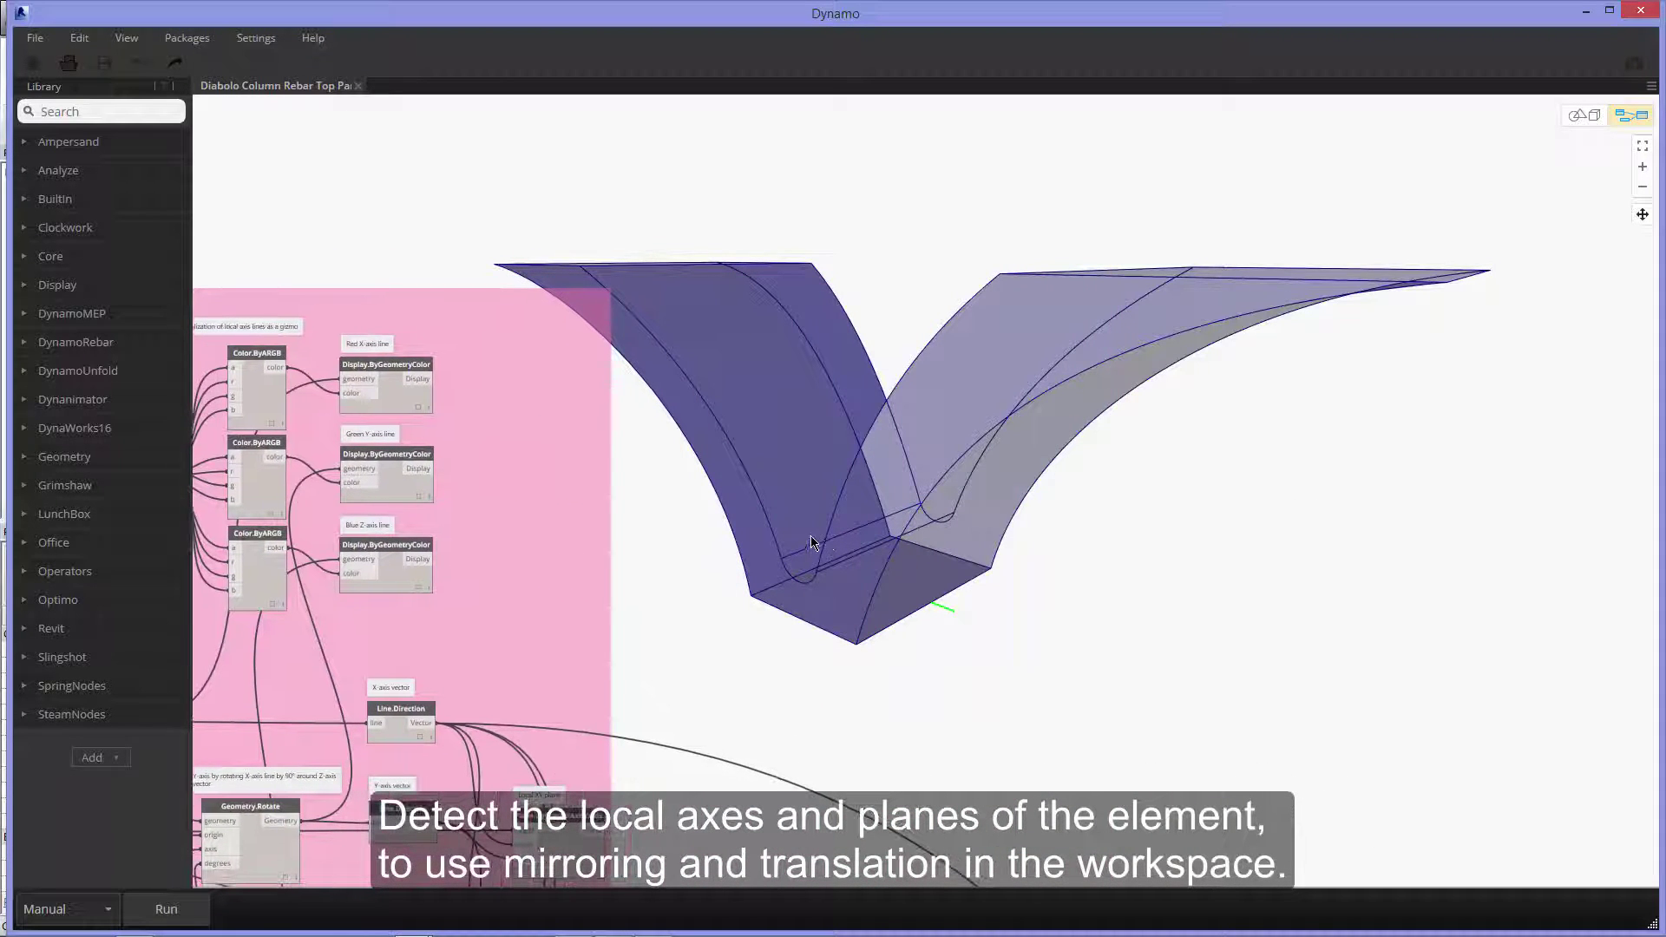
key("ctrl+b")
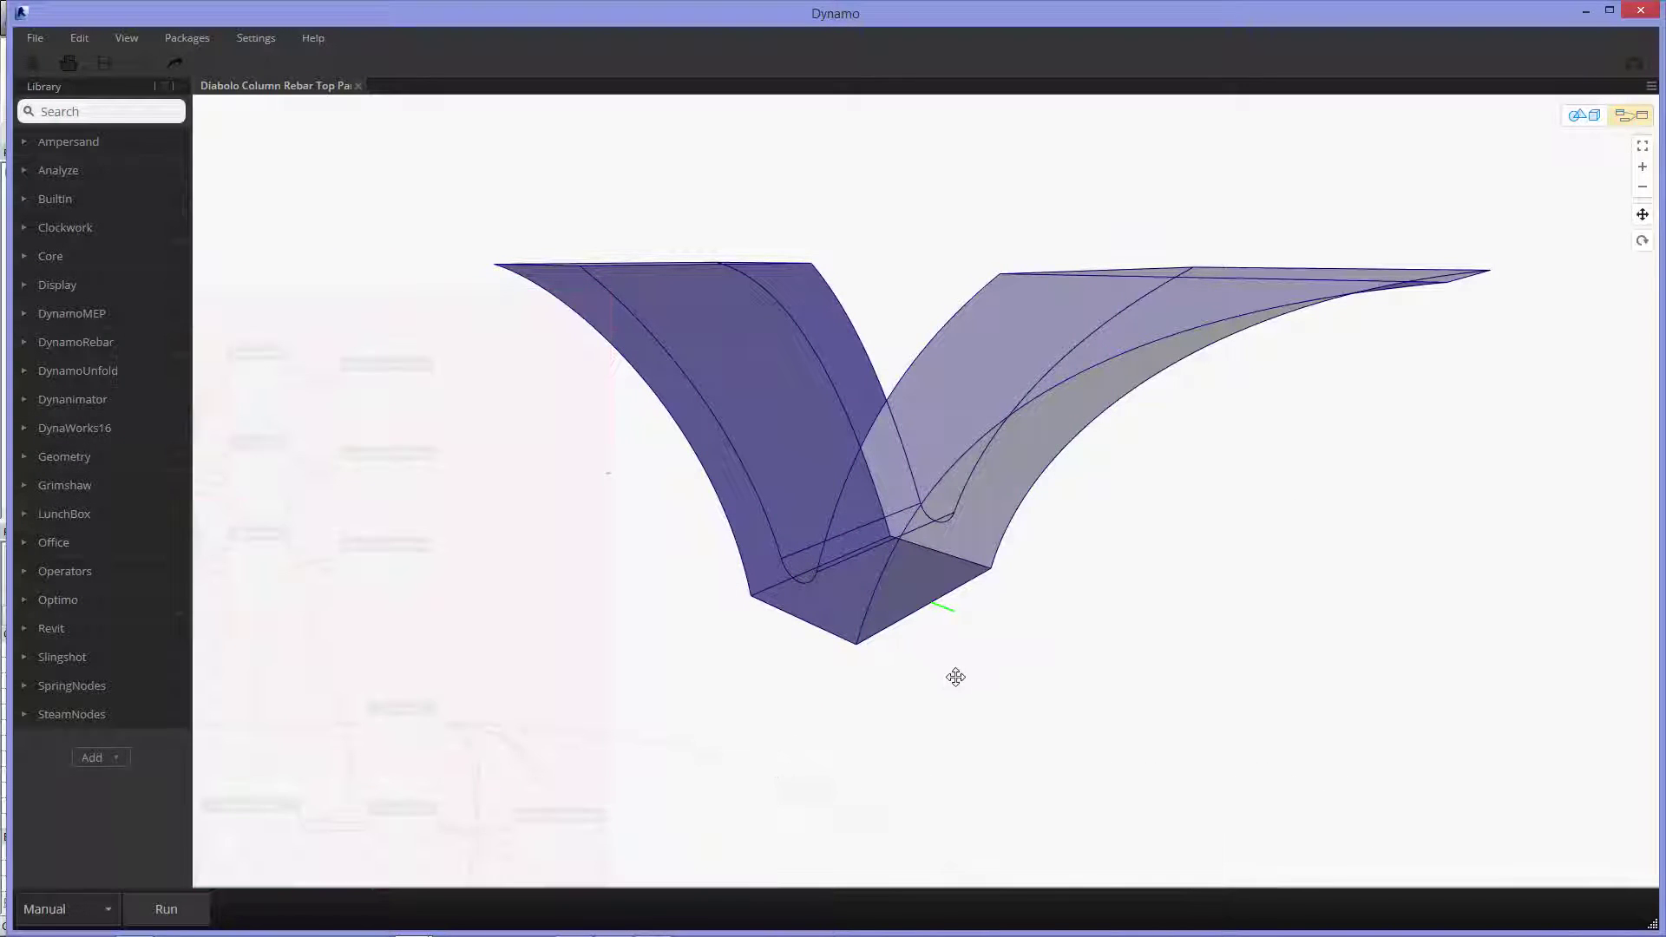
mouse_move(955, 674)
right_mouse_down()
mouse_move(1015, 655)
mouse_move(1015, 607)
mouse_move(989, 614)
mouse_move(968, 680)
right_mouse_up()
key("ctrl+b")
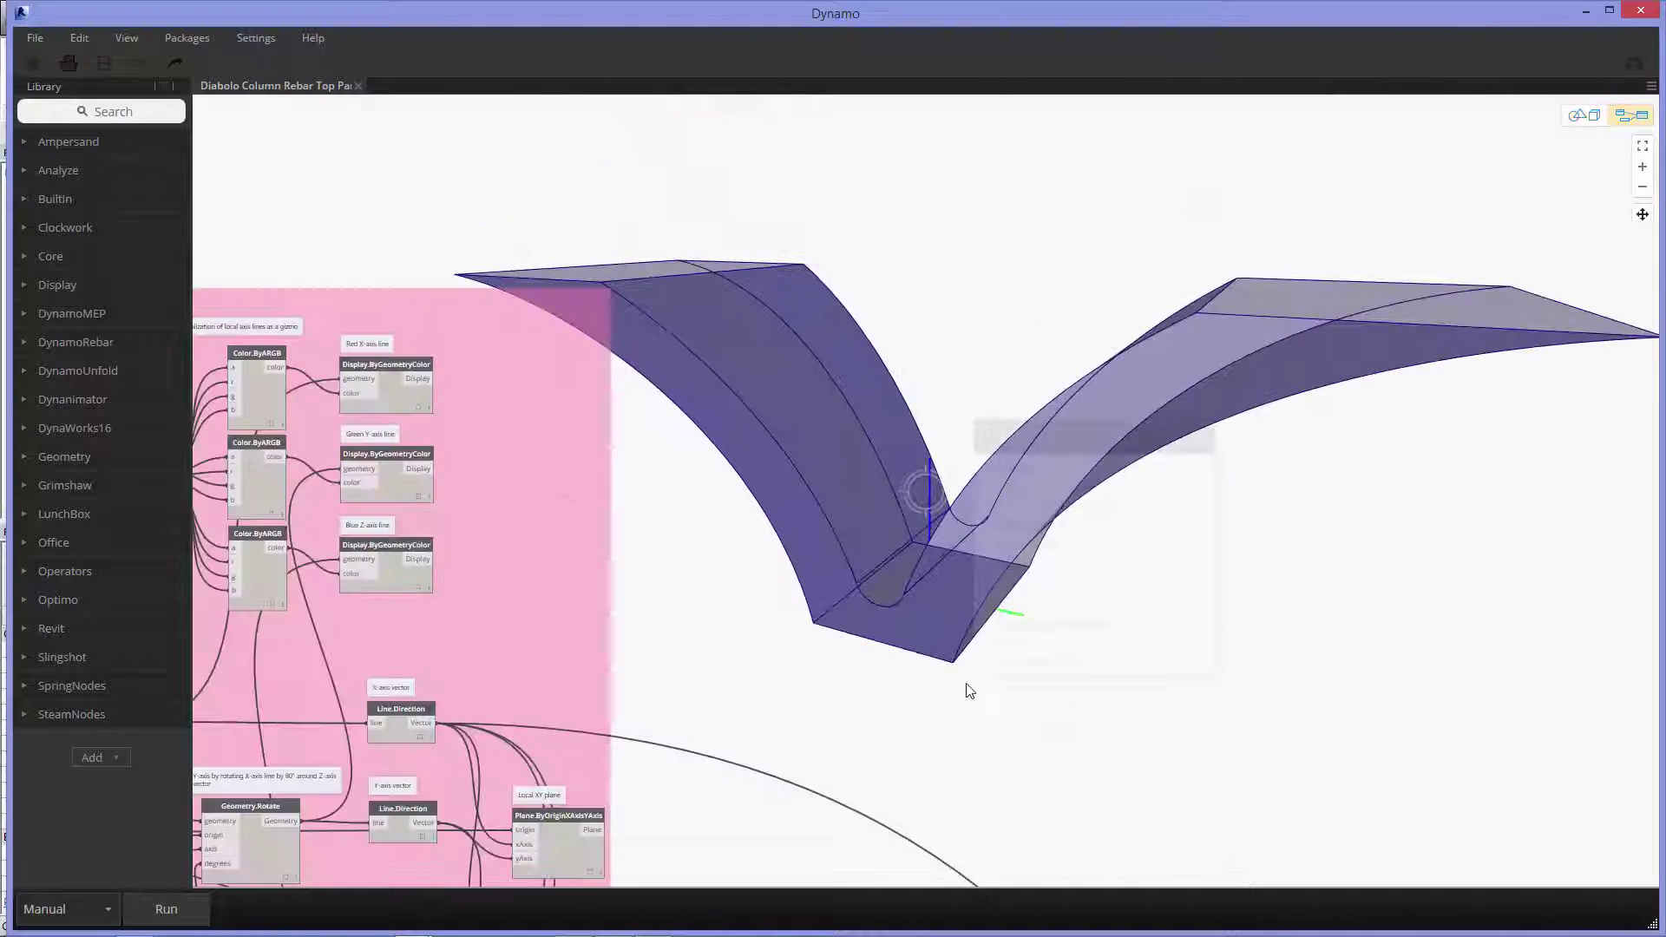
right_click(969, 681)
left_click(713, 658)
scroll(704, 662, "down", 3)
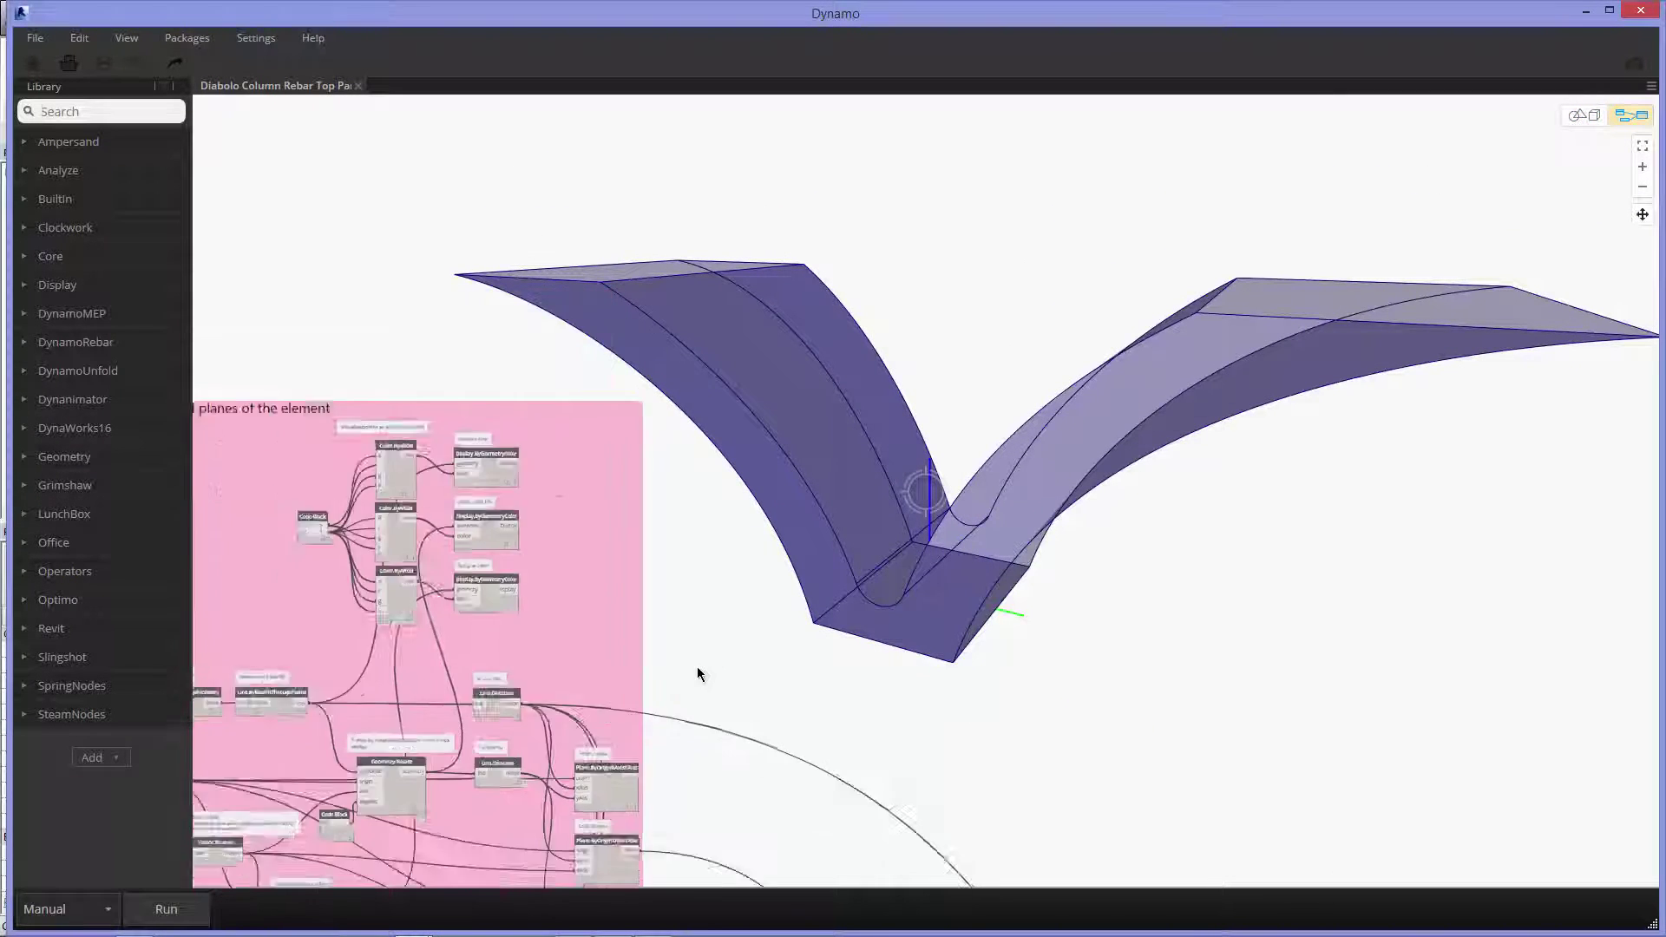
middle_click_drag(696, 667, 1154, 533)
mouse_move(521, 659)
middle_mouse_down()
mouse_move(840, 460)
mouse_move(951, 368)
middle_mouse_up()
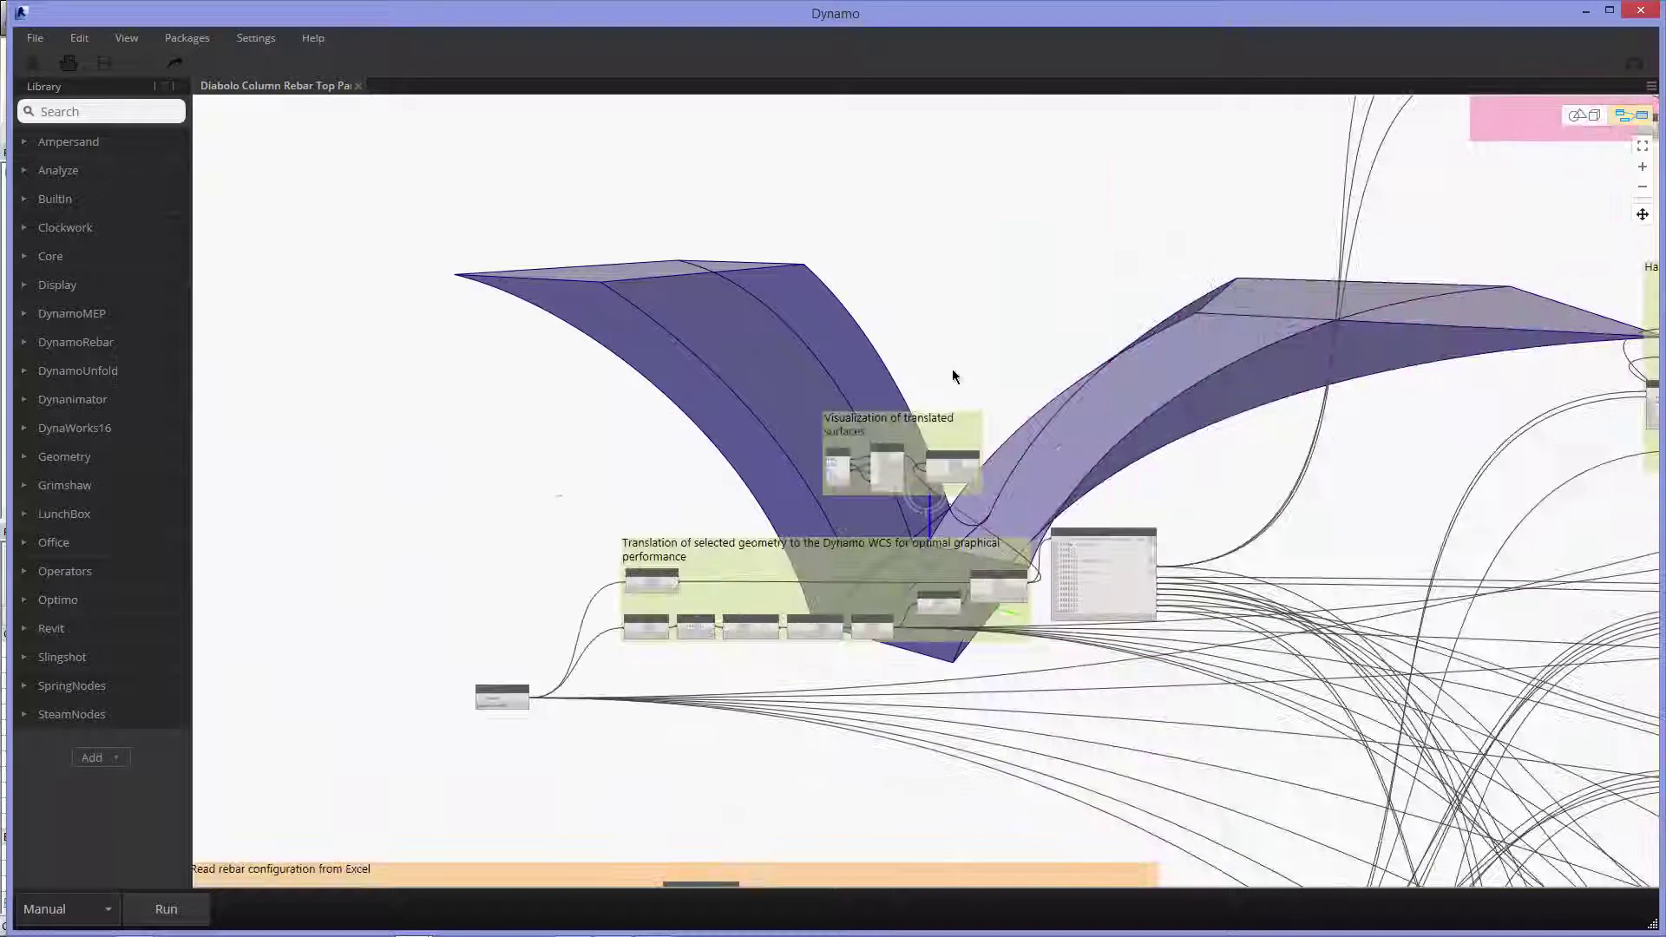
Step: Untick Preview on the surfaces' Display.ByGeometryColor node to hide the translated pier surfaces
scroll(970, 456, "up", 2)
scroll(970, 455, "up", 2)
right_click(970, 456)
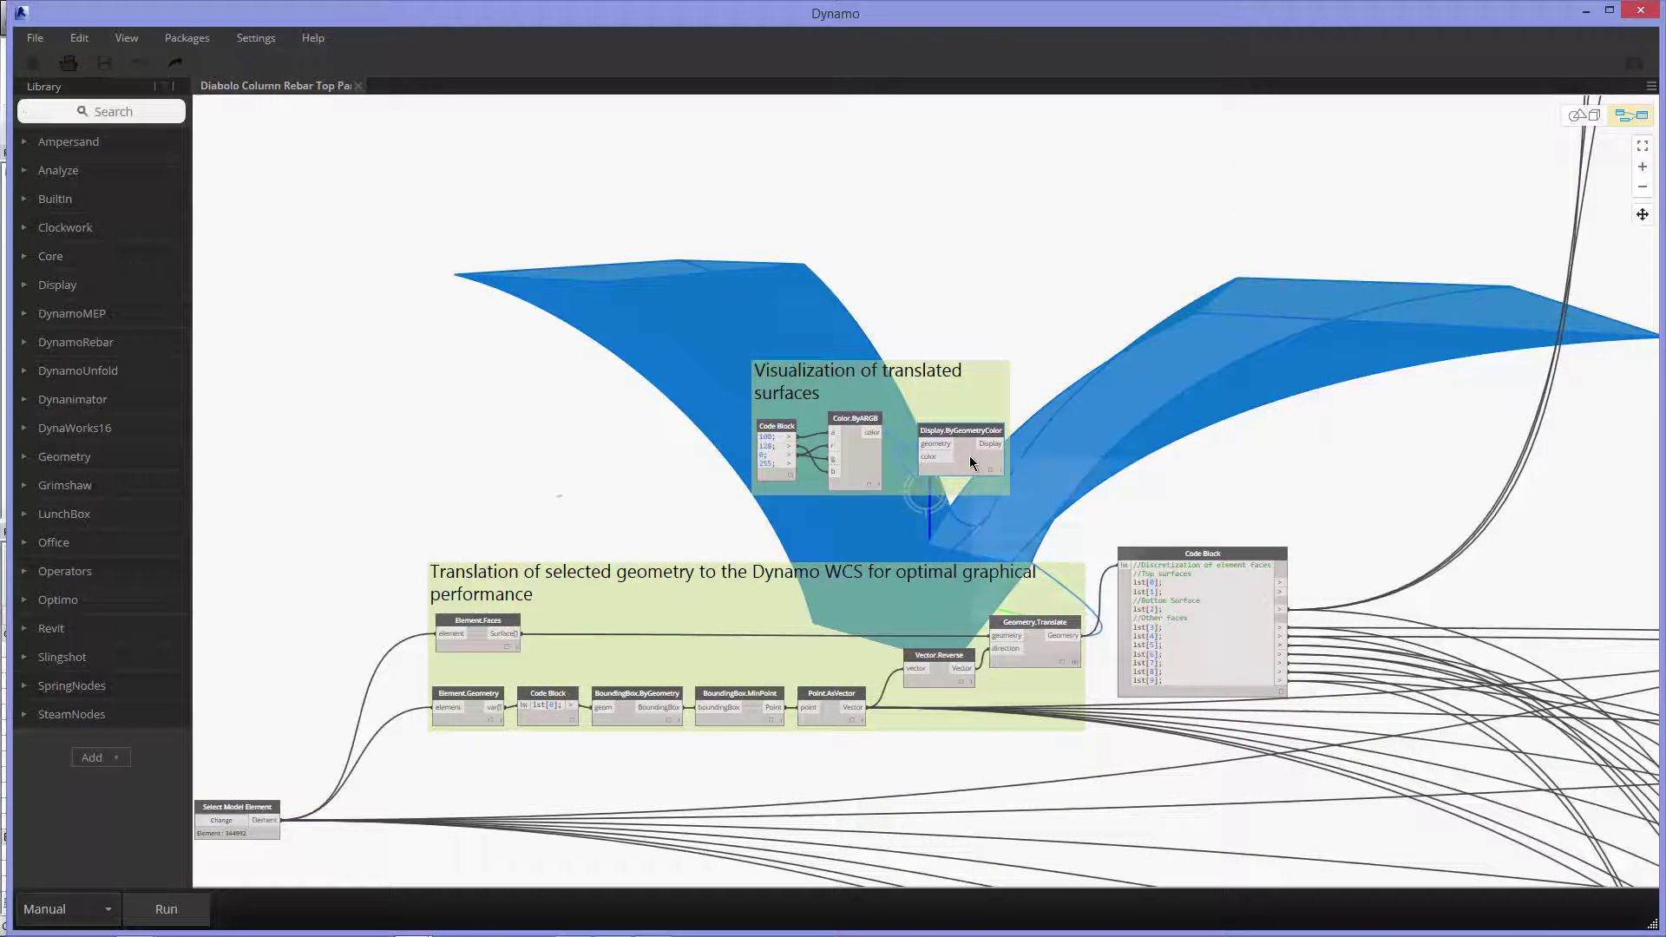
left_click(1023, 566)
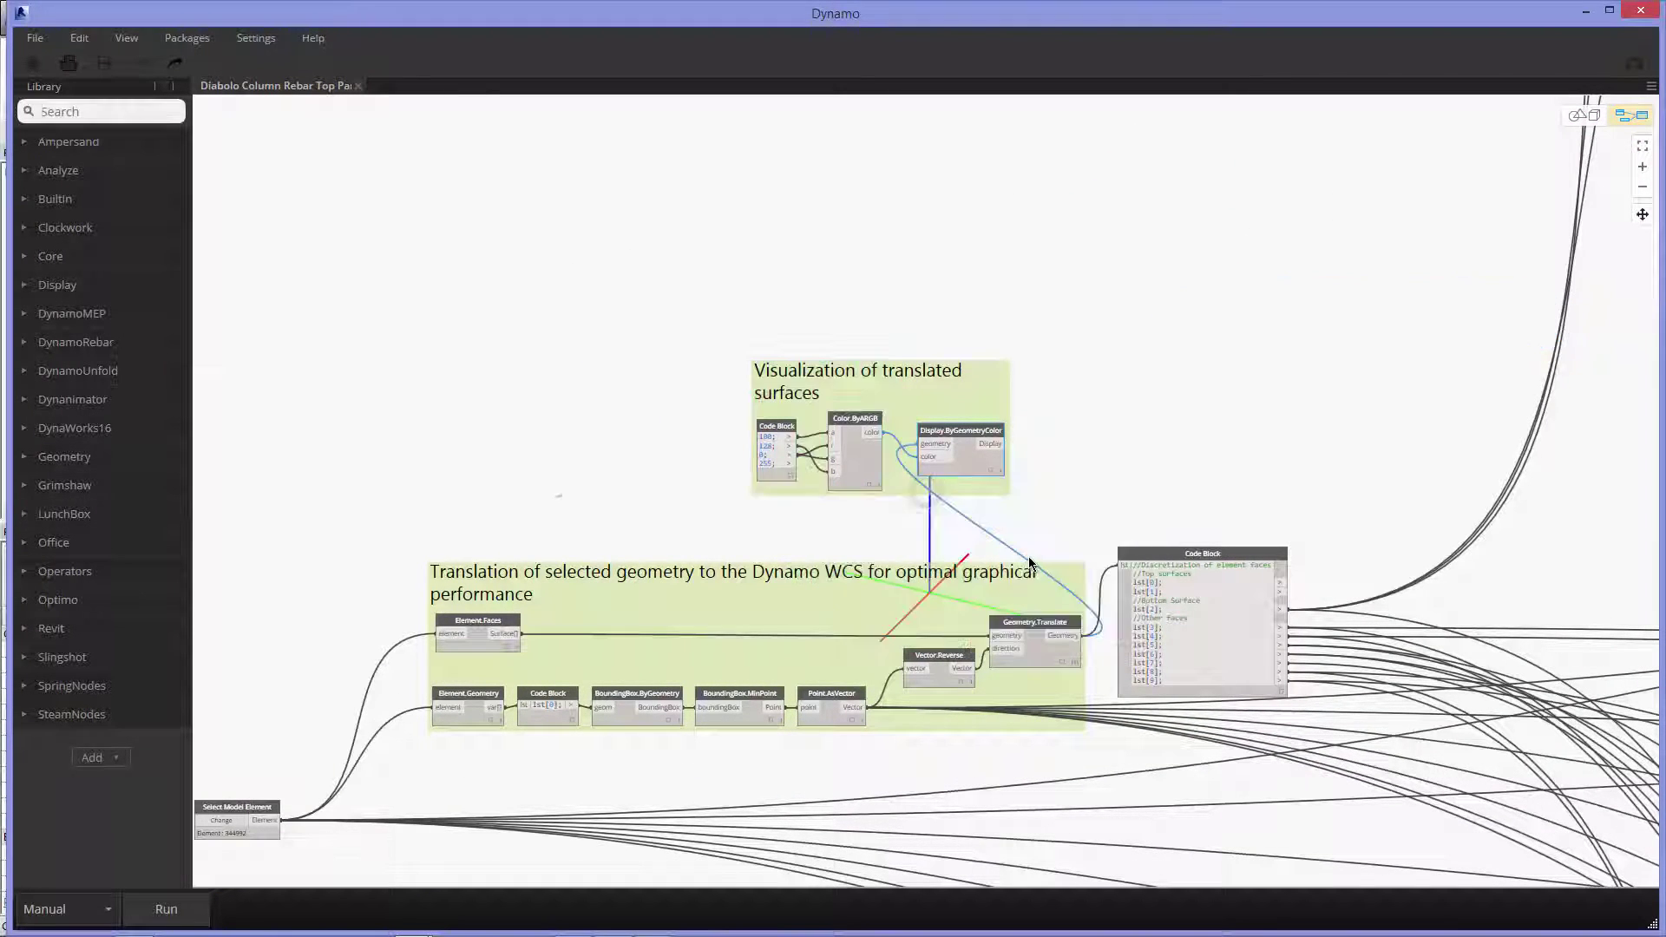
Step: Pan and zoom to the vertical longitudinal rebar groups for the outer faces
scroll(1204, 440, "down", 3)
middle_click_drag(1101, 420, 356, 435)
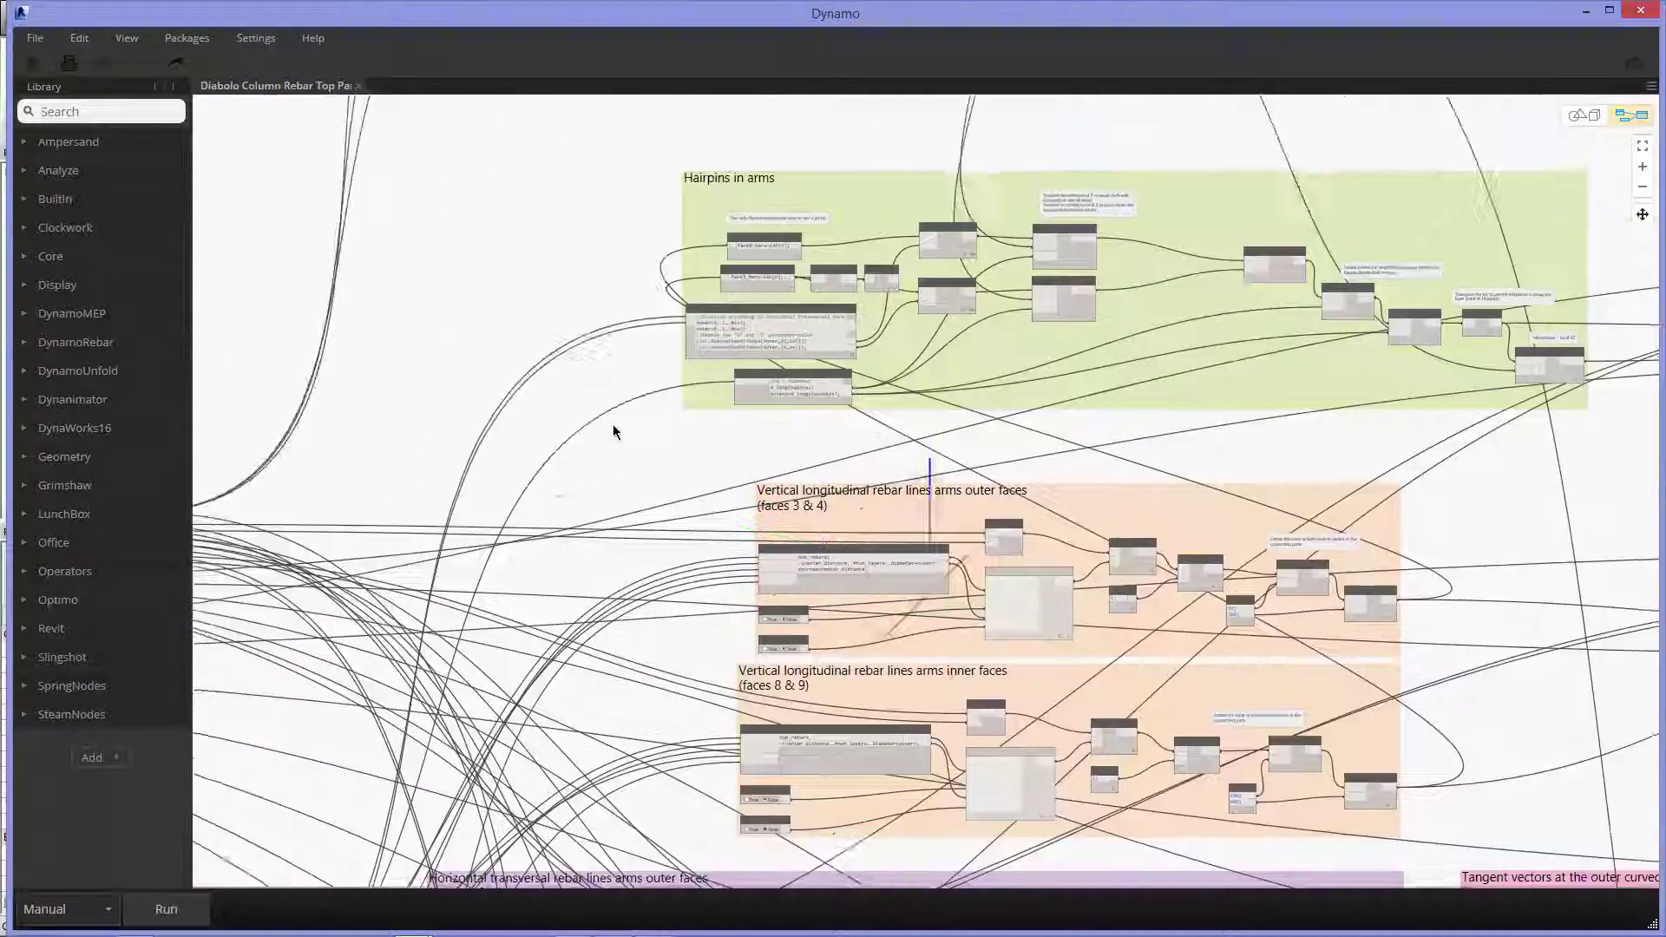
middle_click_drag(686, 526, 339, 374)
scroll(639, 492, "up", 1)
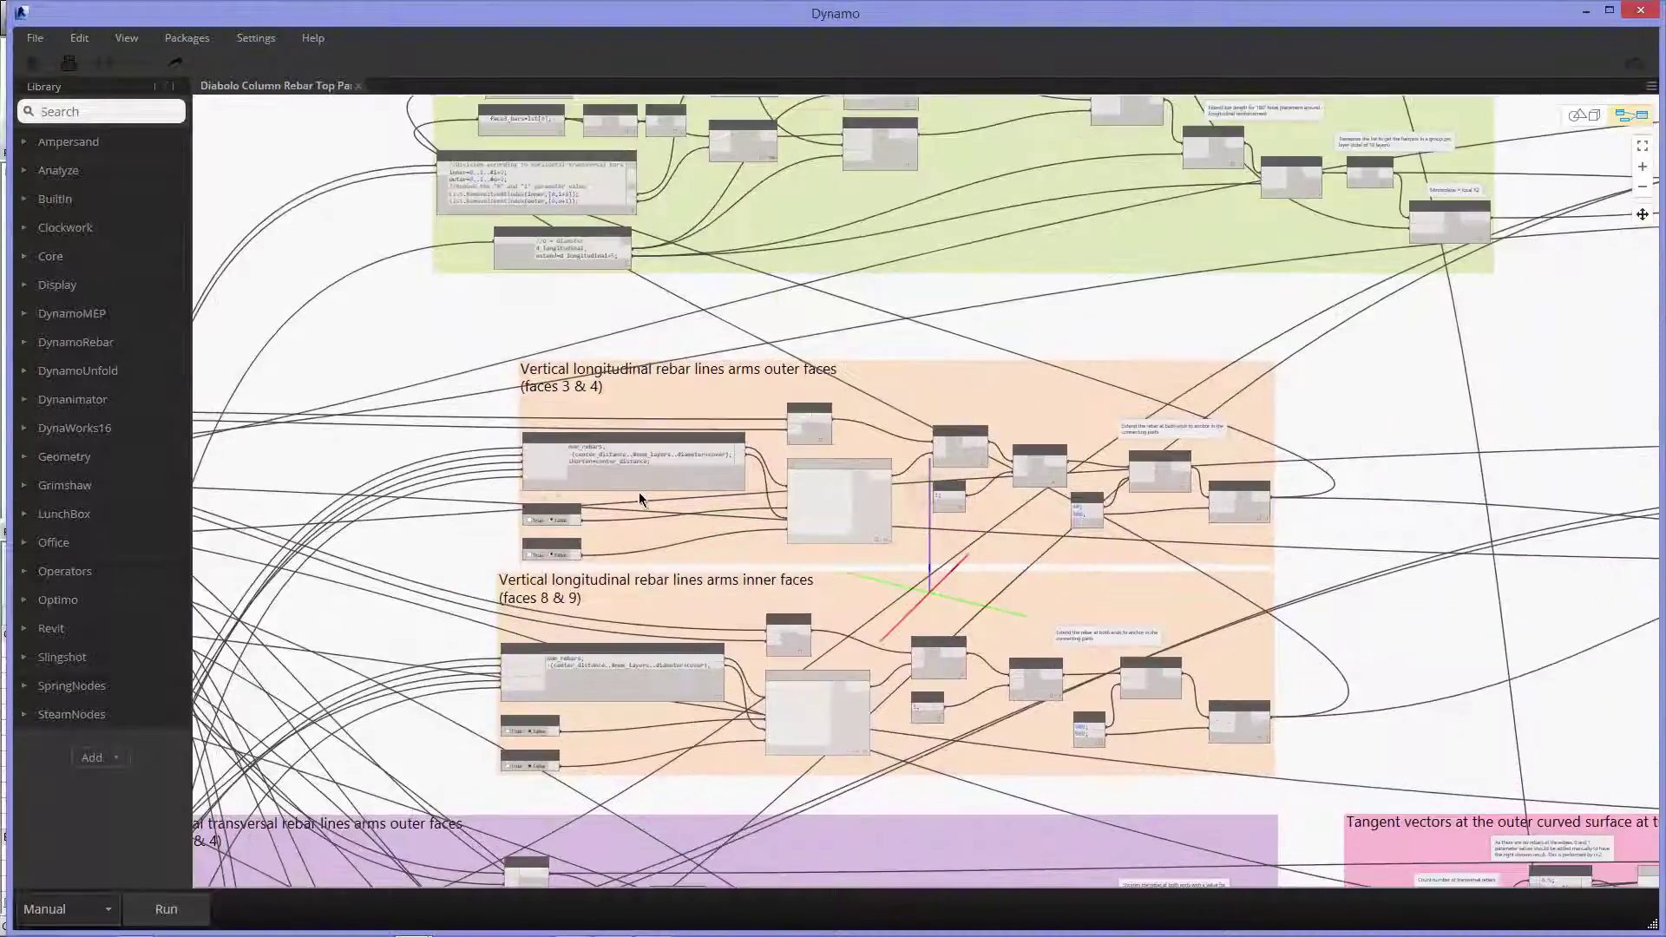
scroll(638, 492, "up", 2)
Step: Show all geometry preview for the outer faces 3 & 4 rebar group
scroll(768, 514, "up", 2)
middle_click_drag(768, 513, 649, 459)
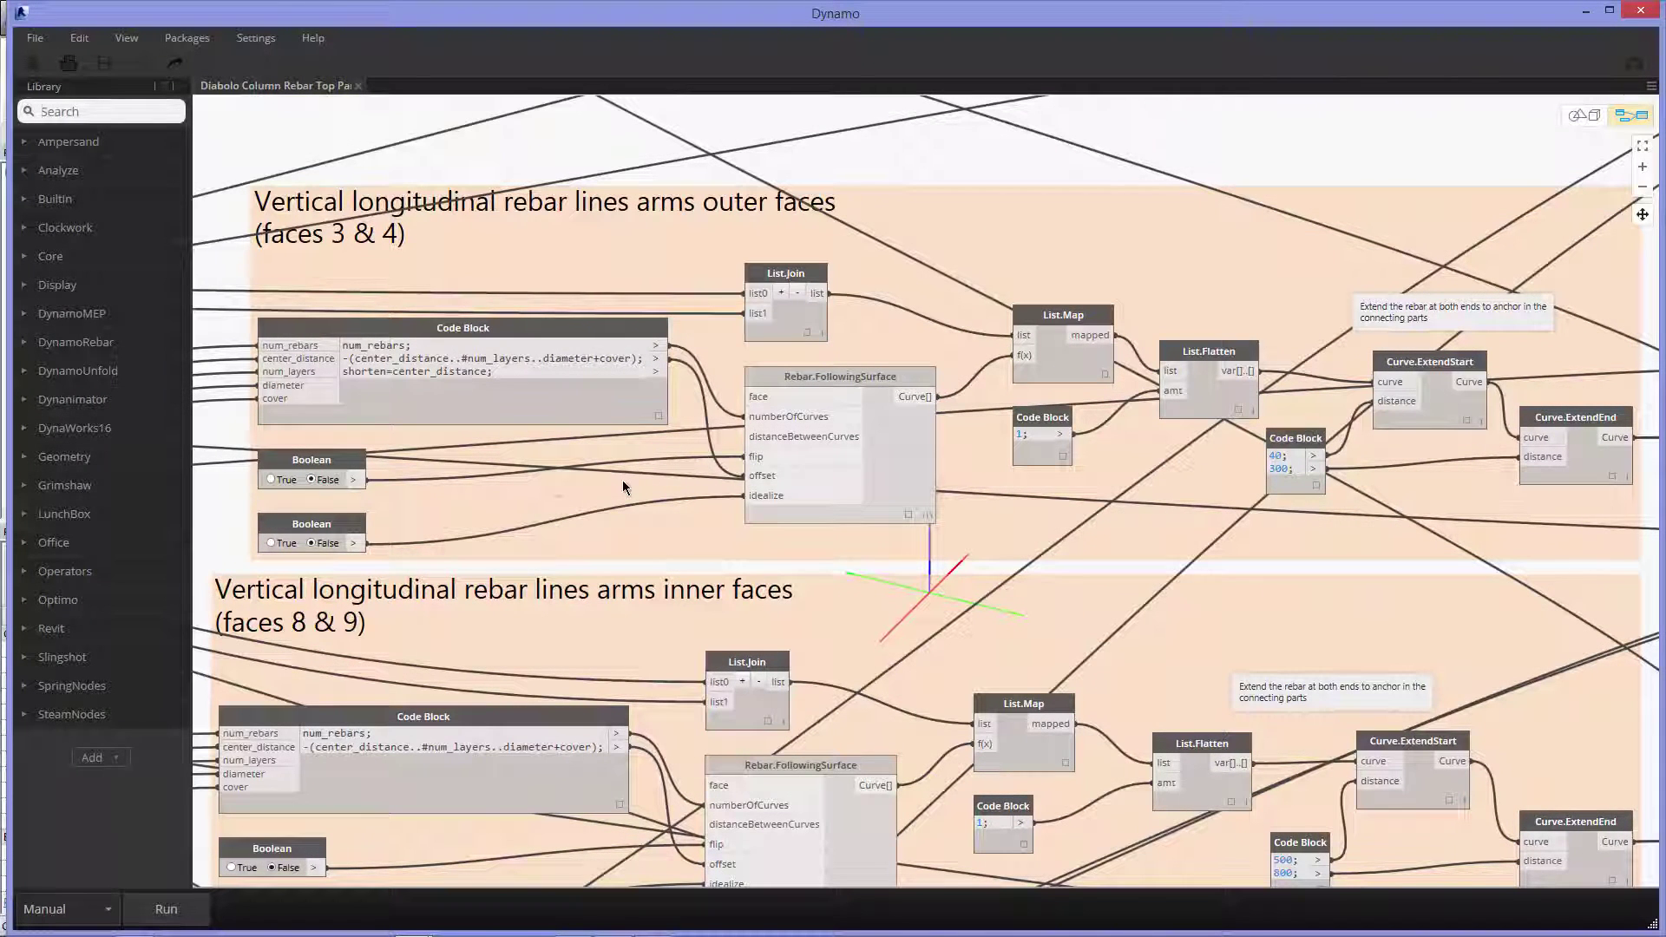
left_click(1102, 252)
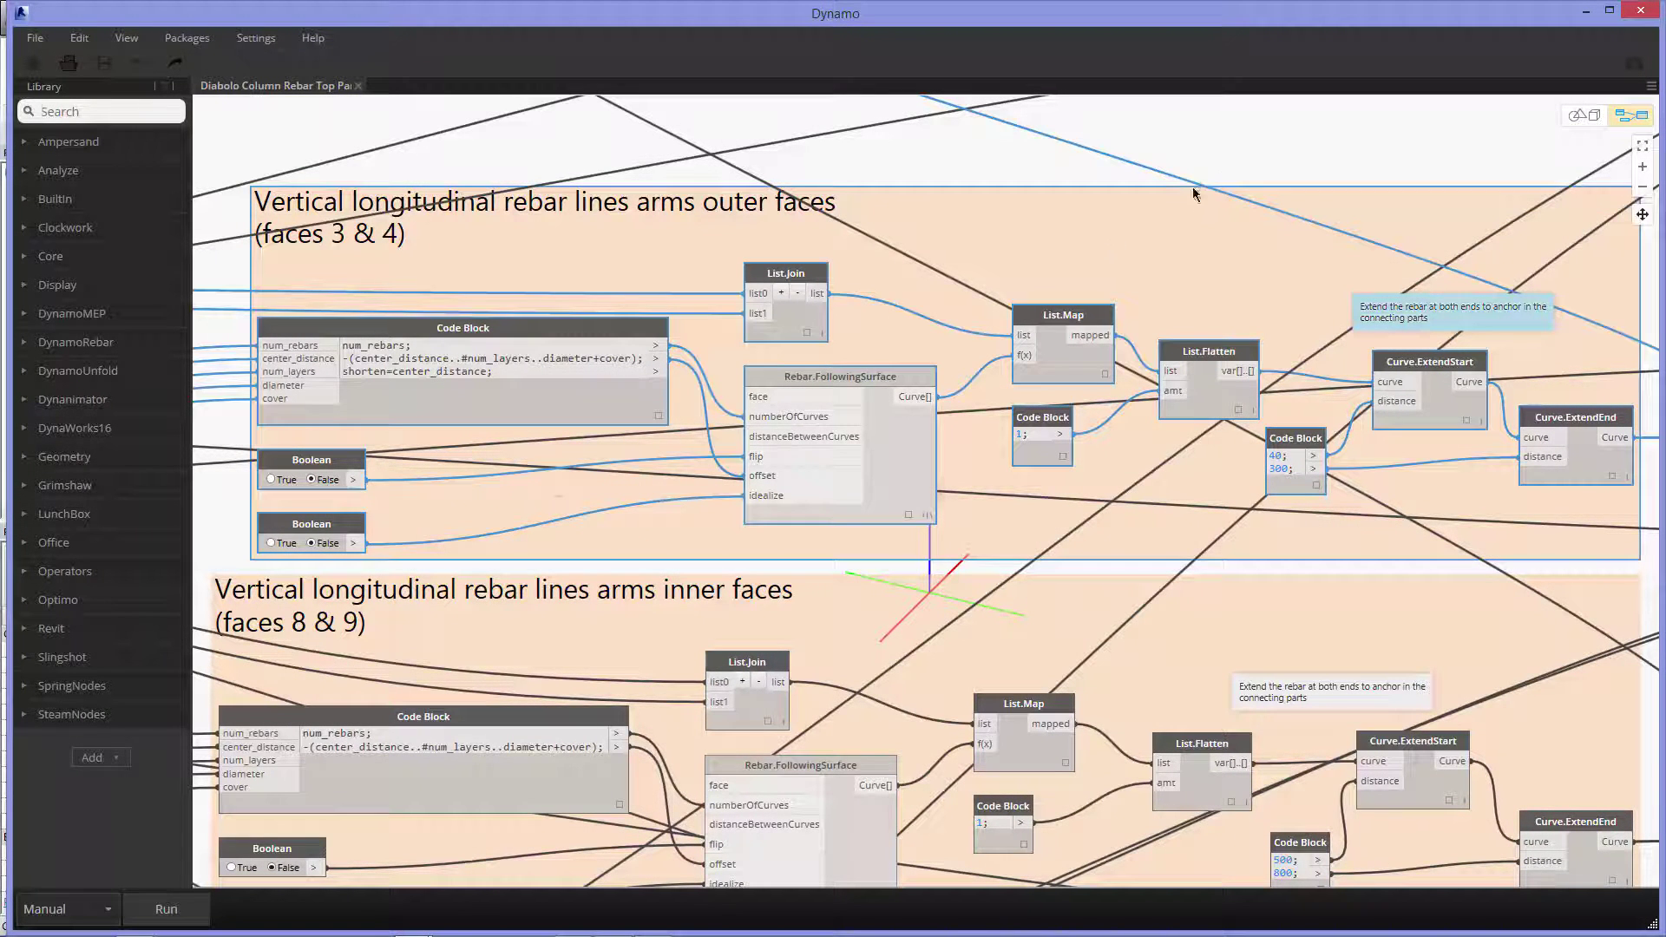
right_click(1225, 158)
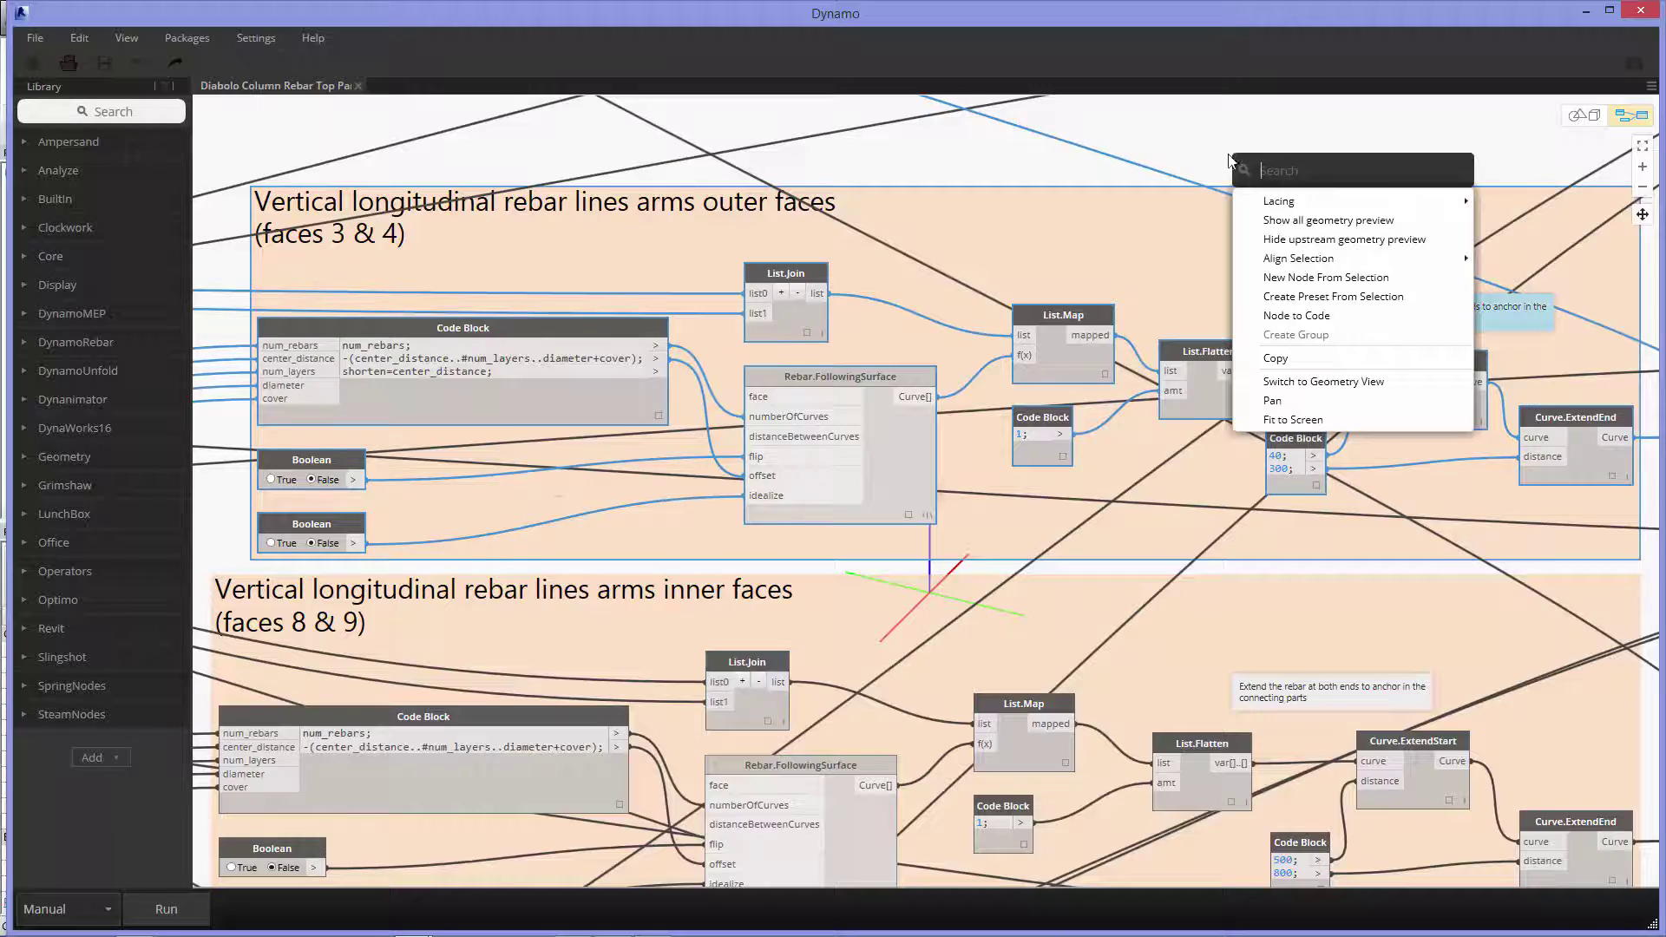
left_click(1287, 217)
left_click(1286, 165)
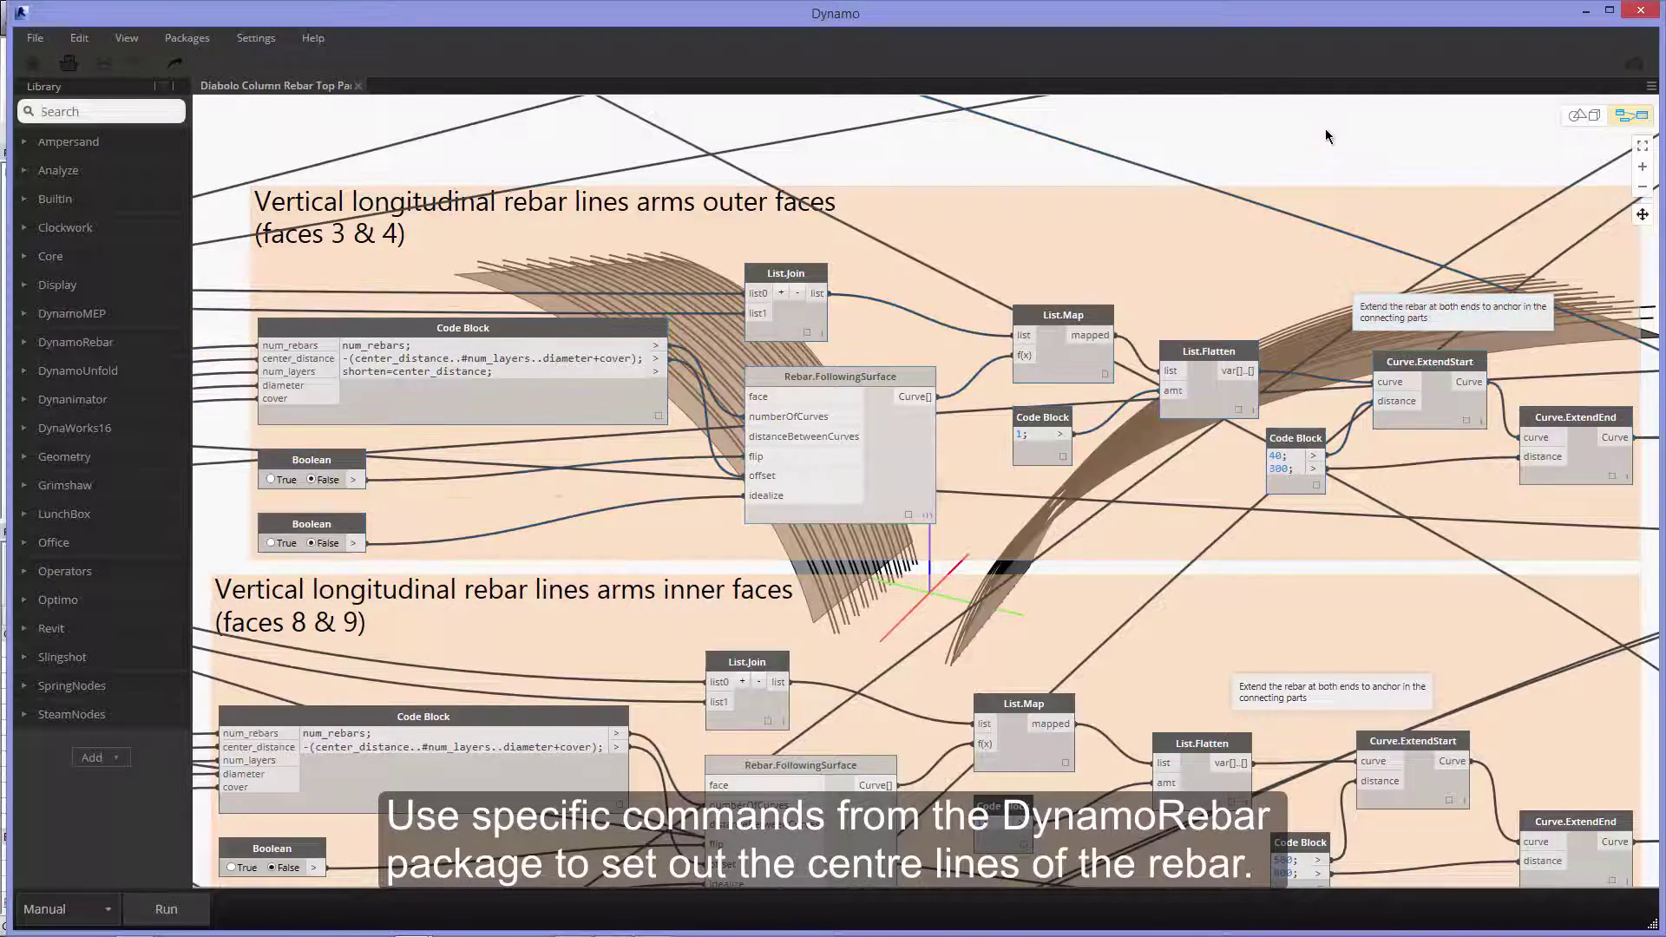
Step: Show all geometry preview for the inner faces 8 & 9 rebar group
mouse_move(1300, 144)
middle_mouse_down()
mouse_move(857, 325)
mouse_move(1336, 282)
middle_mouse_up()
left_click(1121, 208)
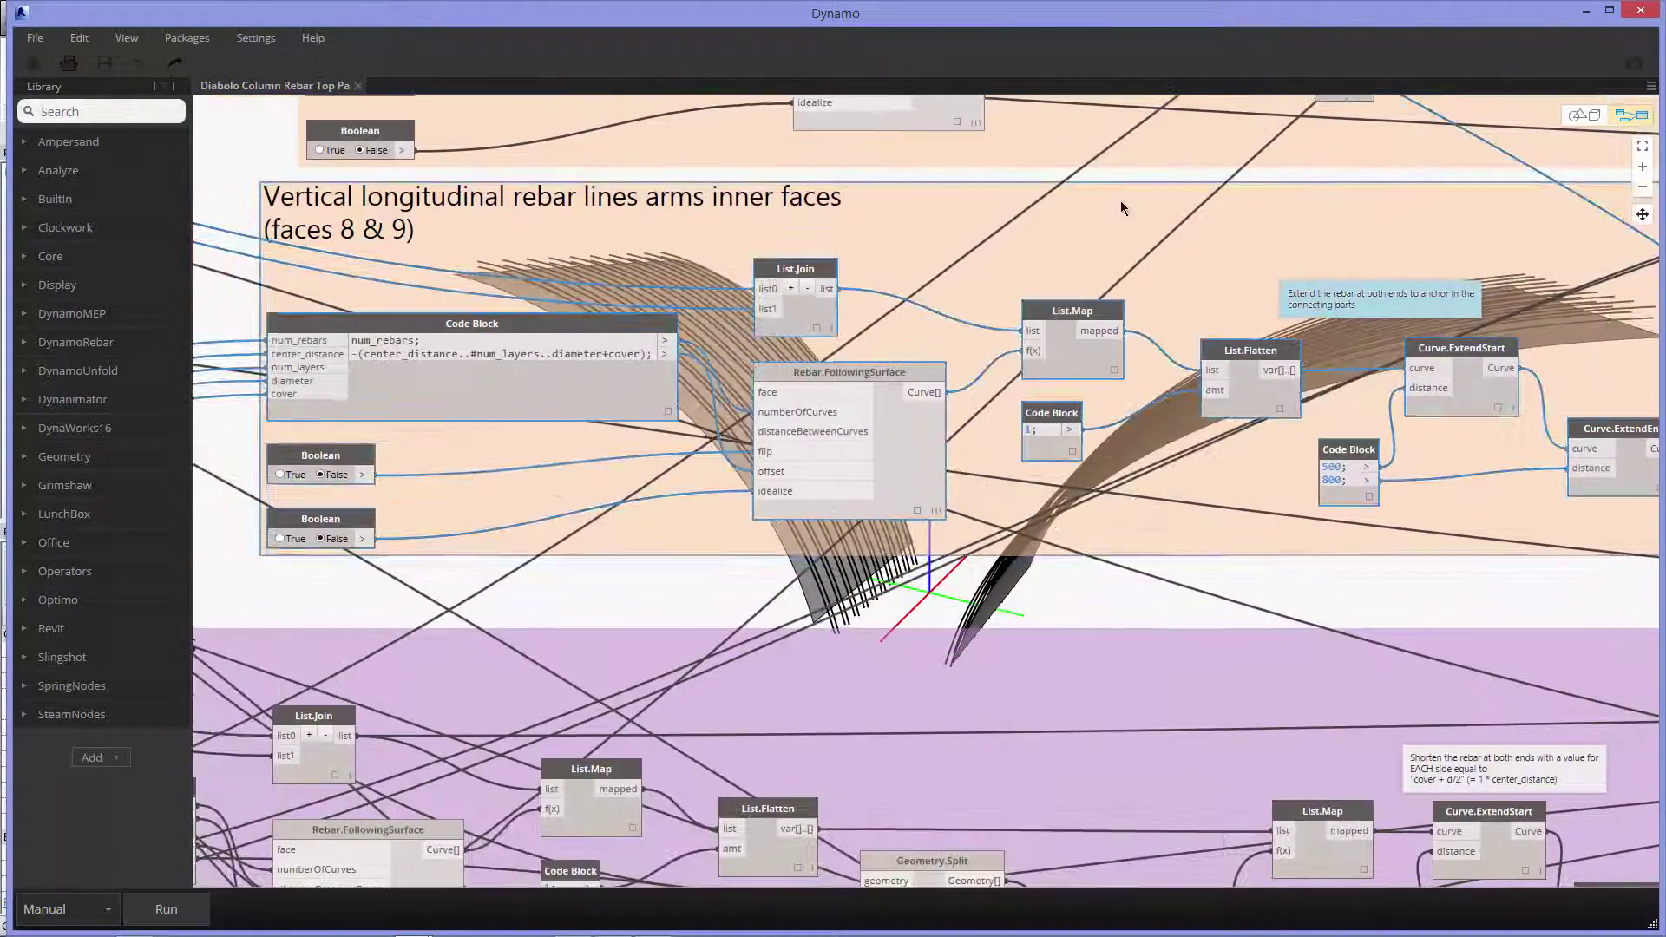
right_click(1098, 604)
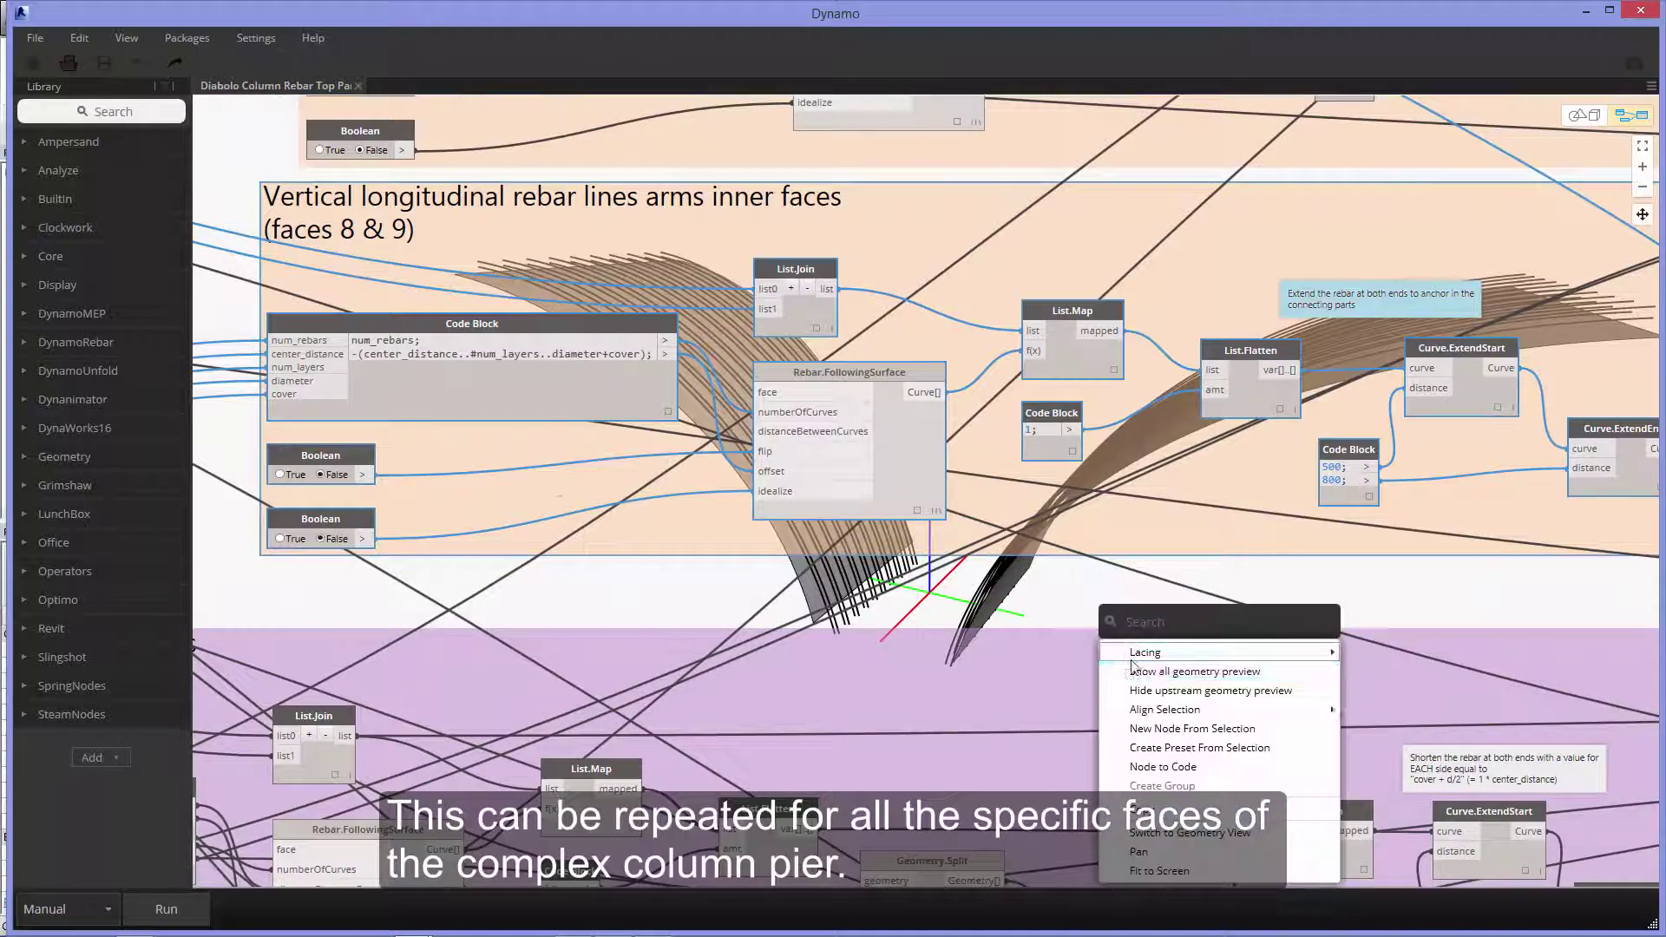
left_click(1157, 671)
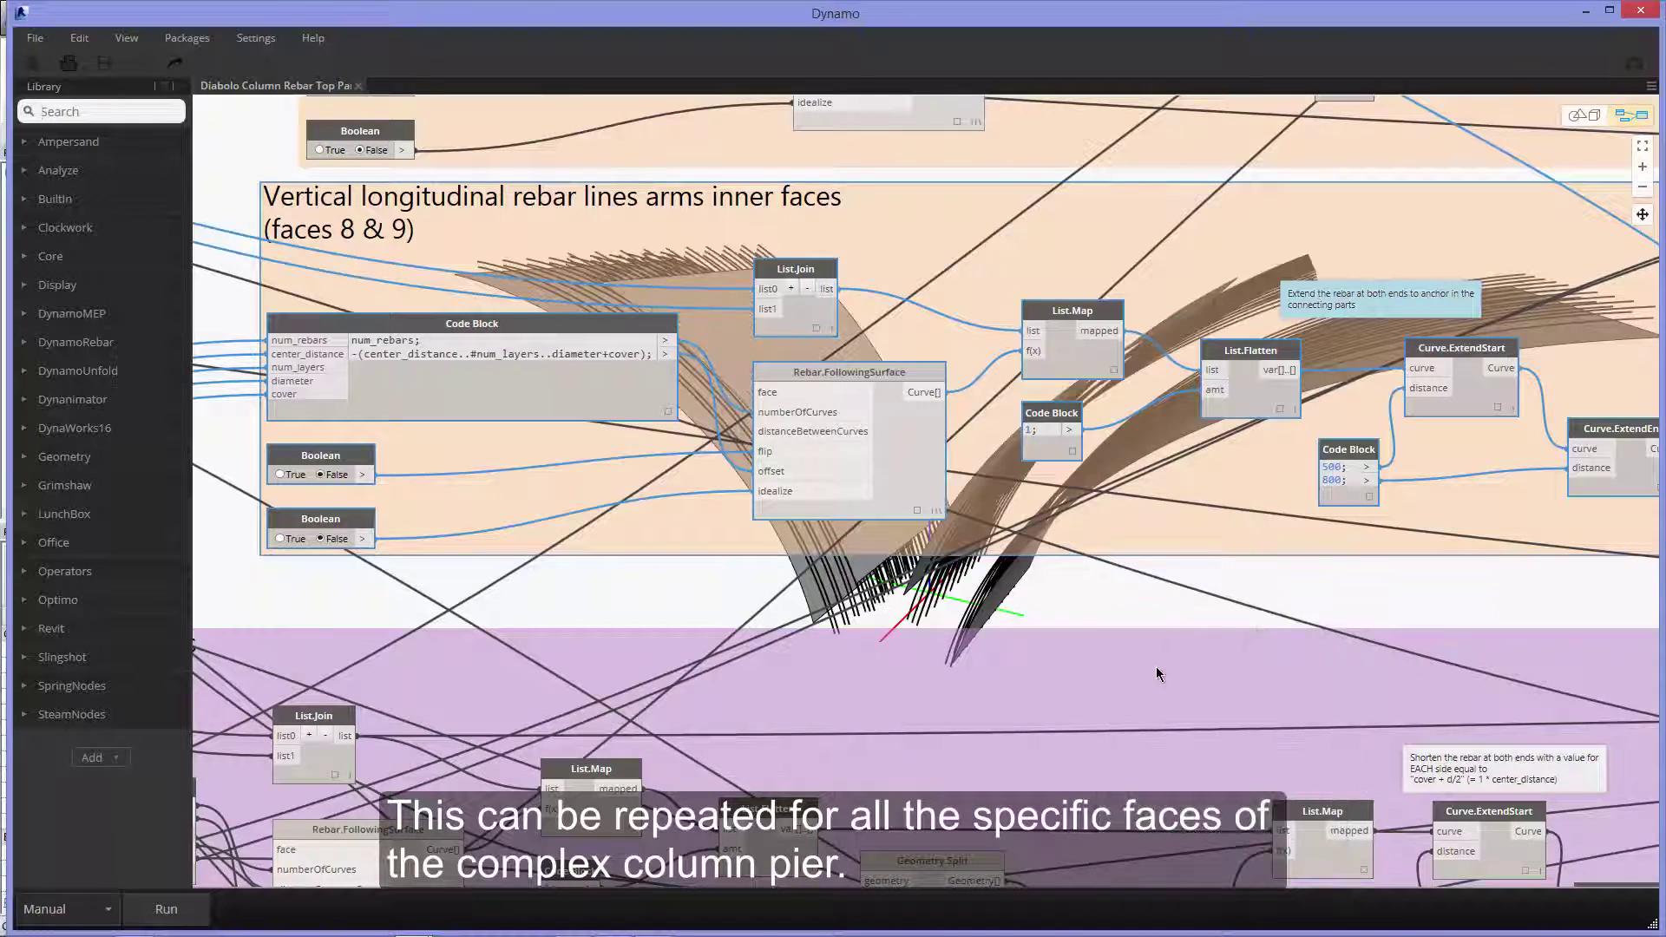
Step: Box-select the whole graph and show all geometry preview, revealing transversal bars and hairpins
scroll(1182, 585, "down", 2)
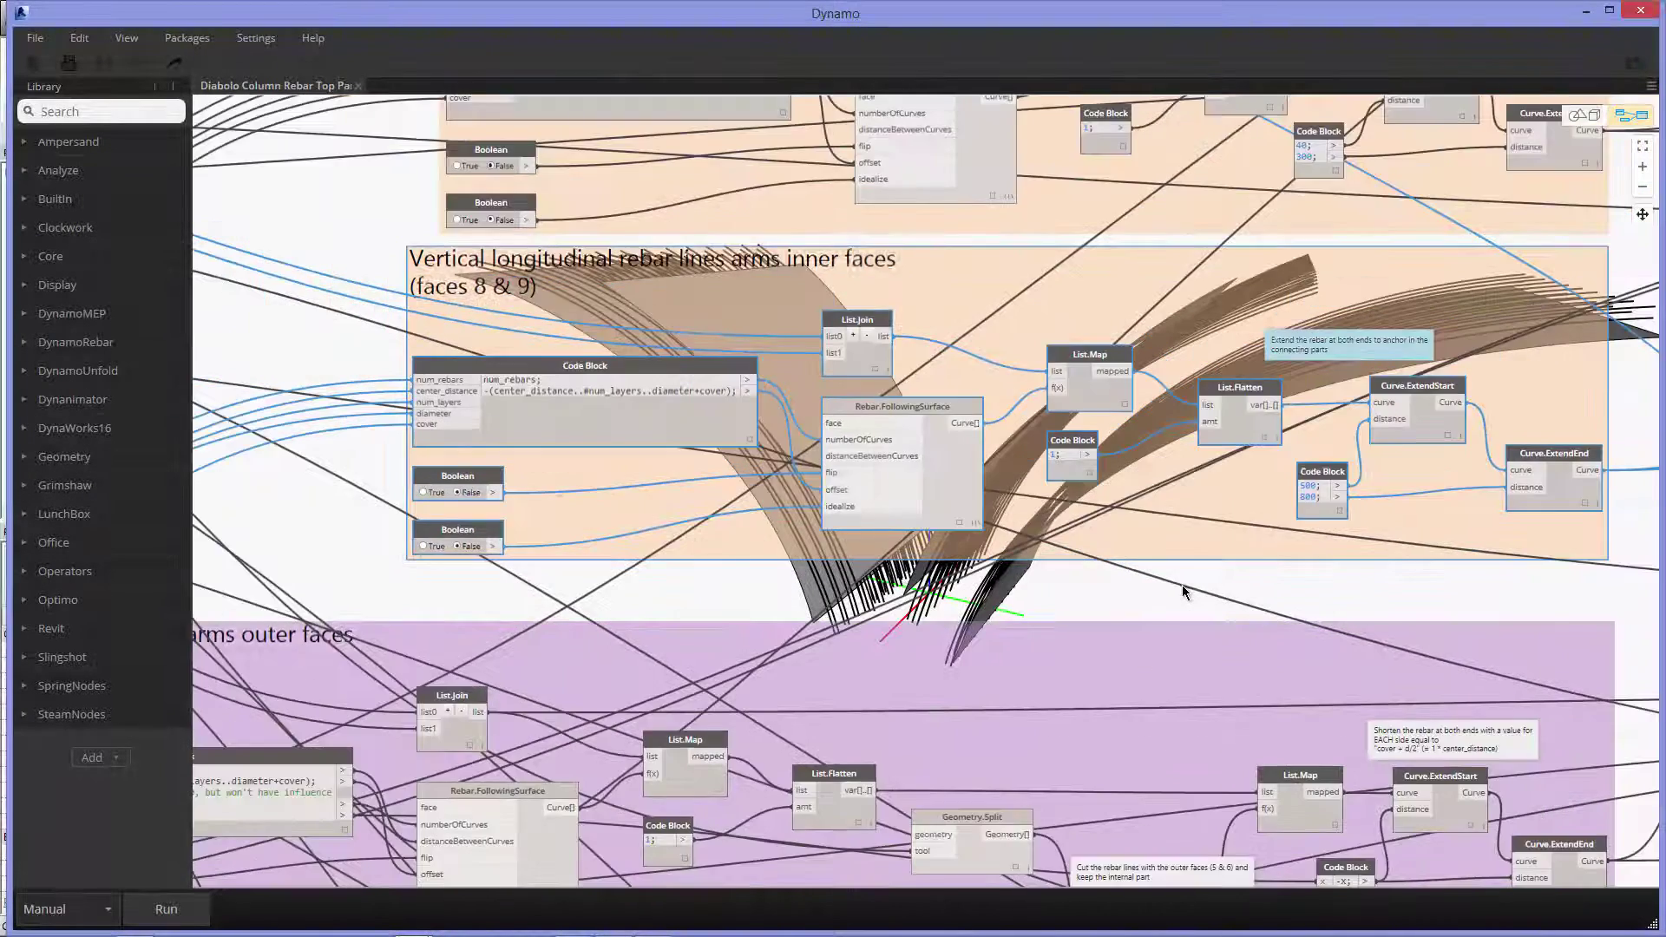
scroll(1182, 585, "down", 2)
scroll(1184, 590, "down", 2)
scroll(1184, 590, "down", 2)
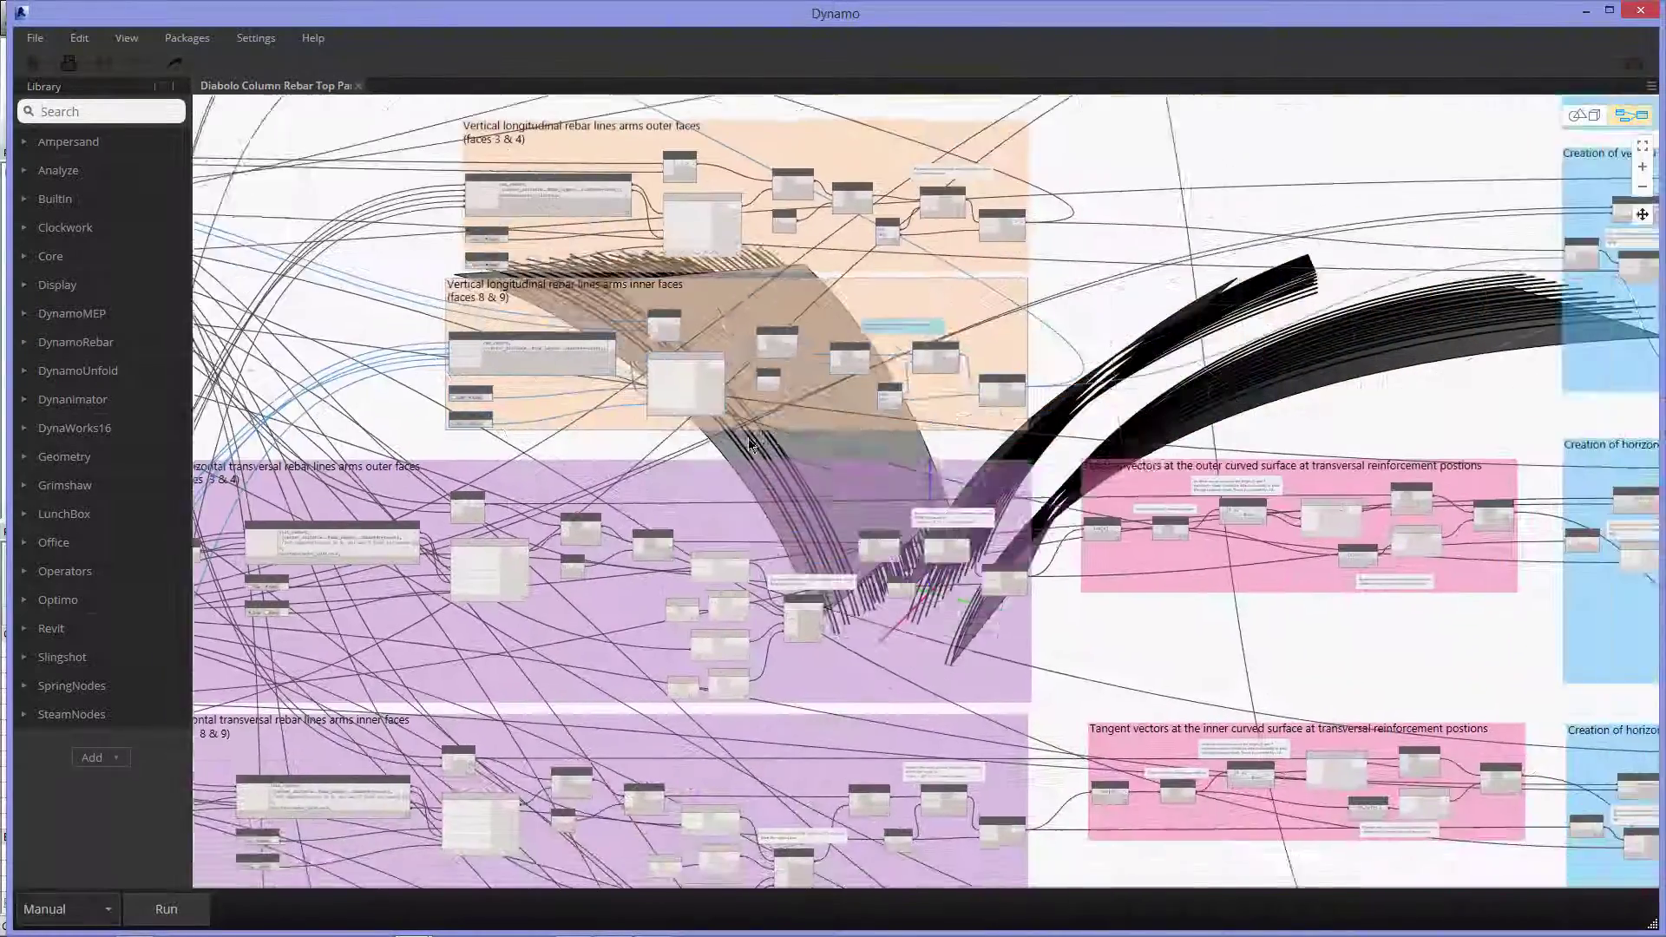
middle_click_drag(1065, 527, 469, 361)
scroll(868, 401, "down", 3)
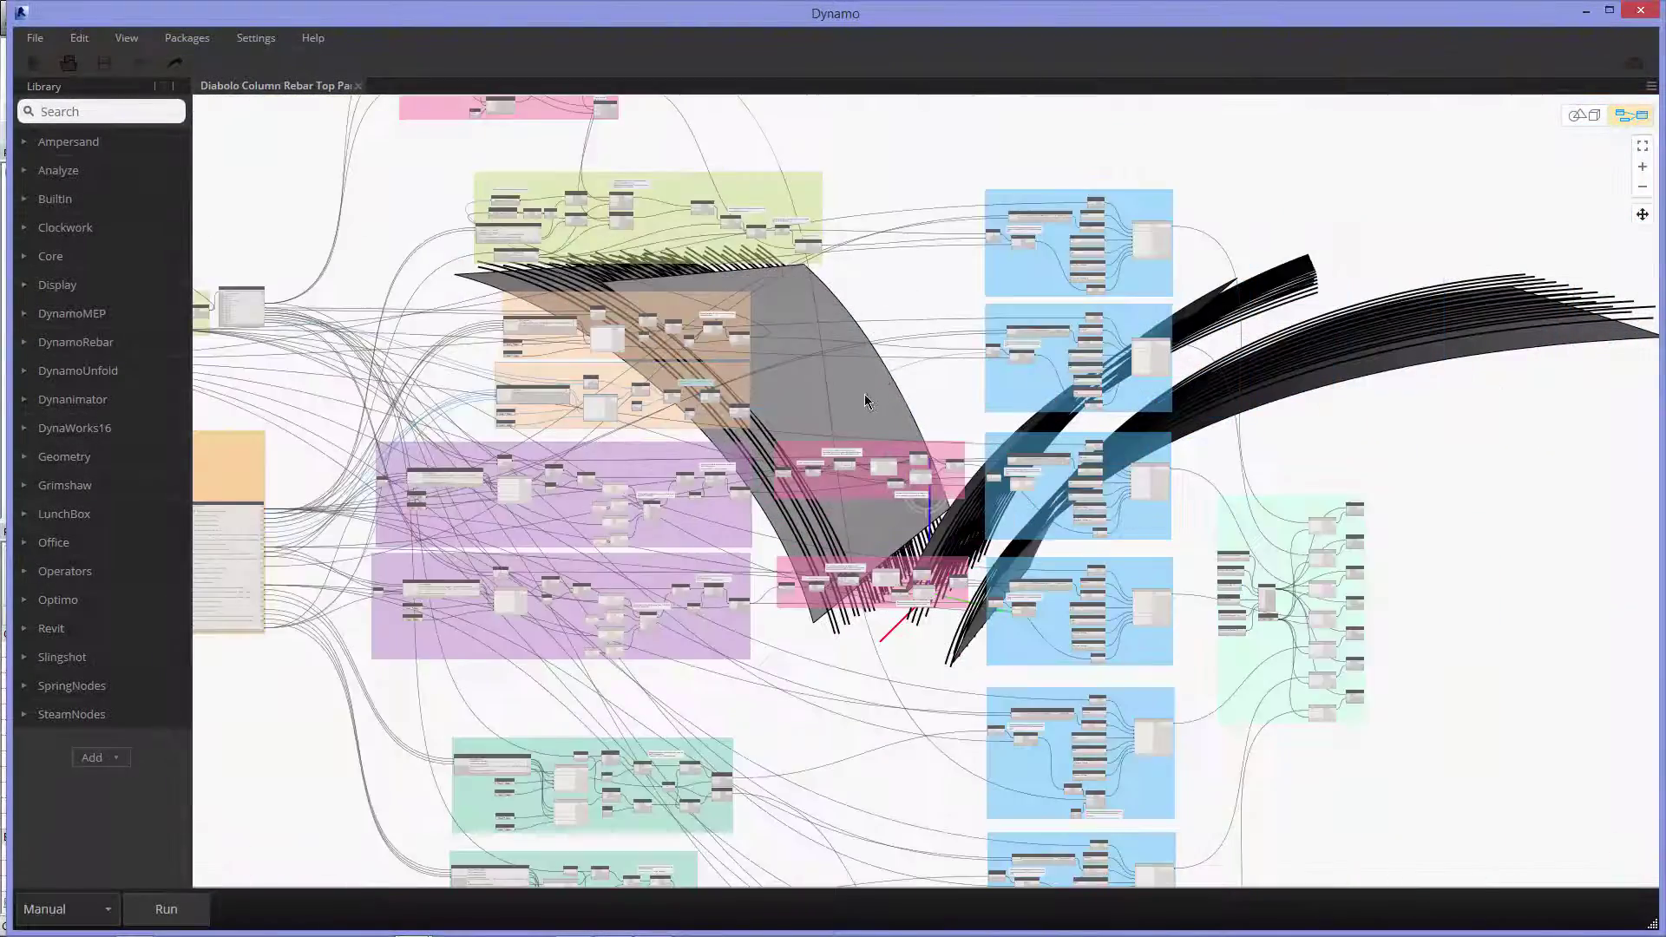
scroll(911, 329, "down", 2)
middle_click_drag(930, 298, 920, 217)
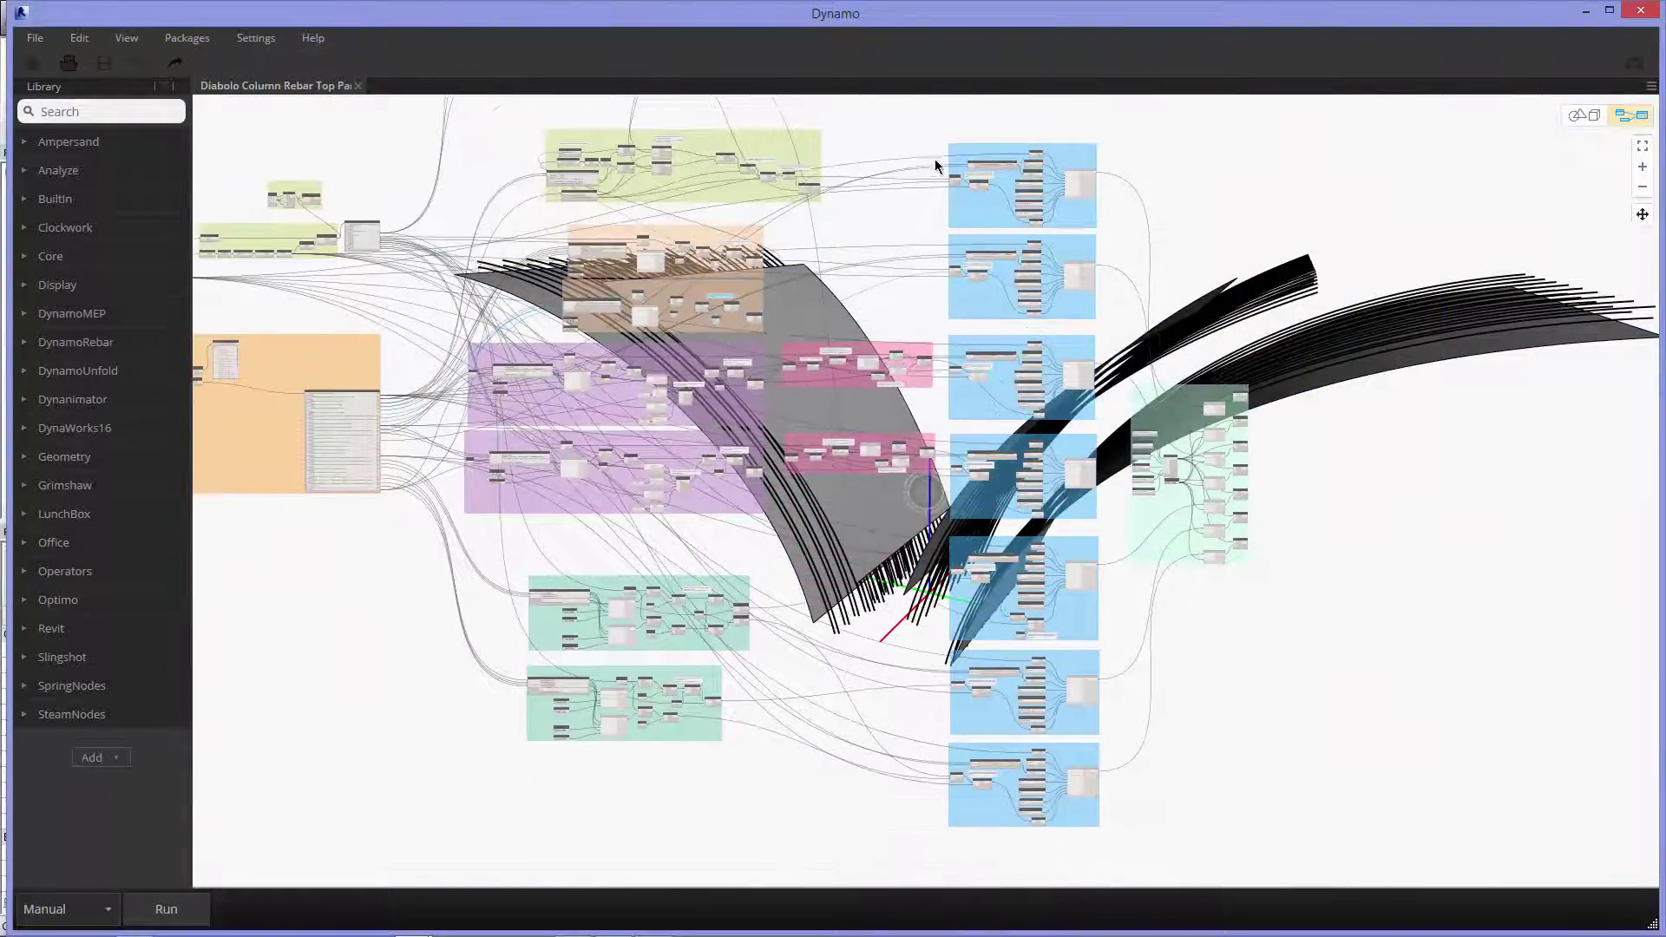
left_click_drag(914, 106, 967, 847)
right_click(1257, 743)
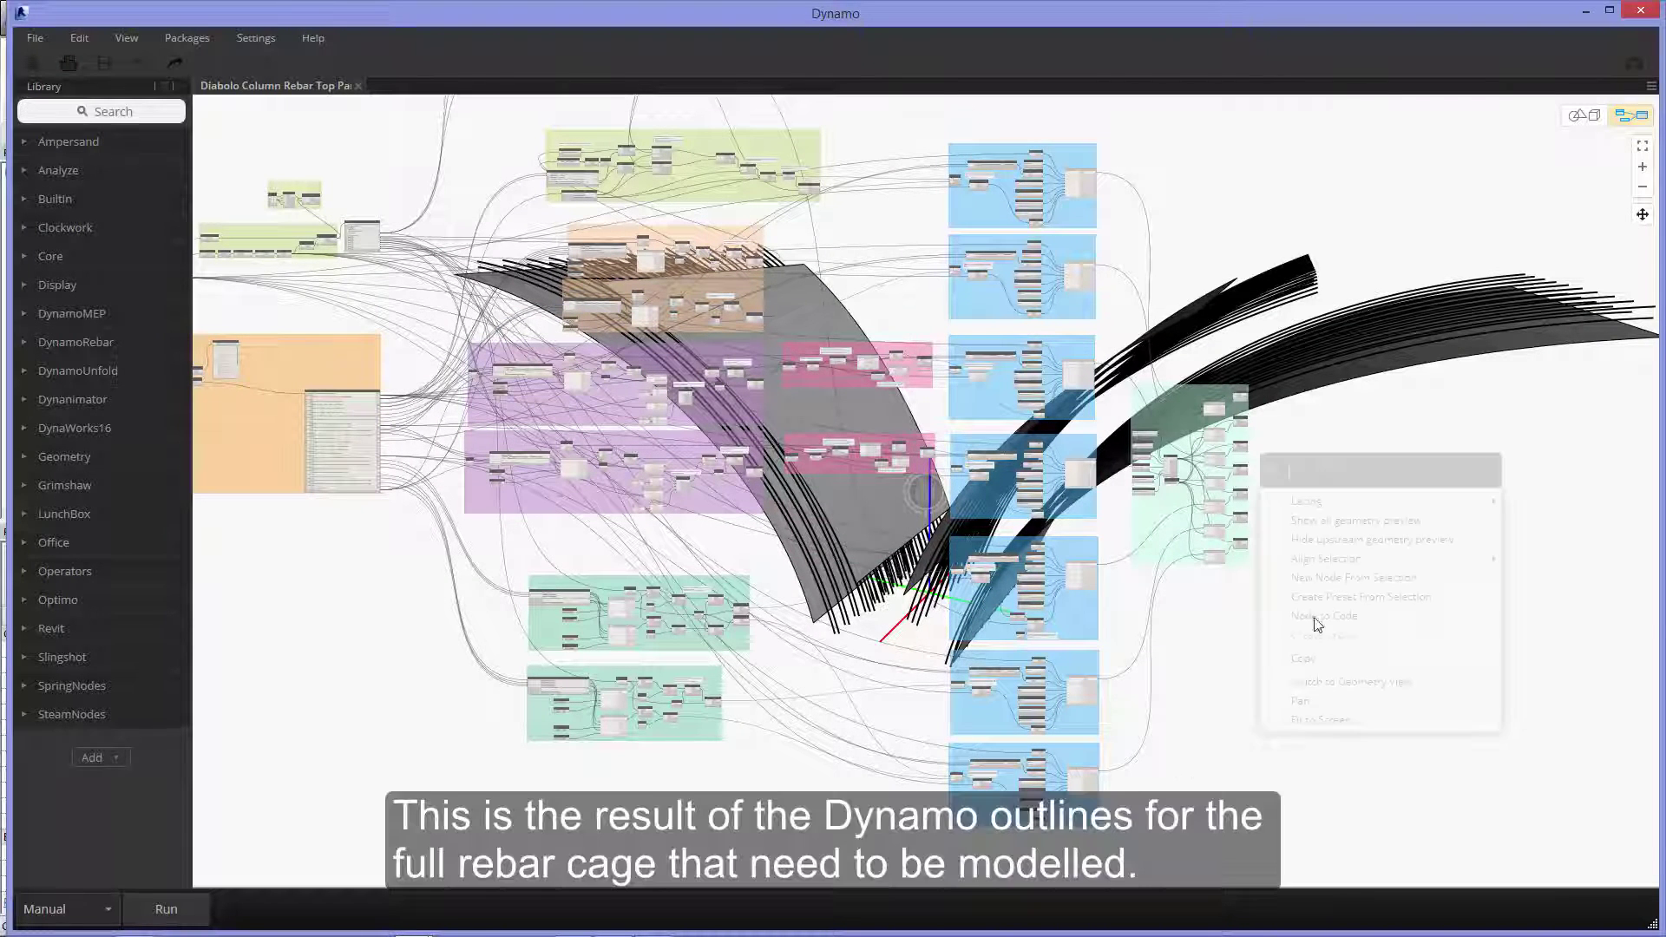
left_click(1336, 521)
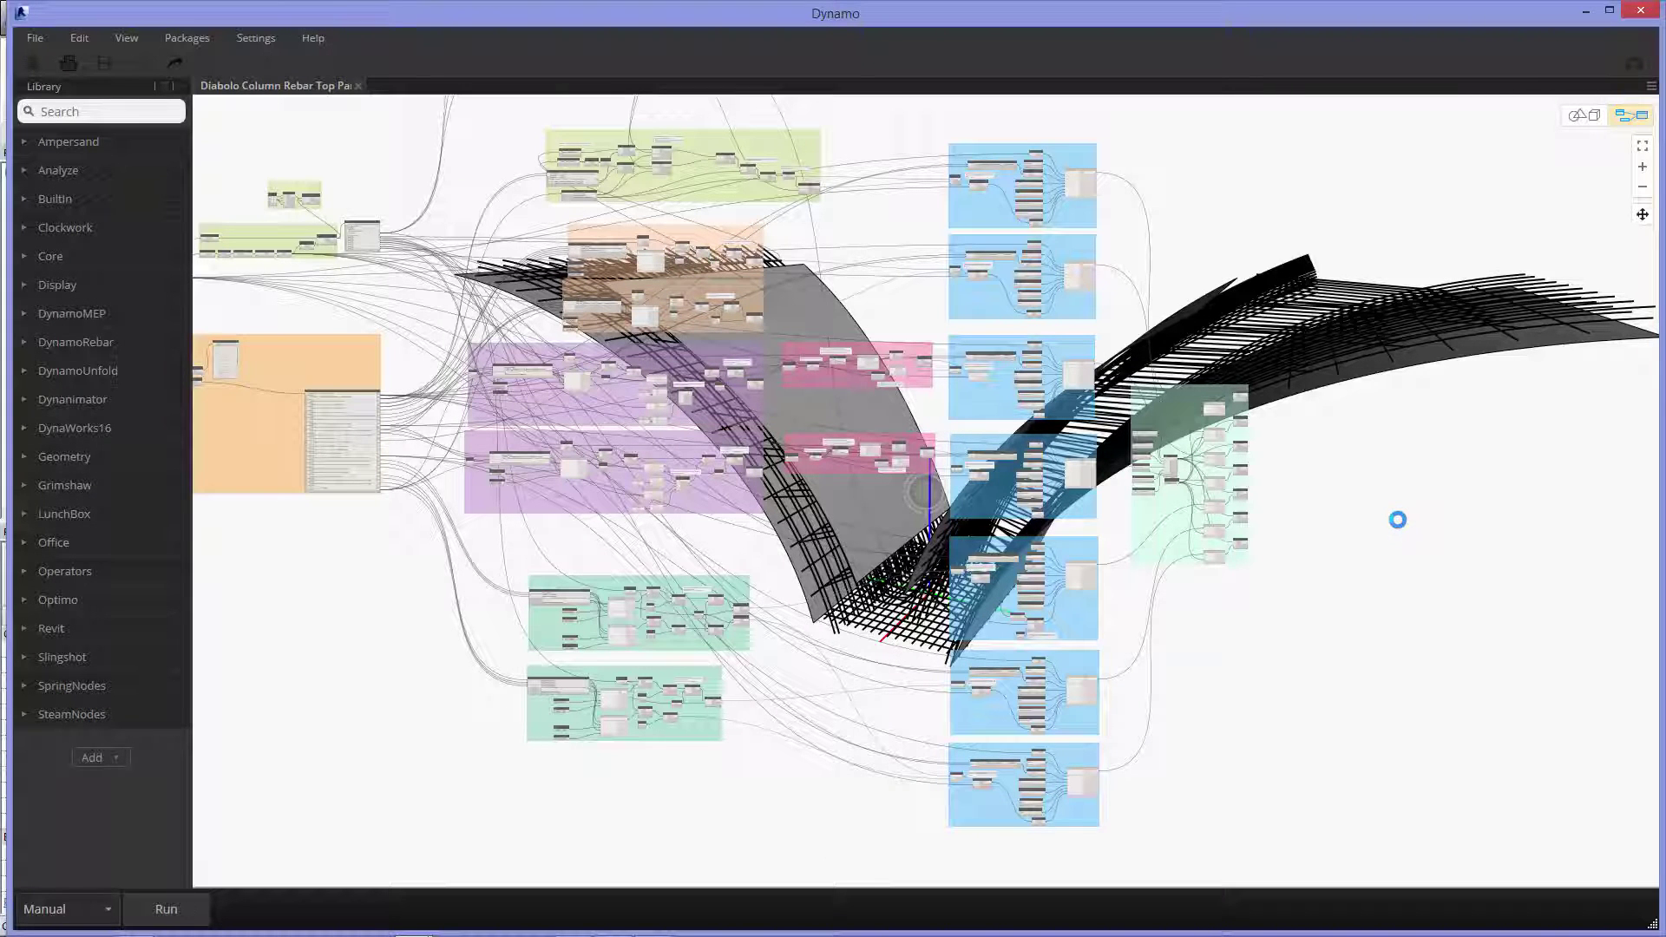
scroll(1030, 169, "up", 1)
scroll(977, 175, "up", 3)
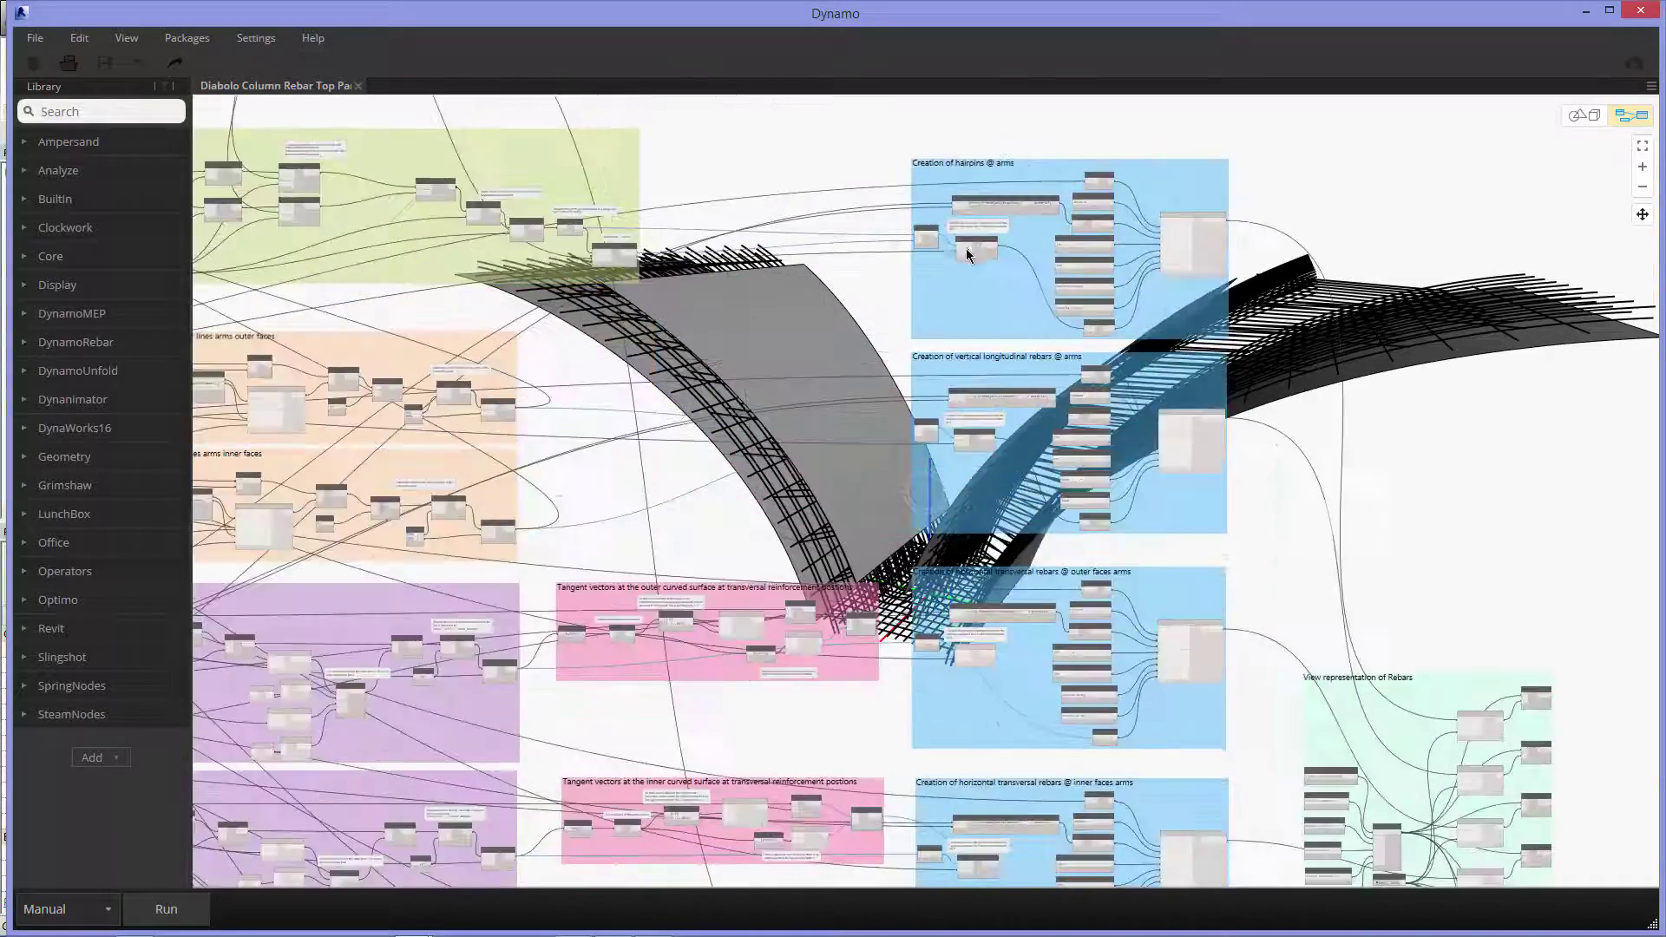
scroll(998, 261, "up", 2)
scroll(1007, 289, "up", 2)
Step: Wire Geometry.Translate's output into RebarContainer.ByCurve's curves input in the hairpins group
mouse_move(944, 376)
middle_mouse_down()
mouse_move(710, 524)
mouse_move(484, 550)
mouse_move(484, 230)
middle_mouse_up()
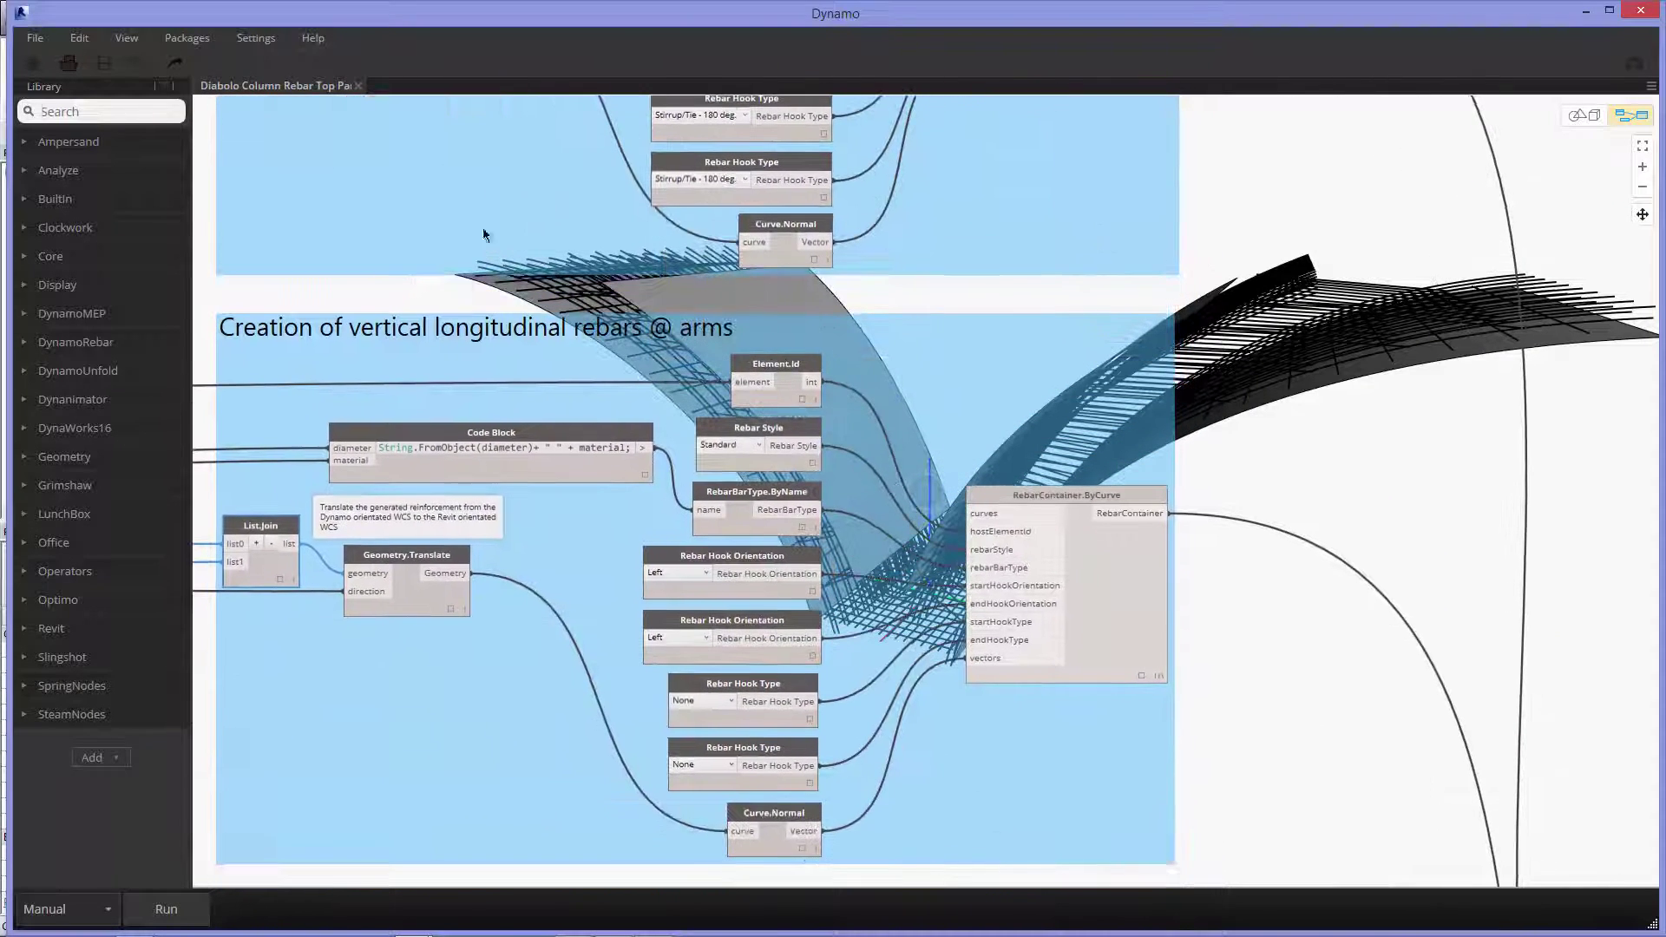
left_click(450, 574)
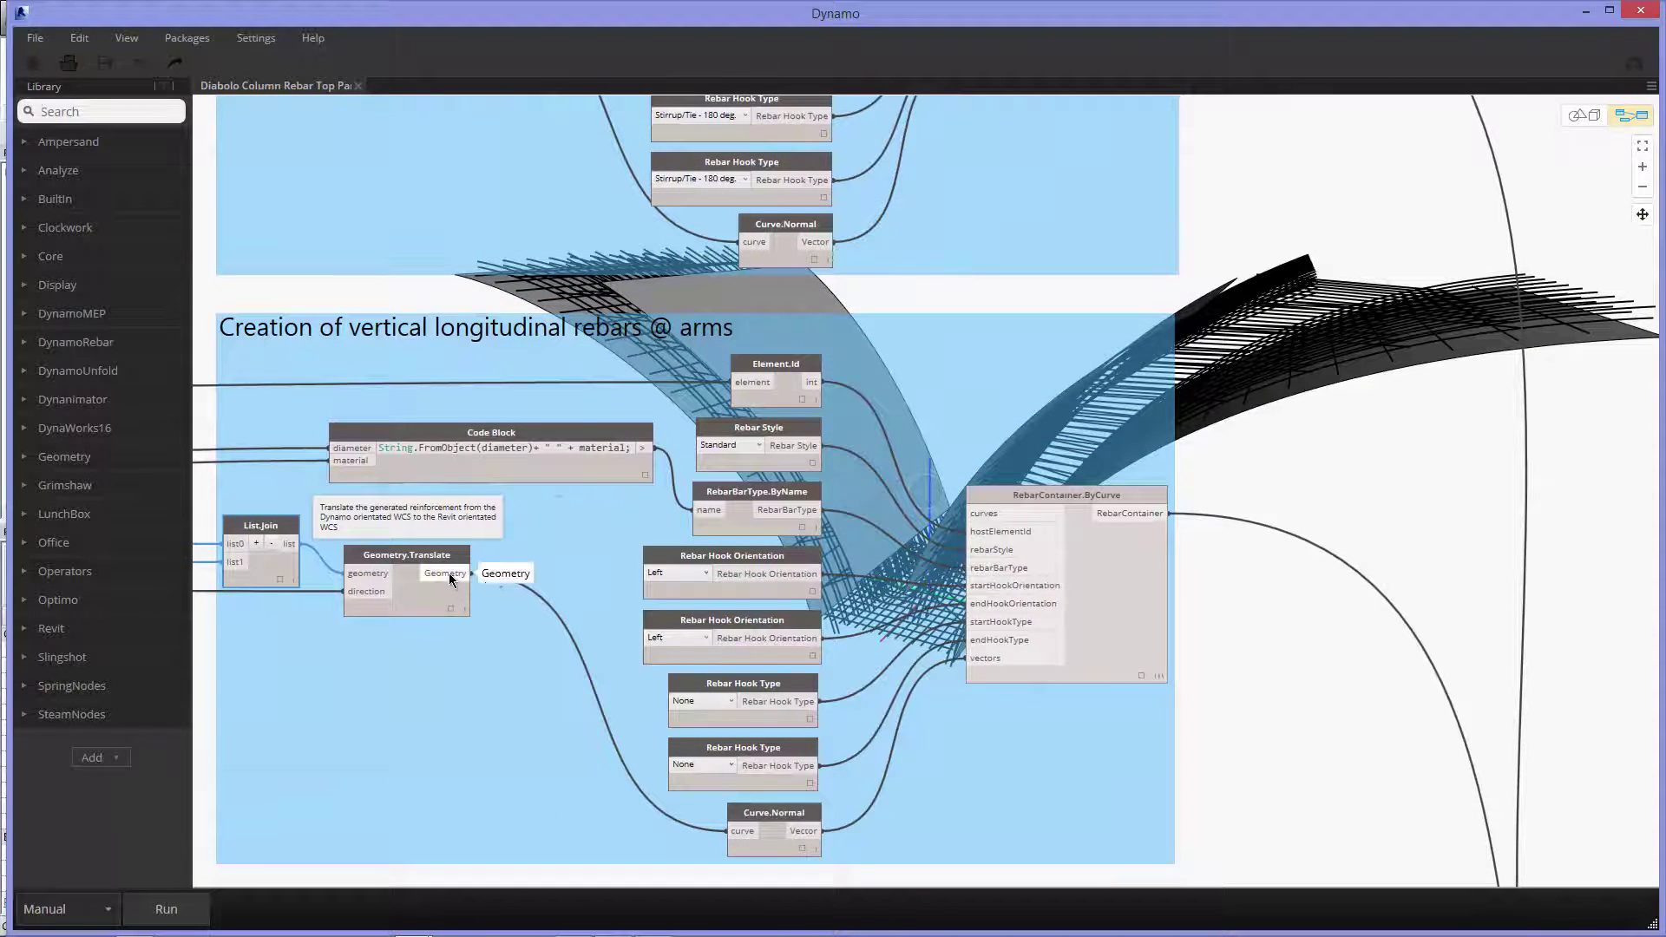
left_click(991, 513)
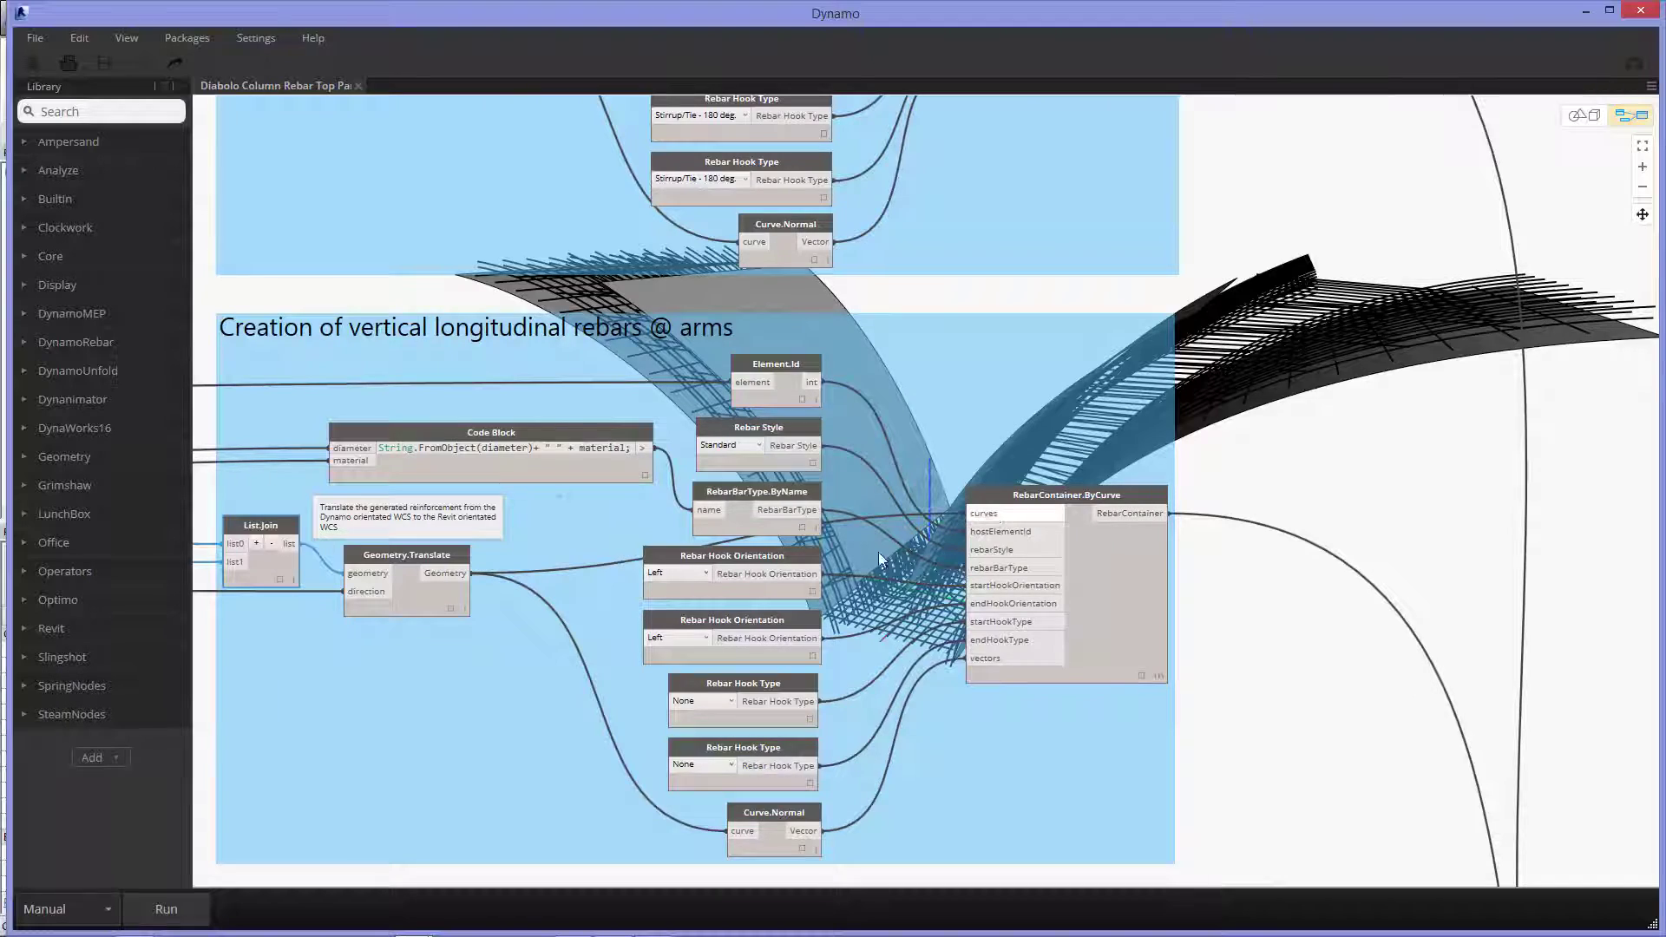
Step: Make the same Translate-to-RebarContainer.ByCurve connection for horizontal transversal rebars, then place Dynamo beside Revit
middle_click_drag(518, 795, 531, 156)
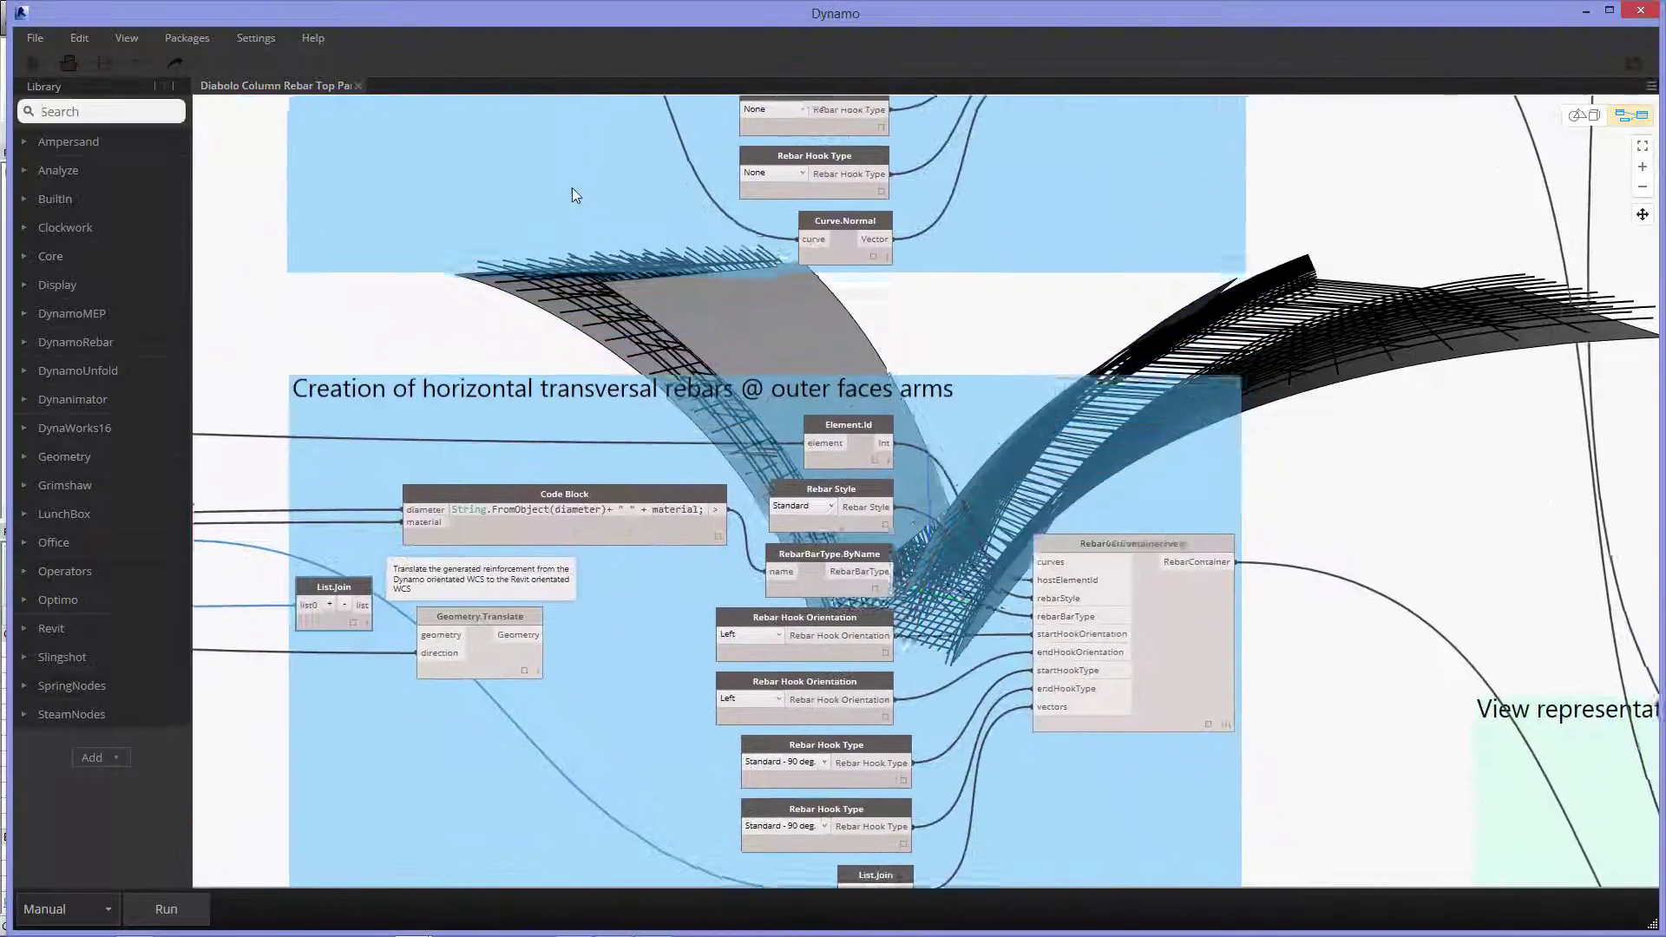
left_click(483, 576)
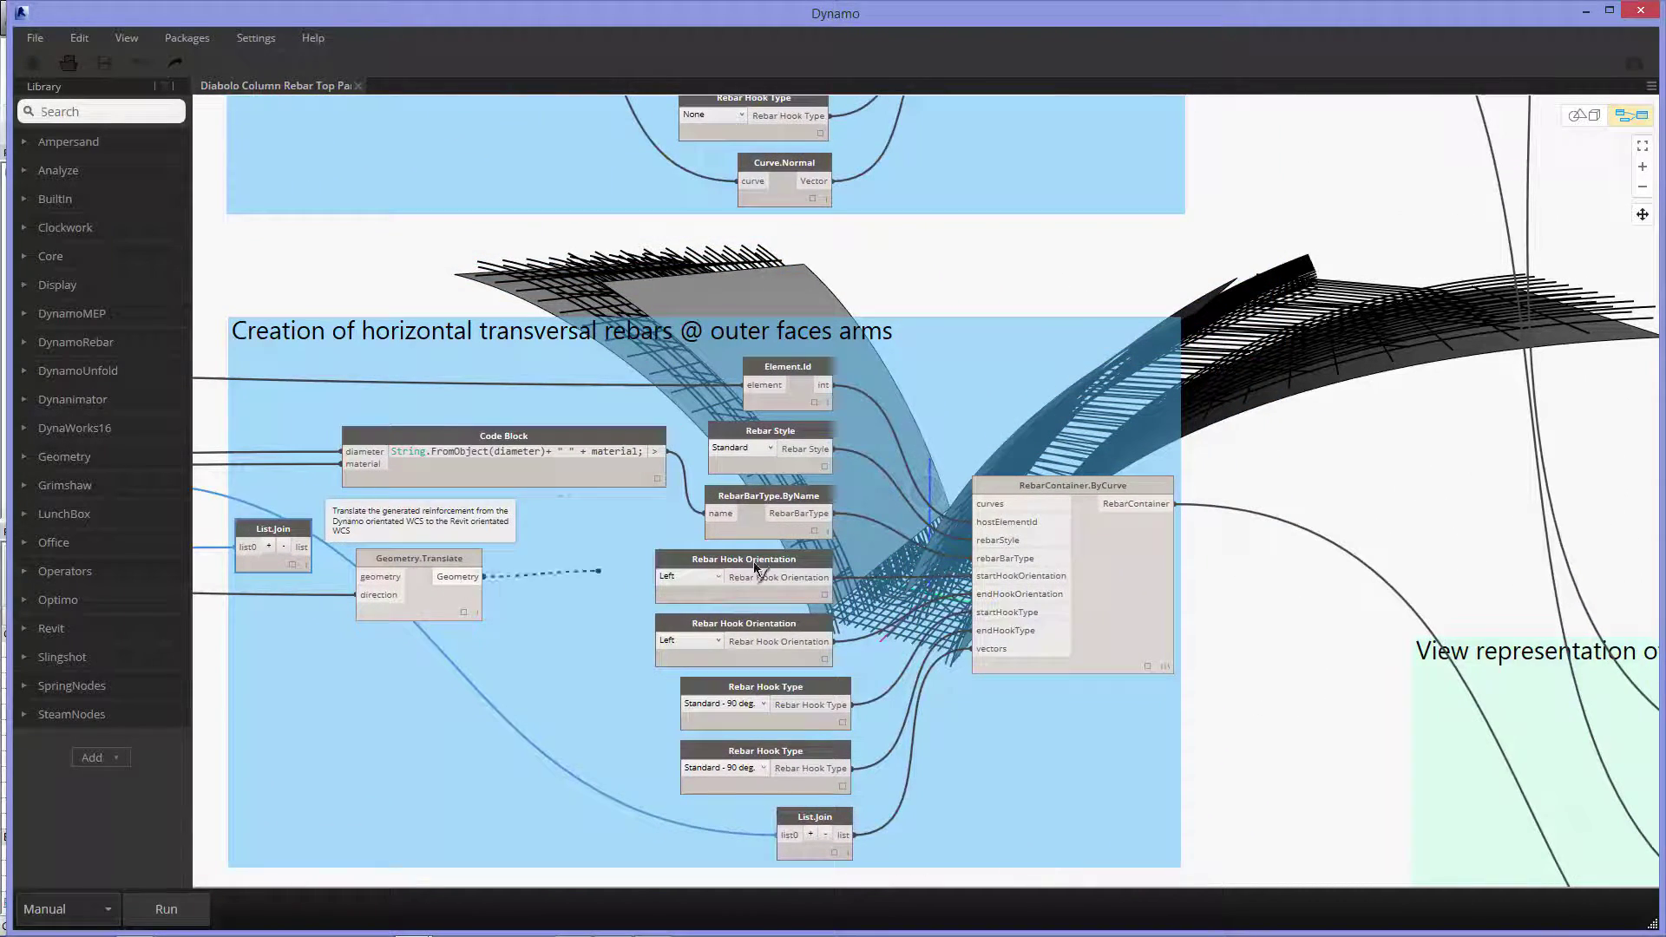
left_click(1002, 506)
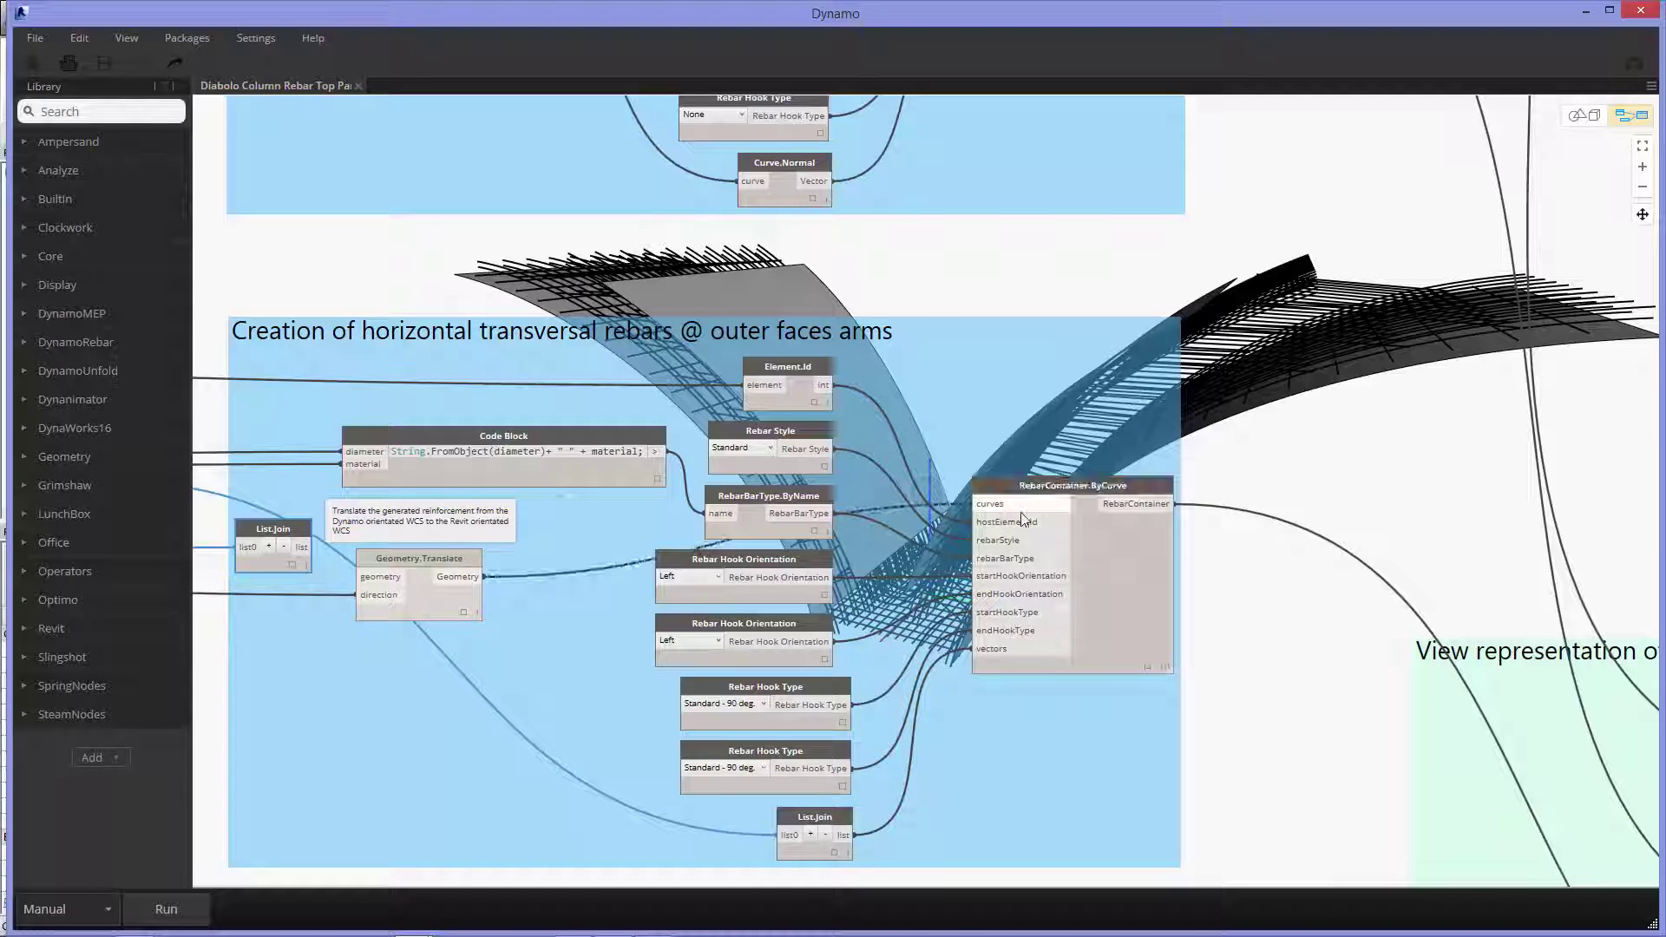
left_click(1236, 582)
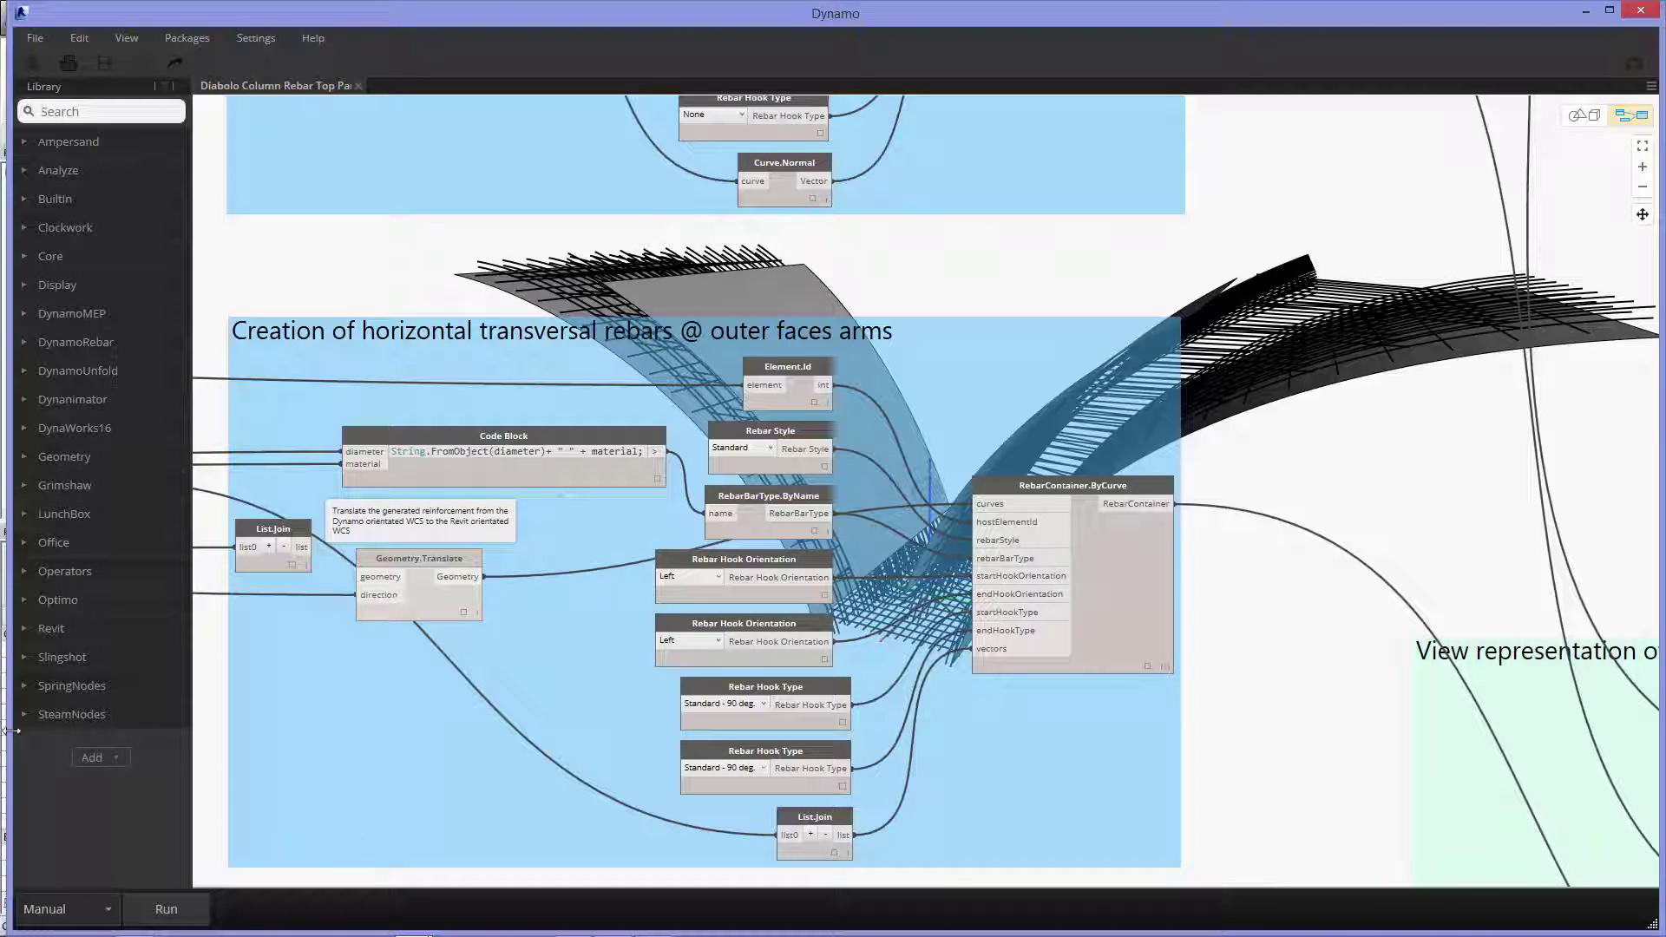
left_click_drag(12, 730, 1061, 718)
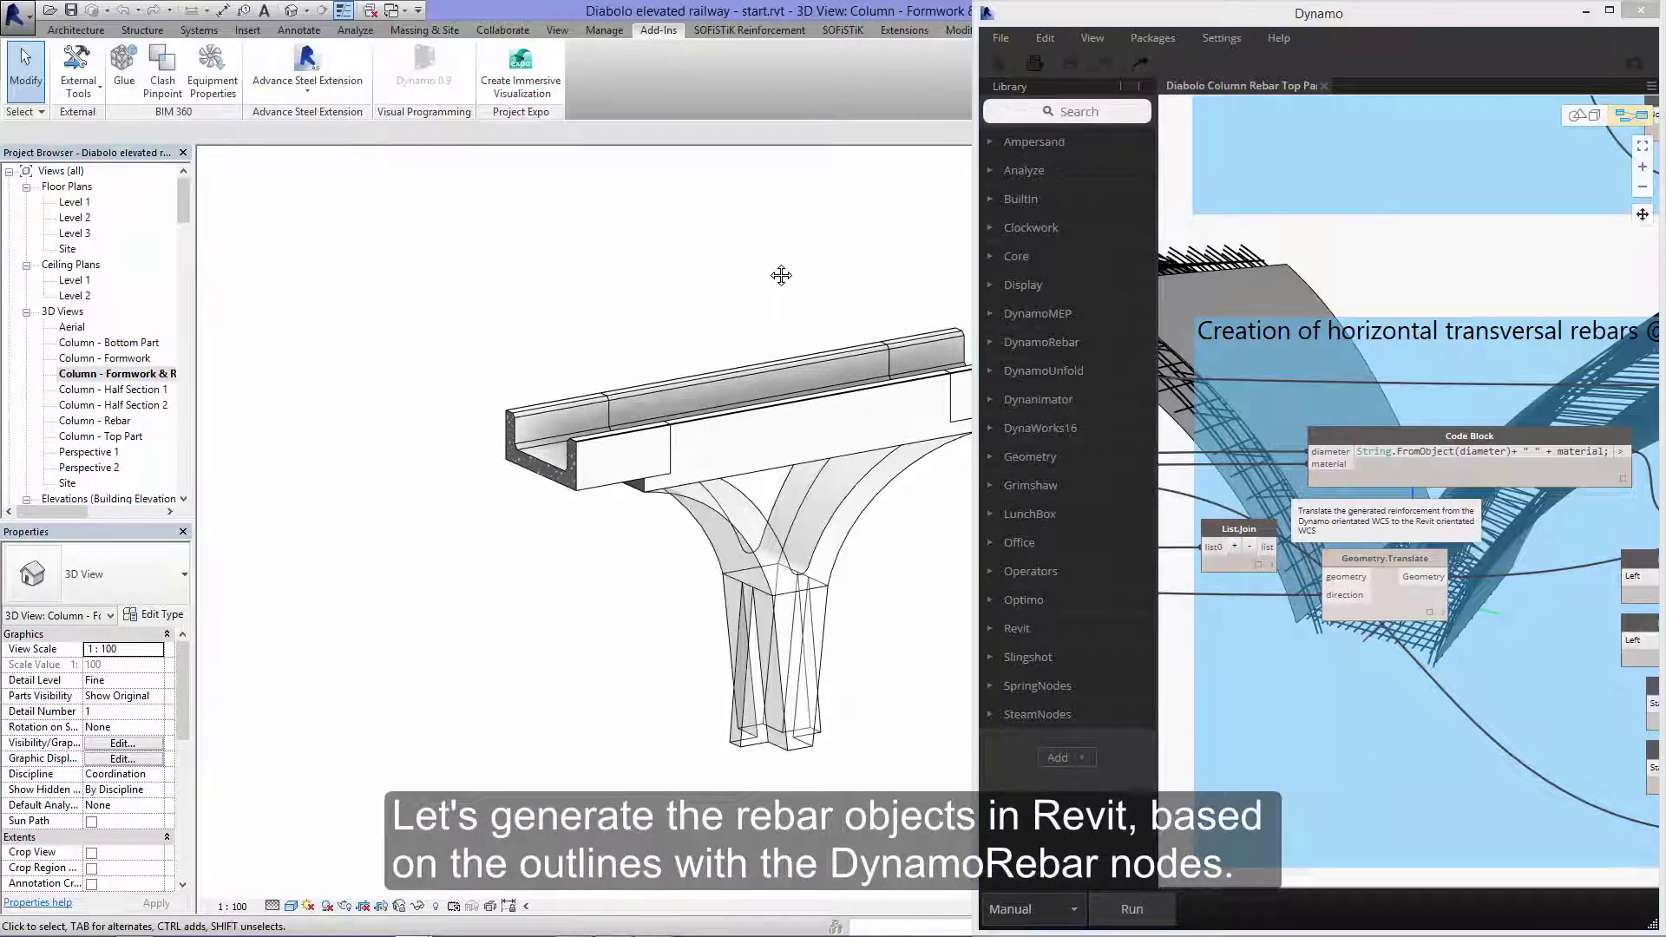
Step: Run the Dynamo graph and zoom in on the new green rebars in the pier's arms
middle_click_drag(781, 278, 602, 263)
left_click(1133, 910)
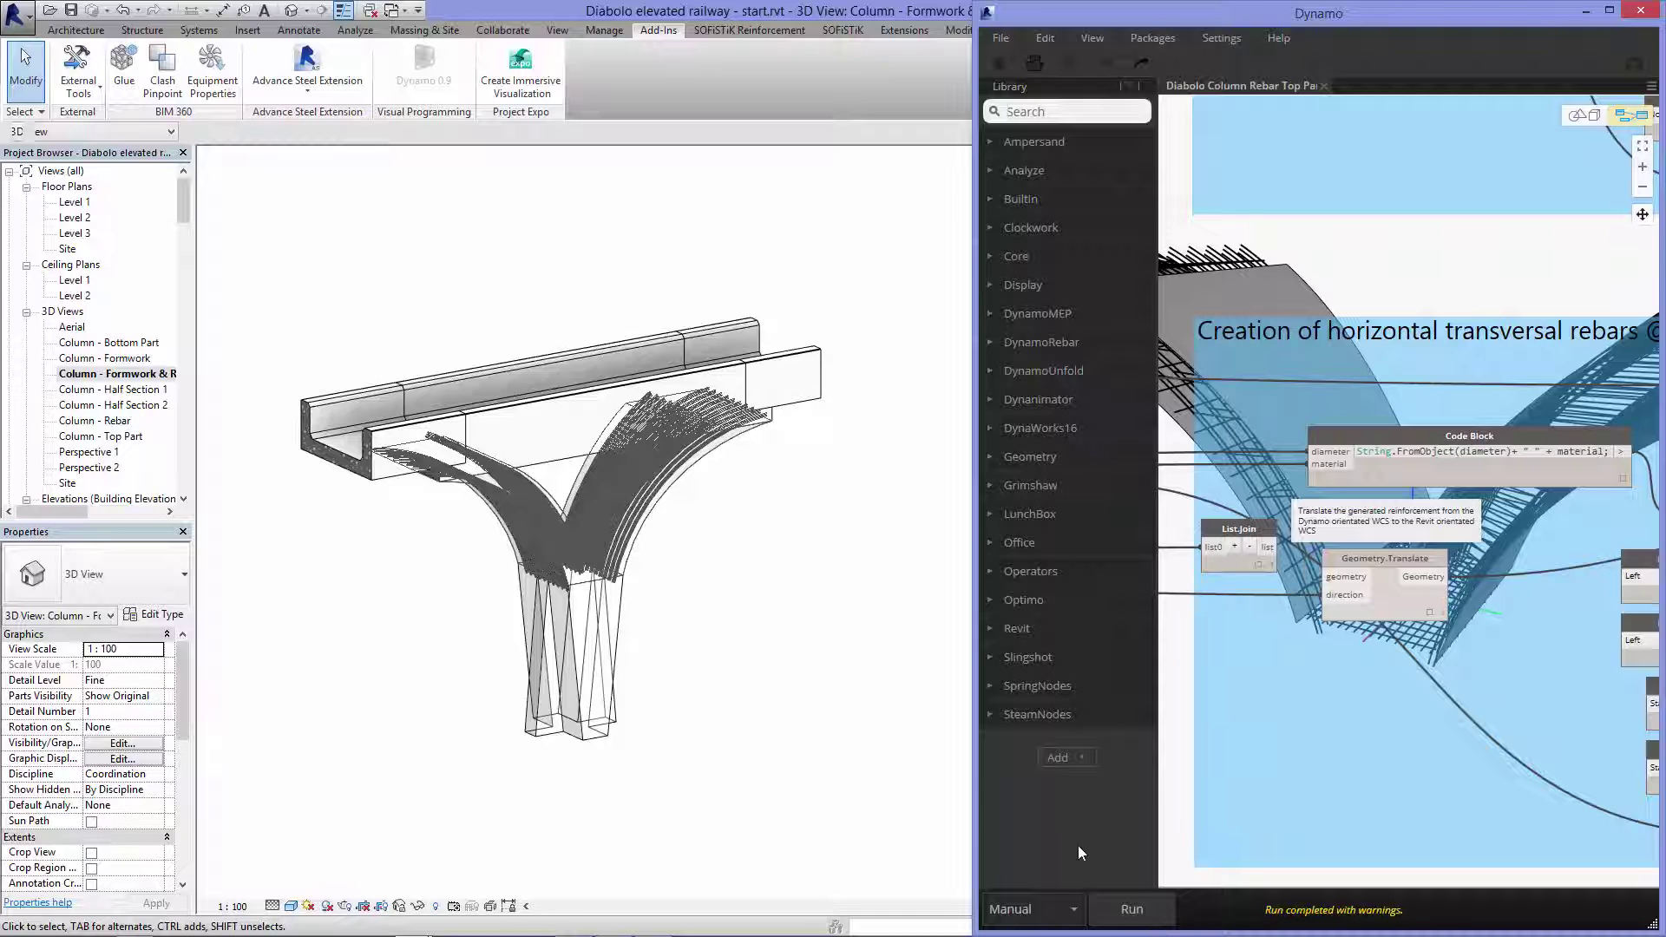
scroll(656, 524, "up", 3)
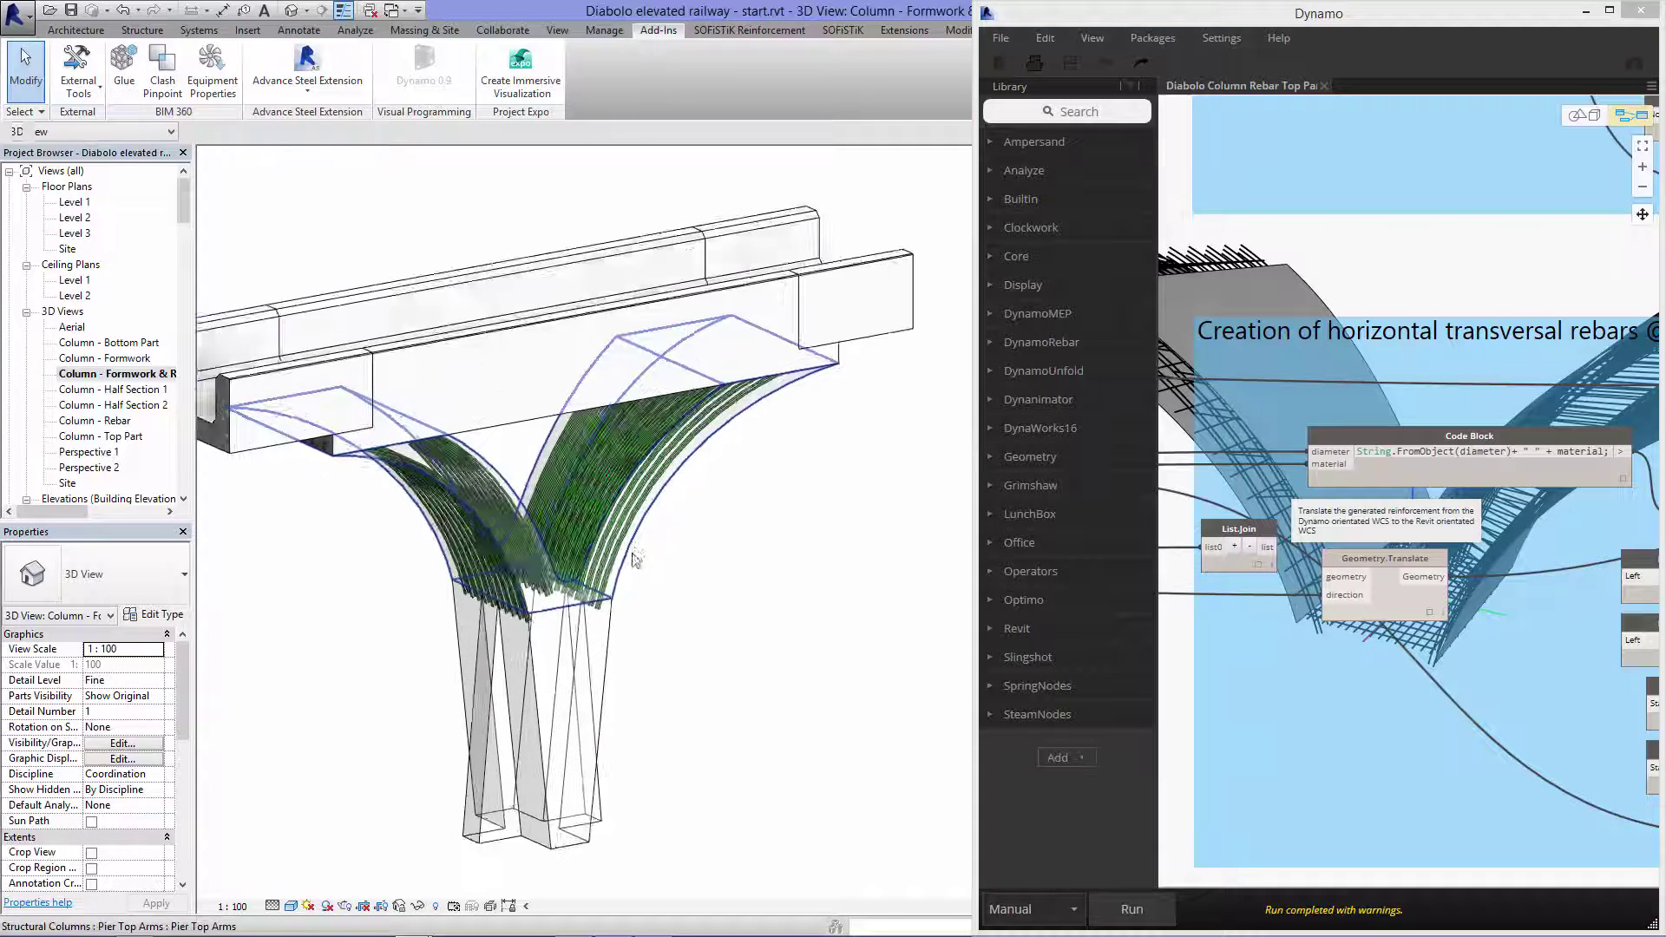
scroll(621, 592, "up", 3)
scroll(611, 617, "up", 2)
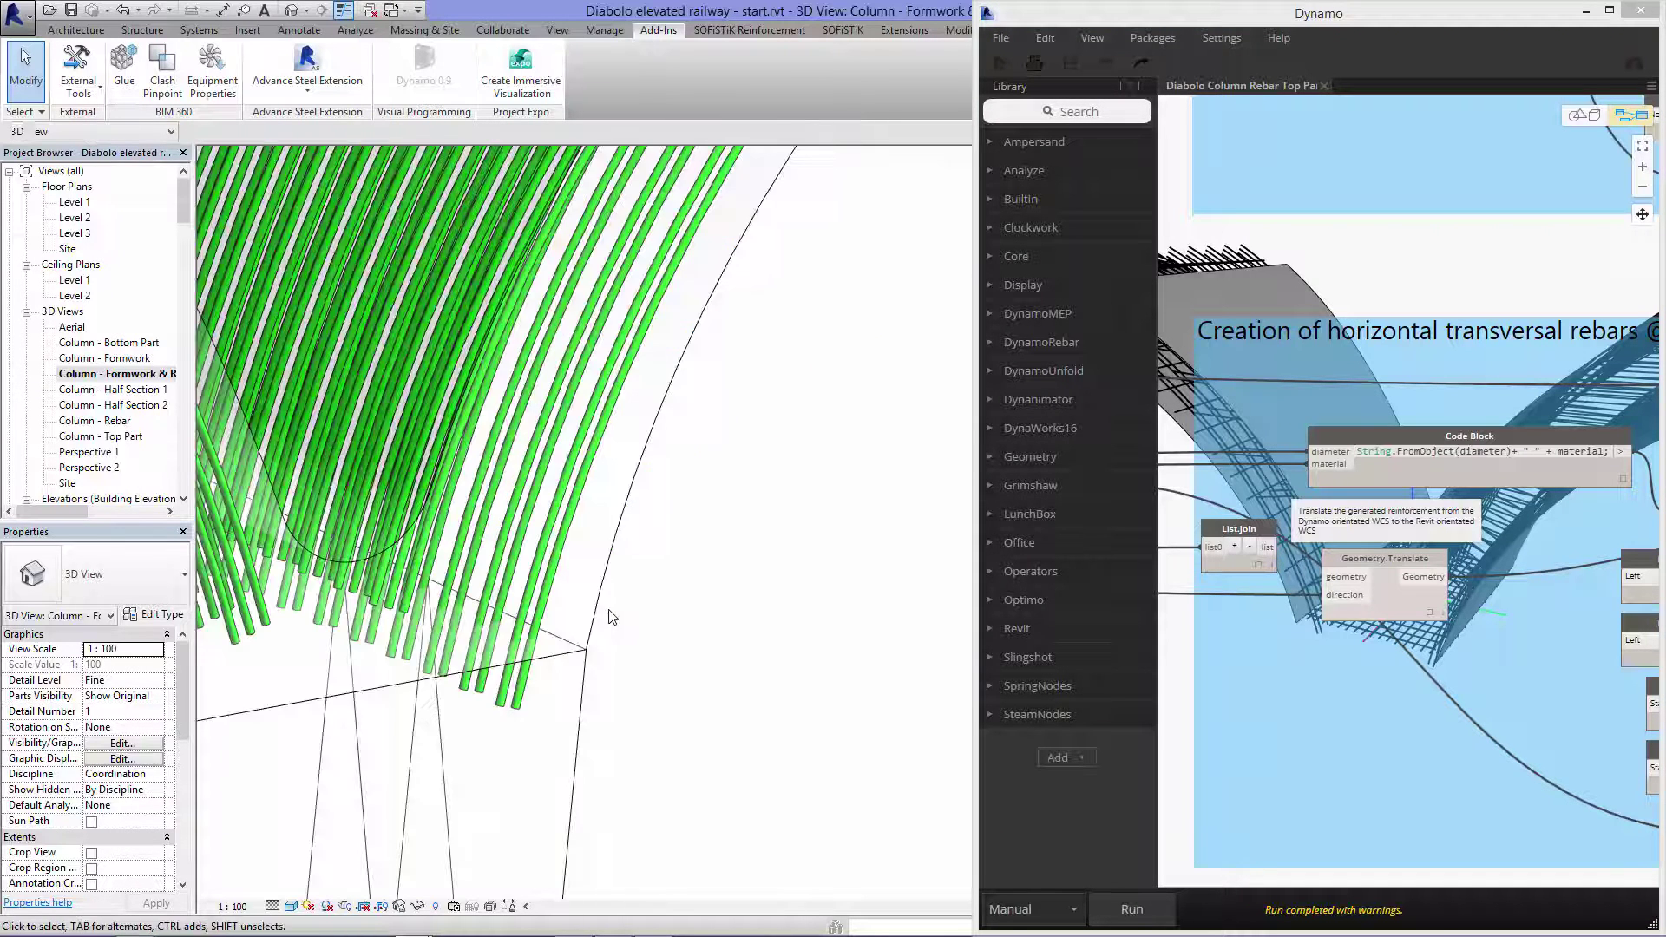
scroll(612, 614, "up", 2)
scroll(625, 599, "up", 2)
middle_click_drag(643, 577, 848, 599)
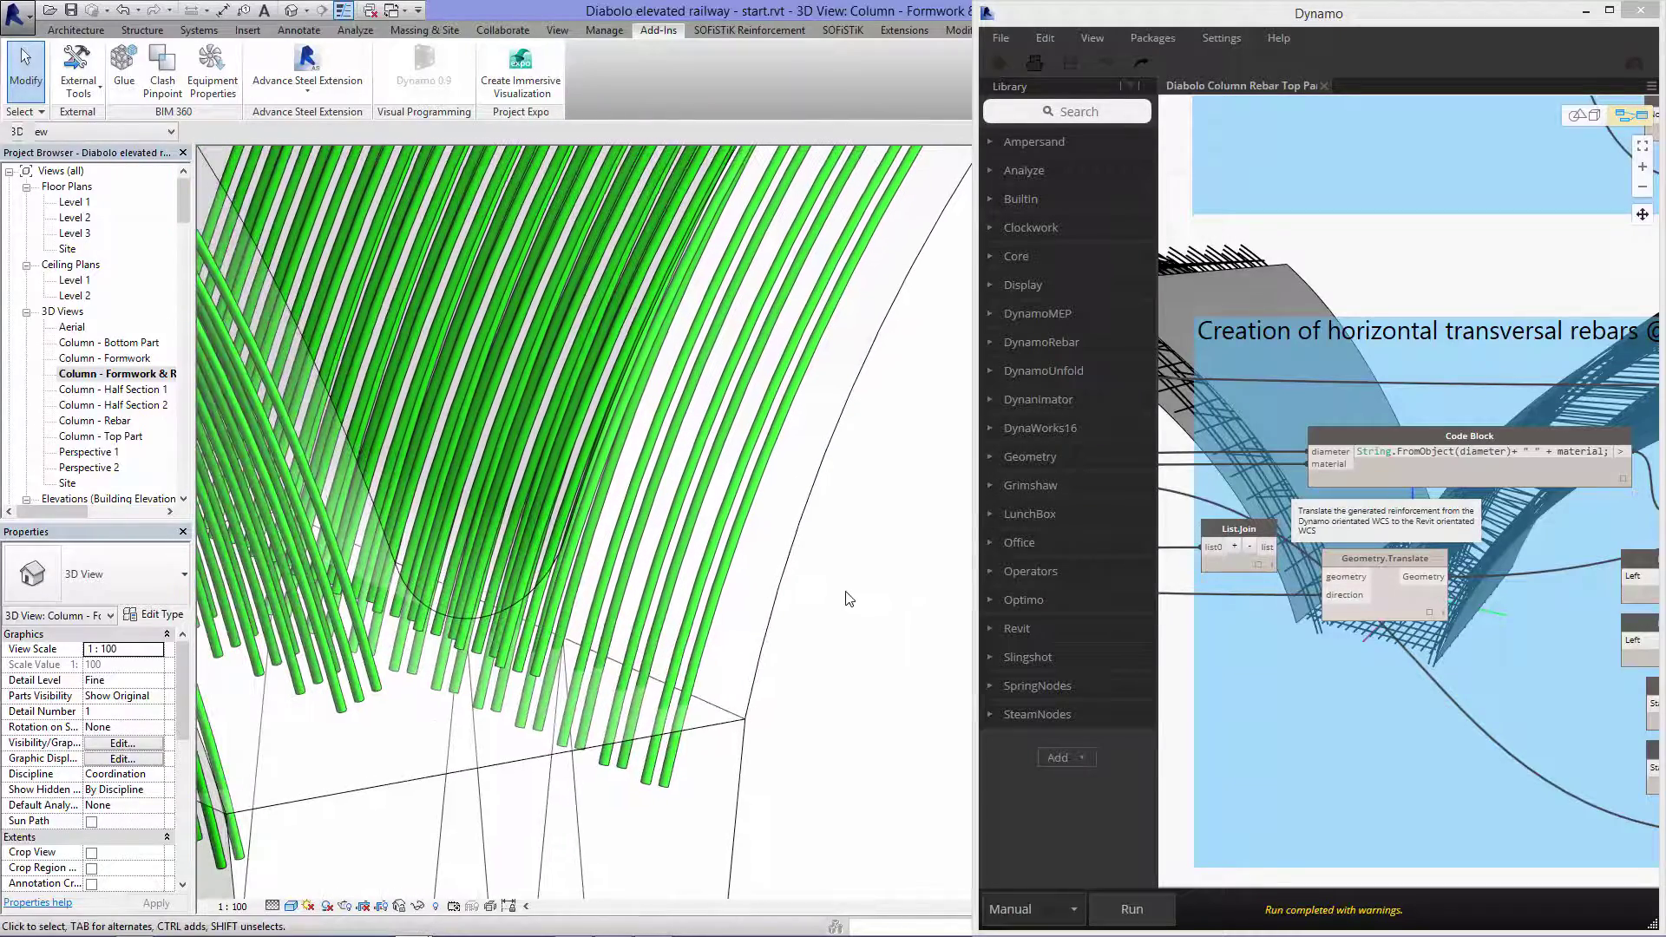
Step: Select a Structural Rebar Container to check its Properties, such as quantity 10, then deselect it
left_click(768, 479)
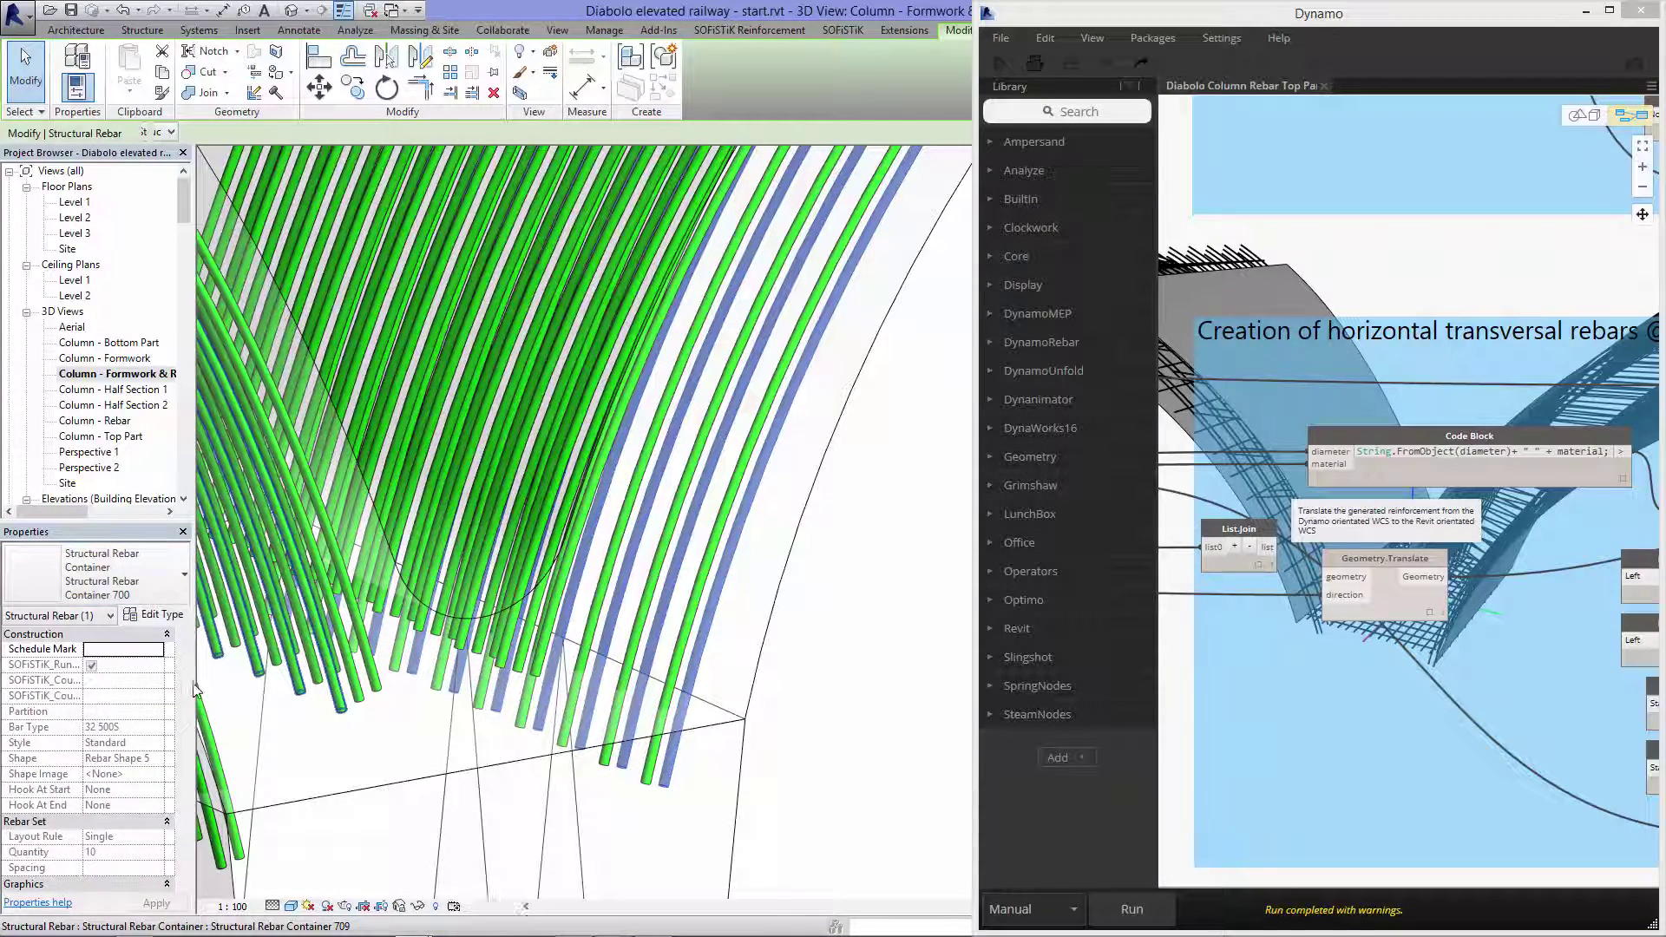
scroll(185, 672, "down", 2)
scroll(185, 673, "down", 1)
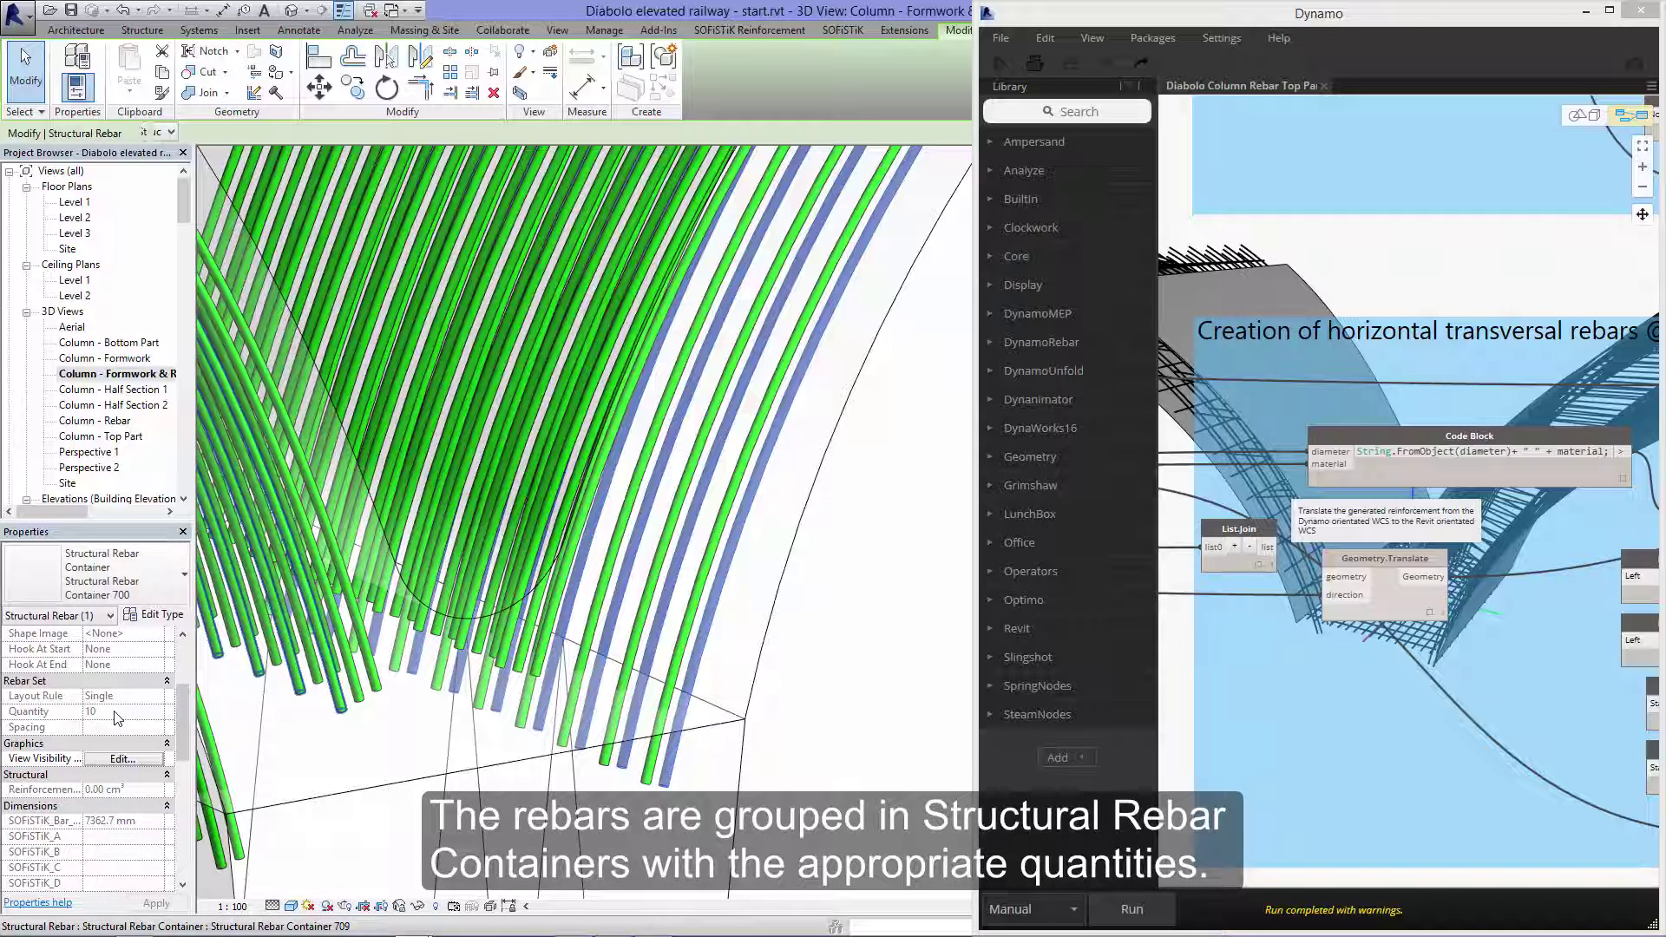
left_click(868, 621)
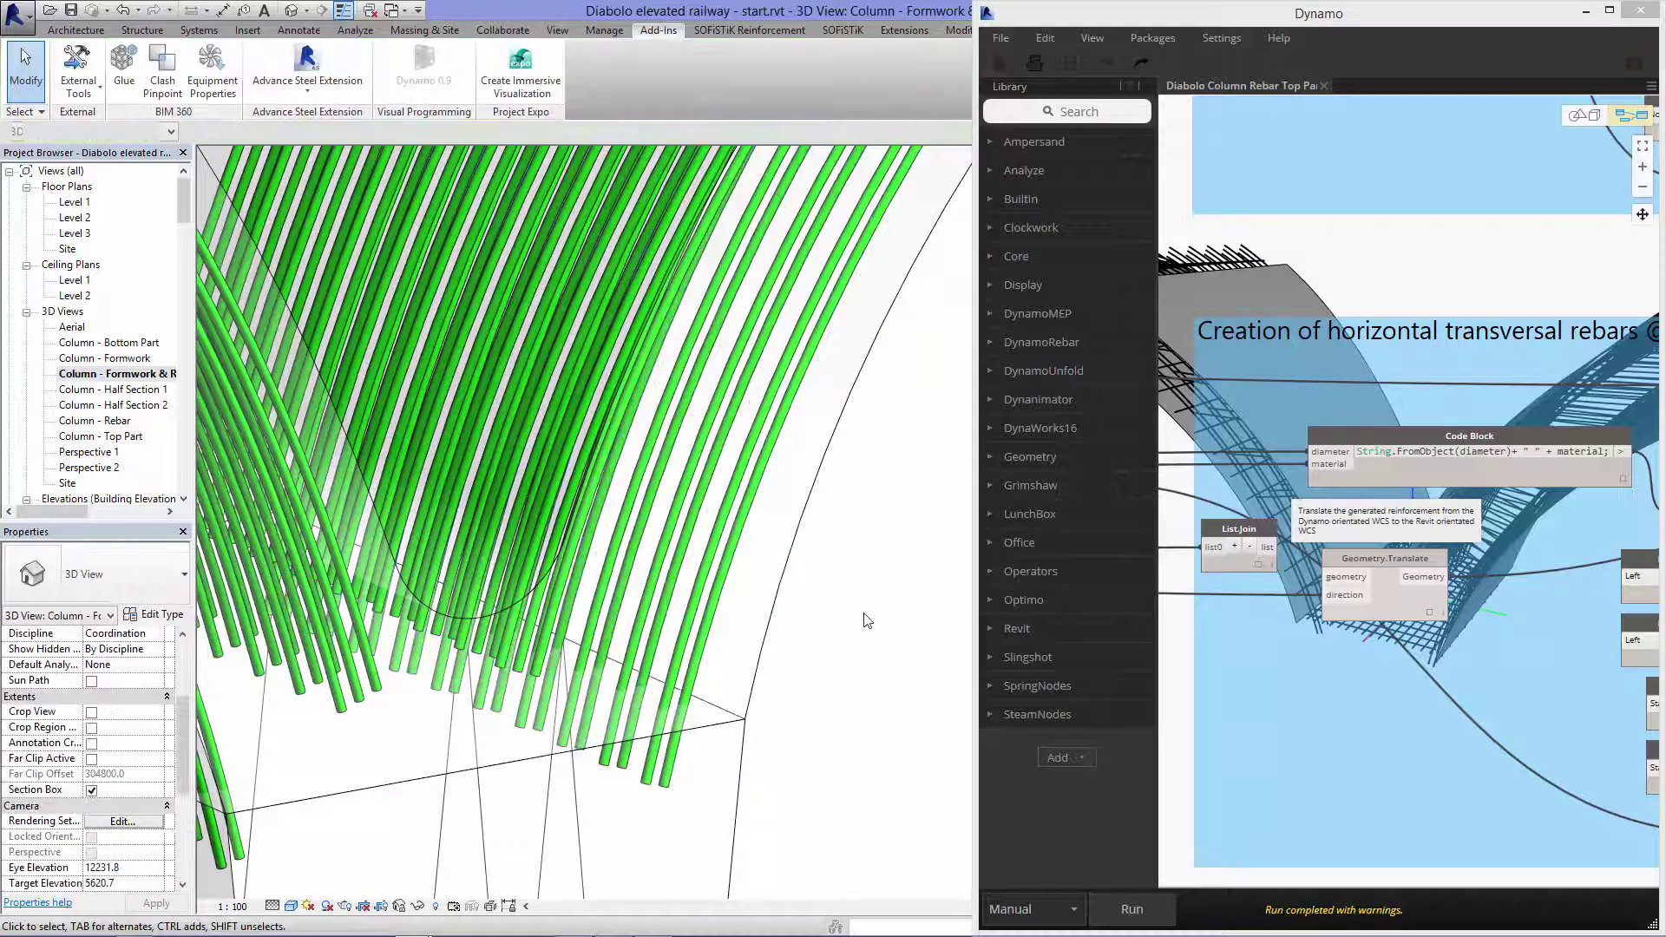
scroll(868, 605, "down", 3)
scroll(864, 602, "down", 2)
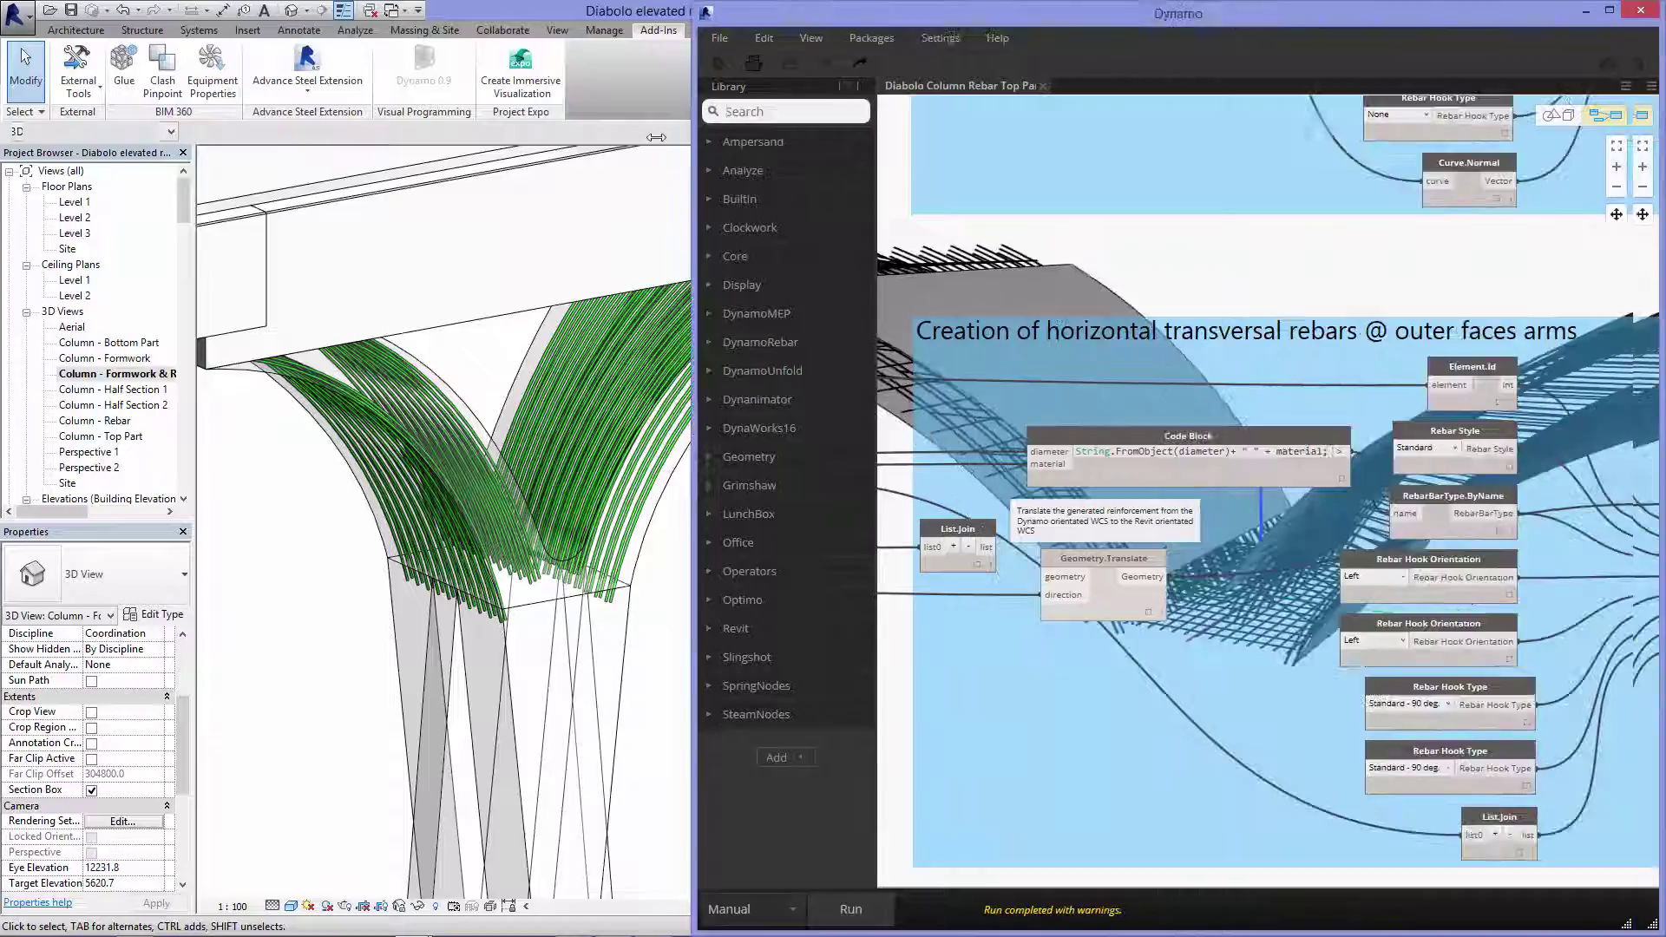
Step: Select a RebarContainer.SetSolidInView node in Dynamo and open Revit's Column - Top Part 3D view
left_click_drag(976, 135, 457, 135)
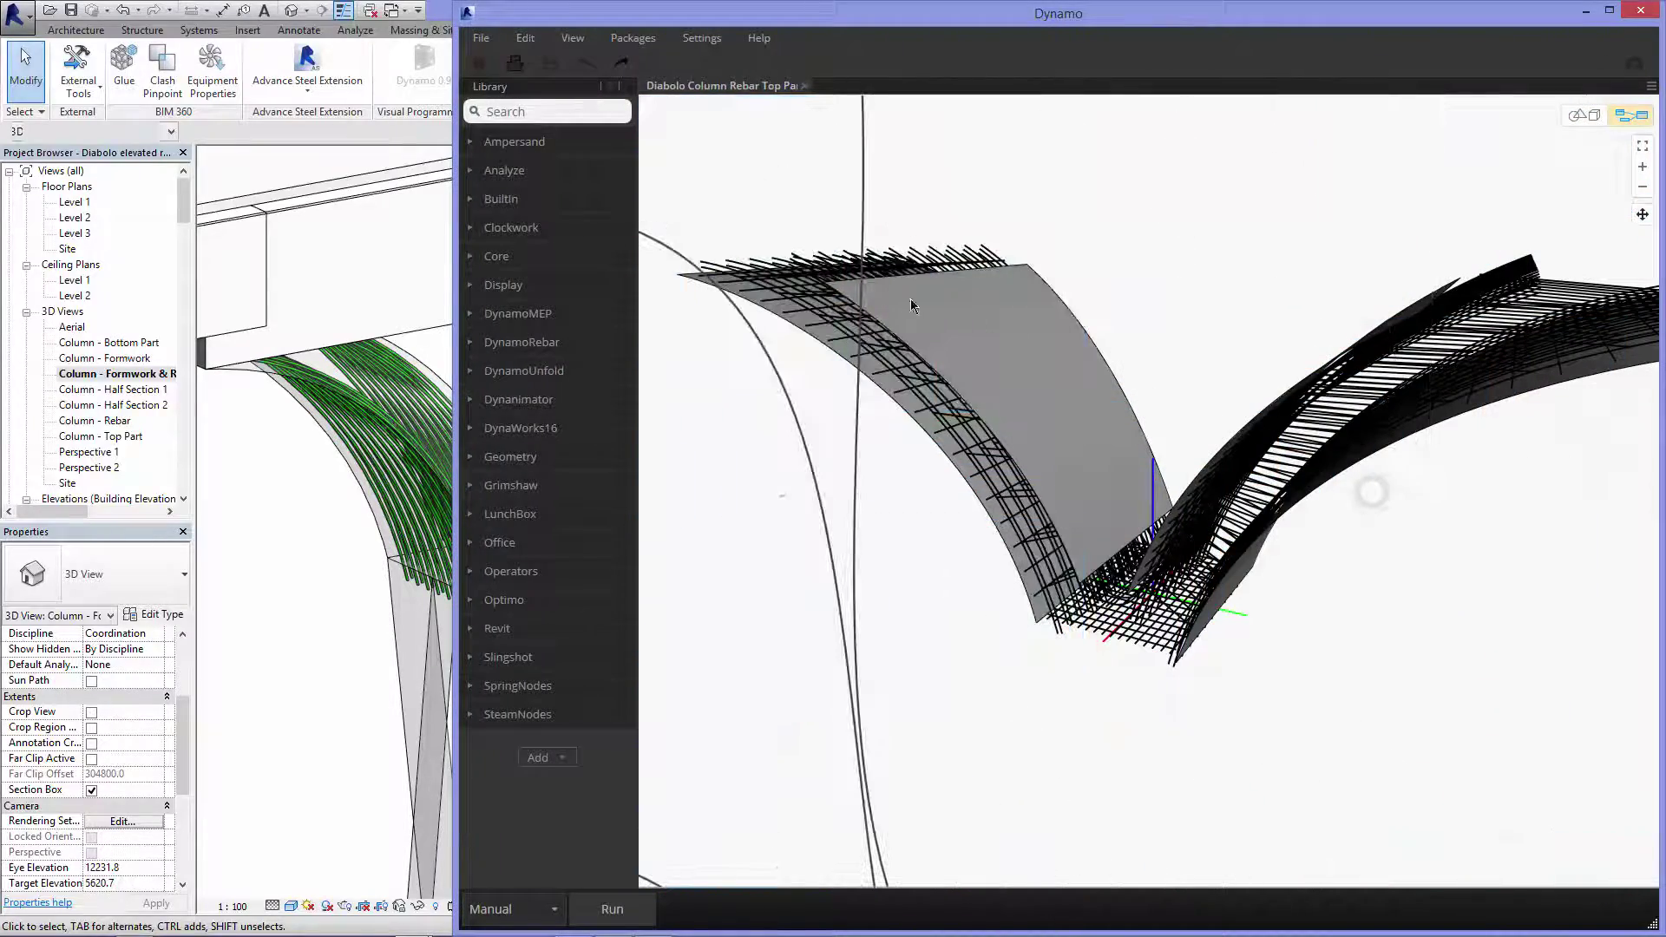
key("ctrl+b")
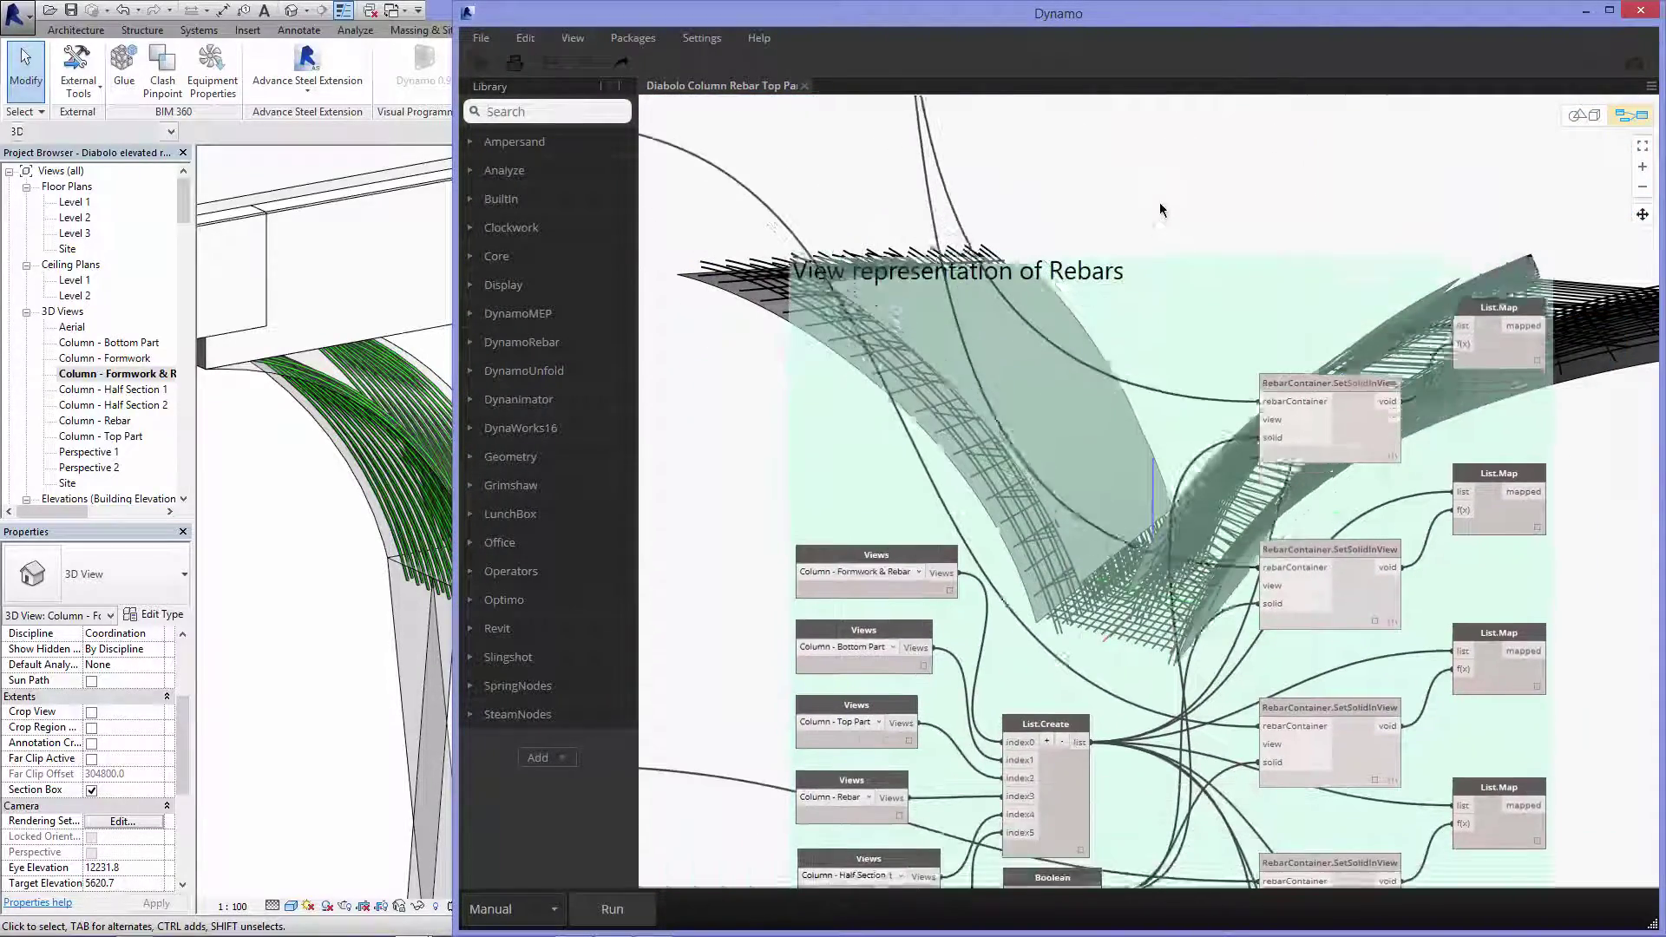
middle_click_drag(1122, 127, 1119, 99)
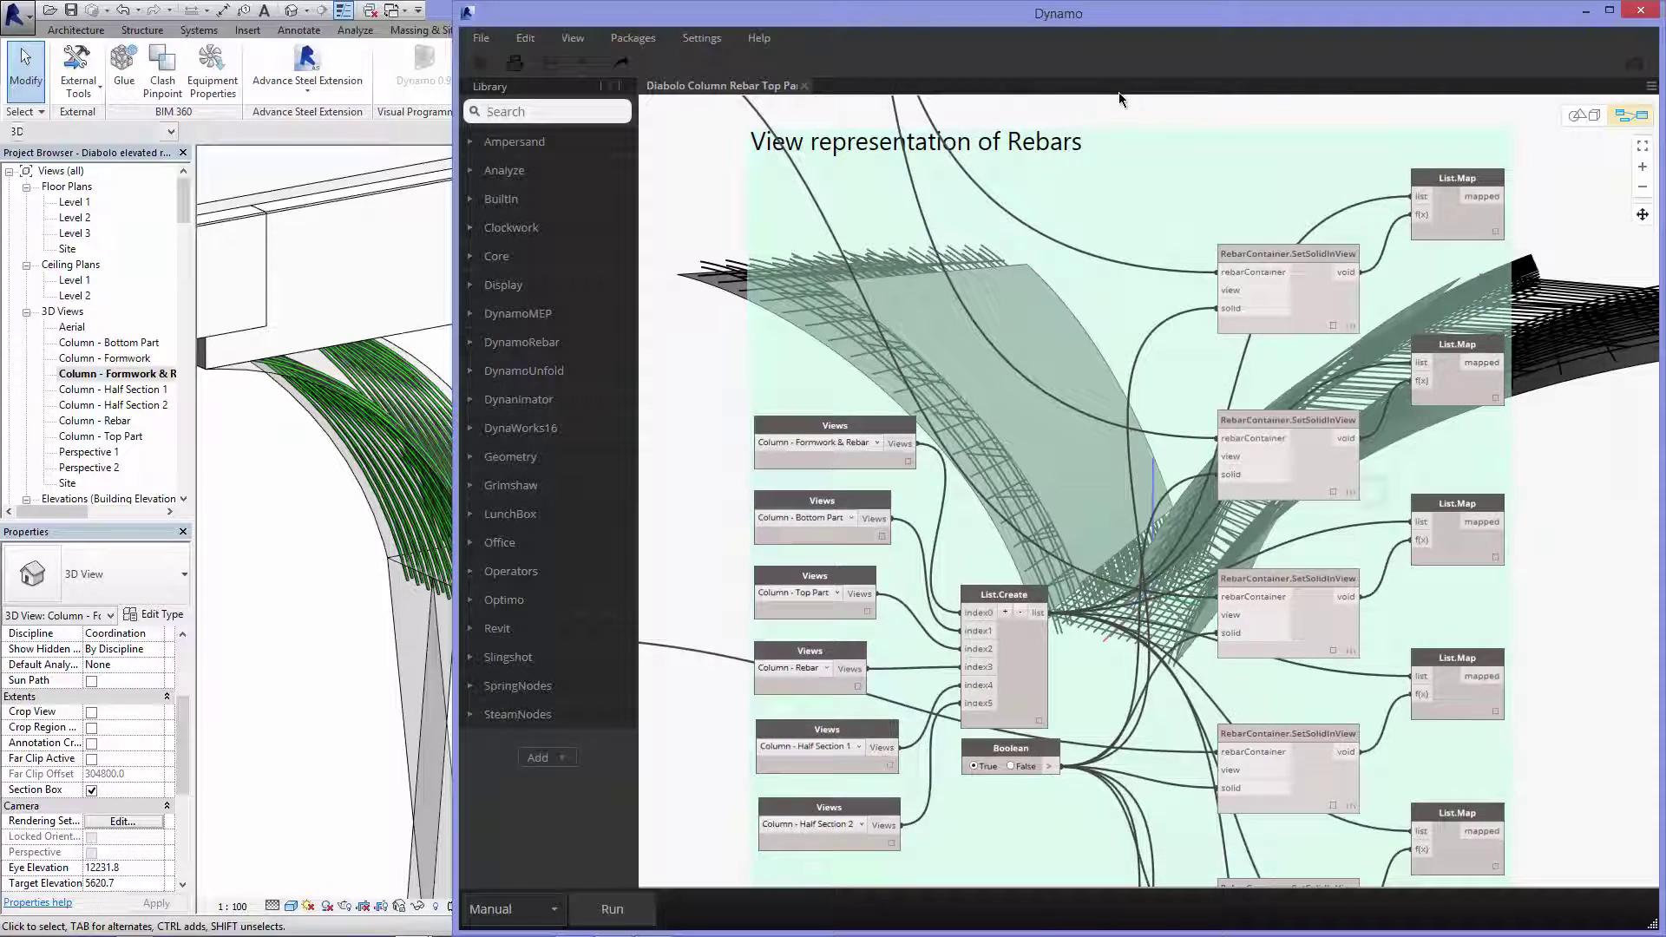
left_click(1309, 283)
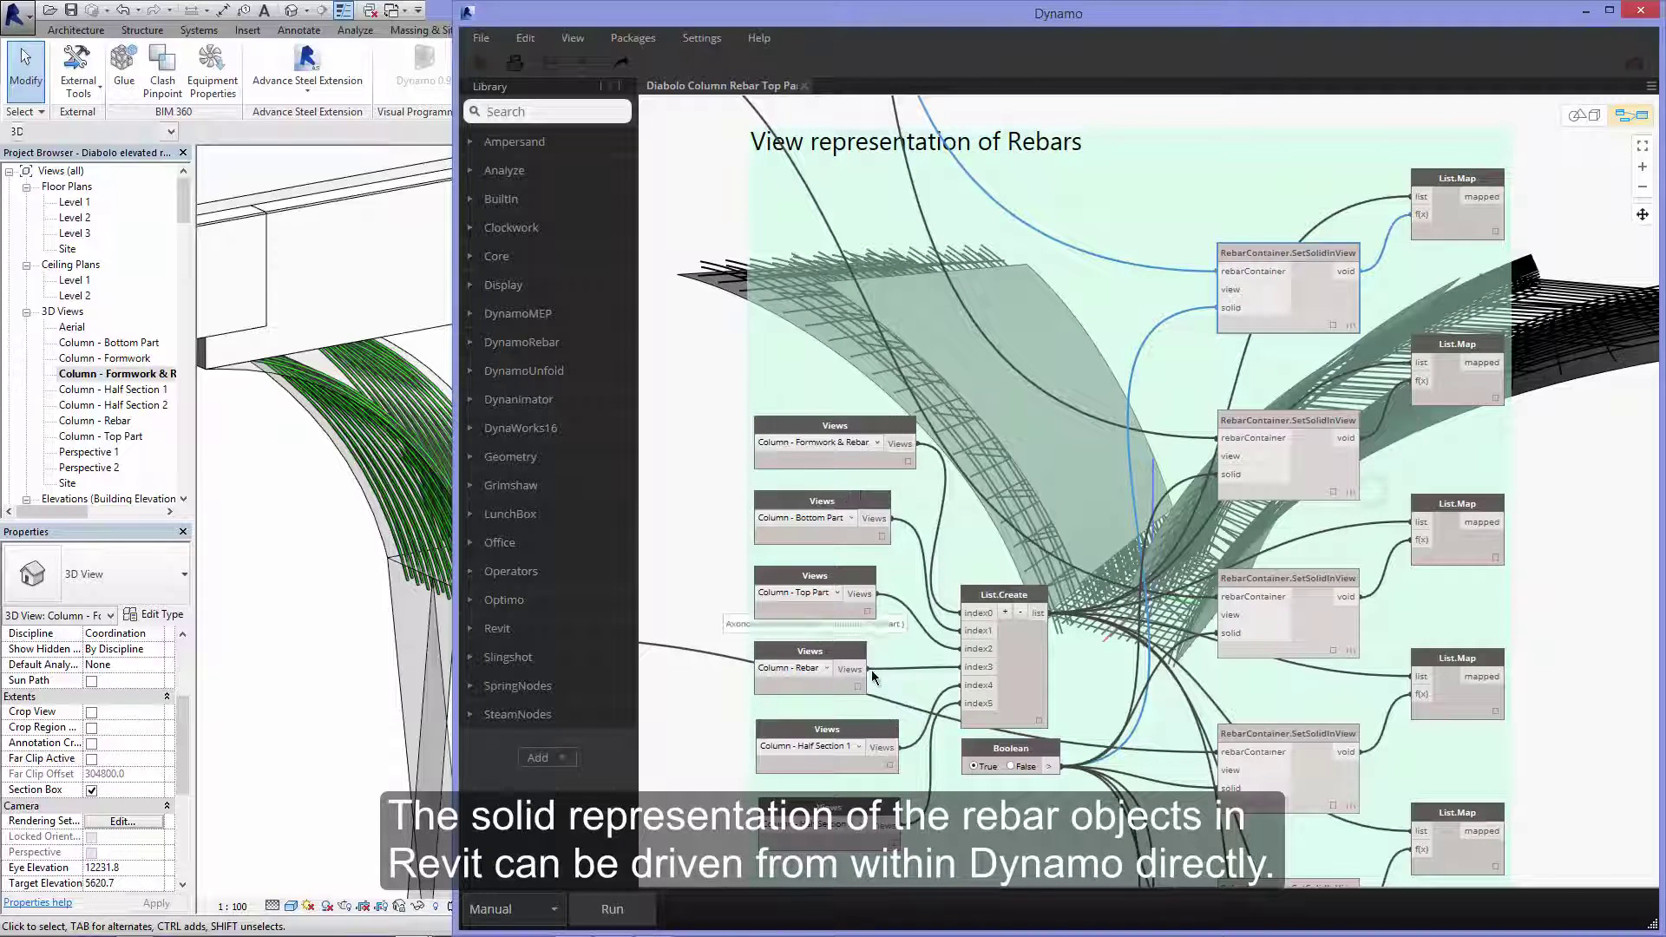
double_click(105, 437)
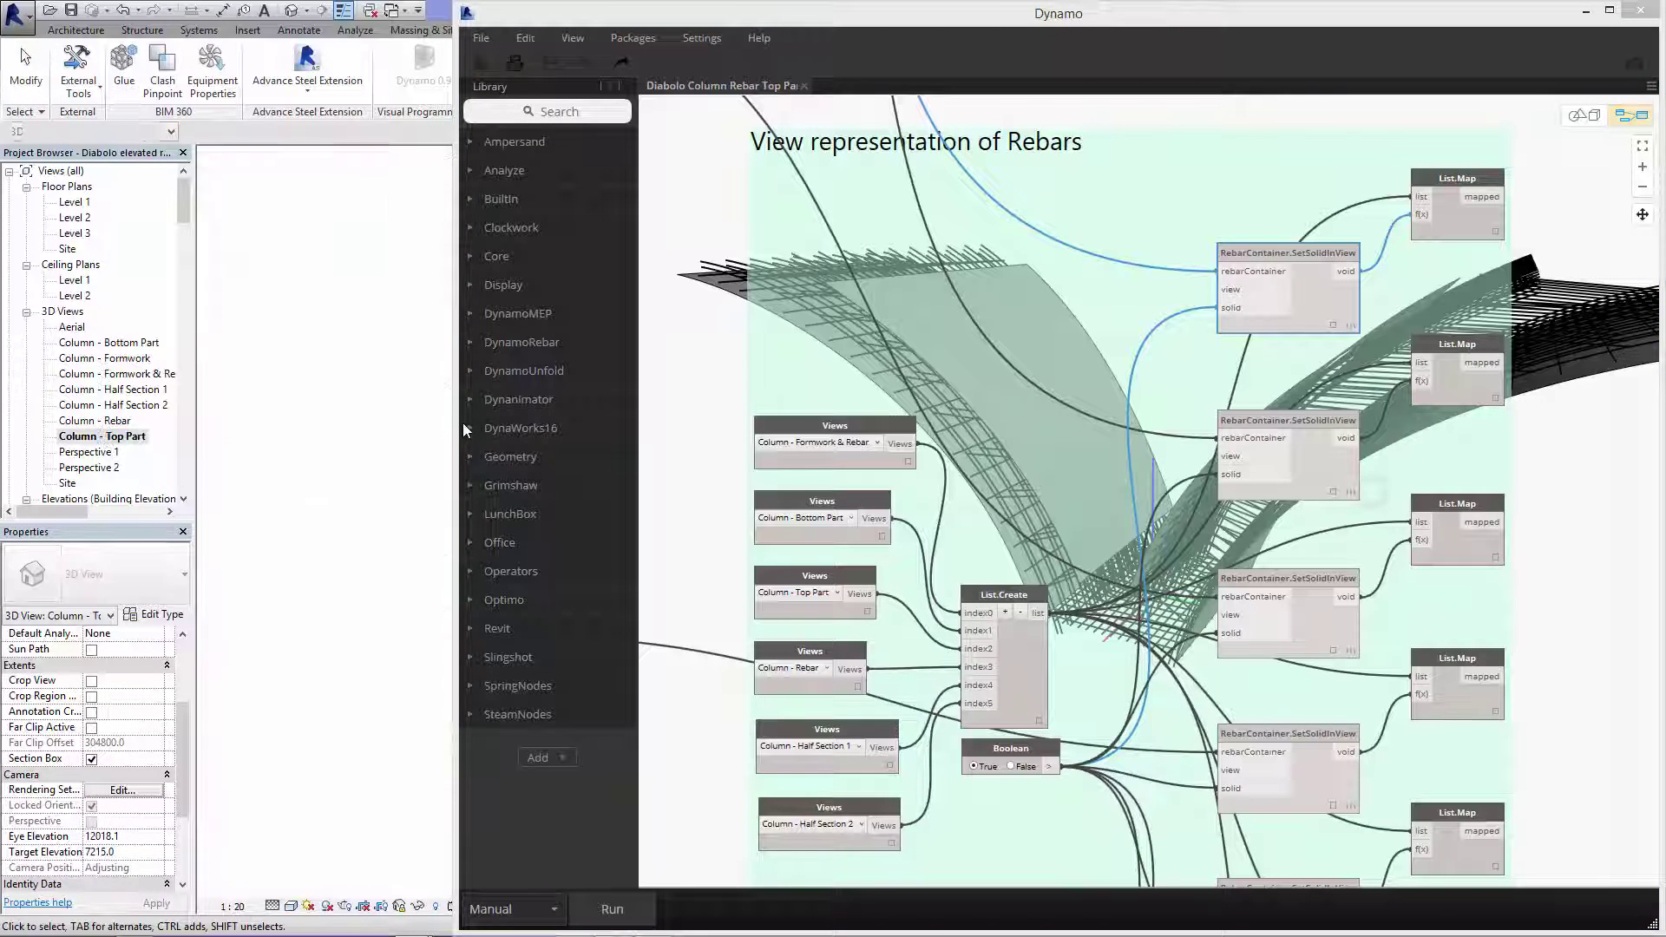
Step: Close Dynamo via the save prompt, leaving the Column - Top Part rebar view full-screen
left_click_drag(454, 422, 976, 425)
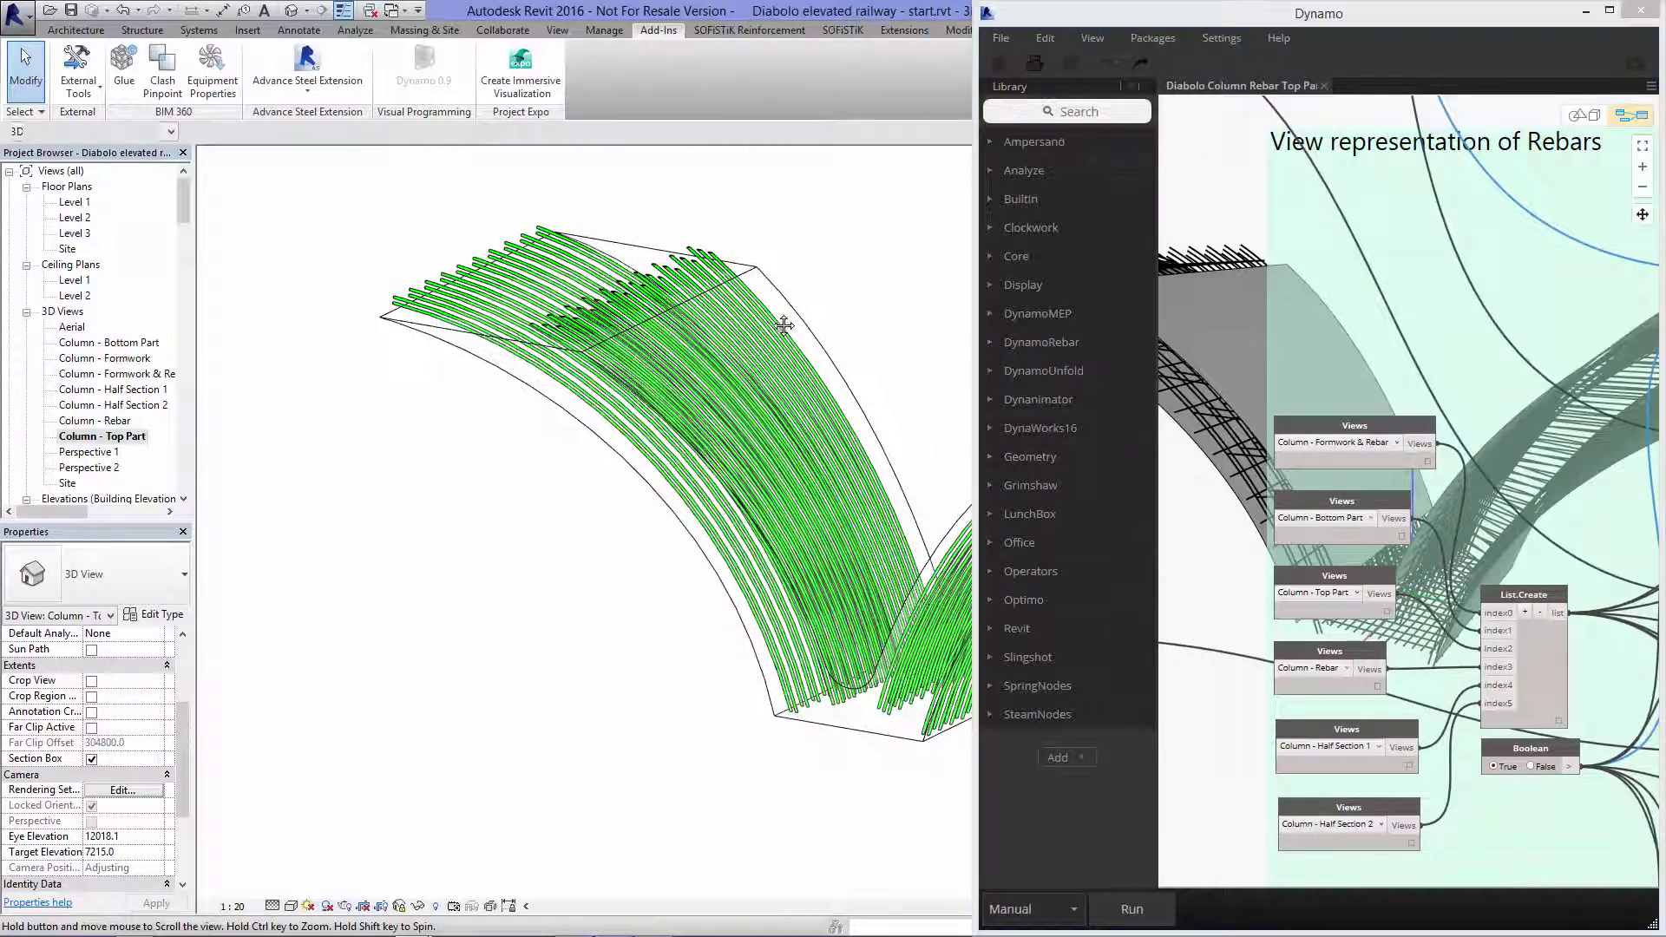
middle_click_drag(885, 333, 599, 328)
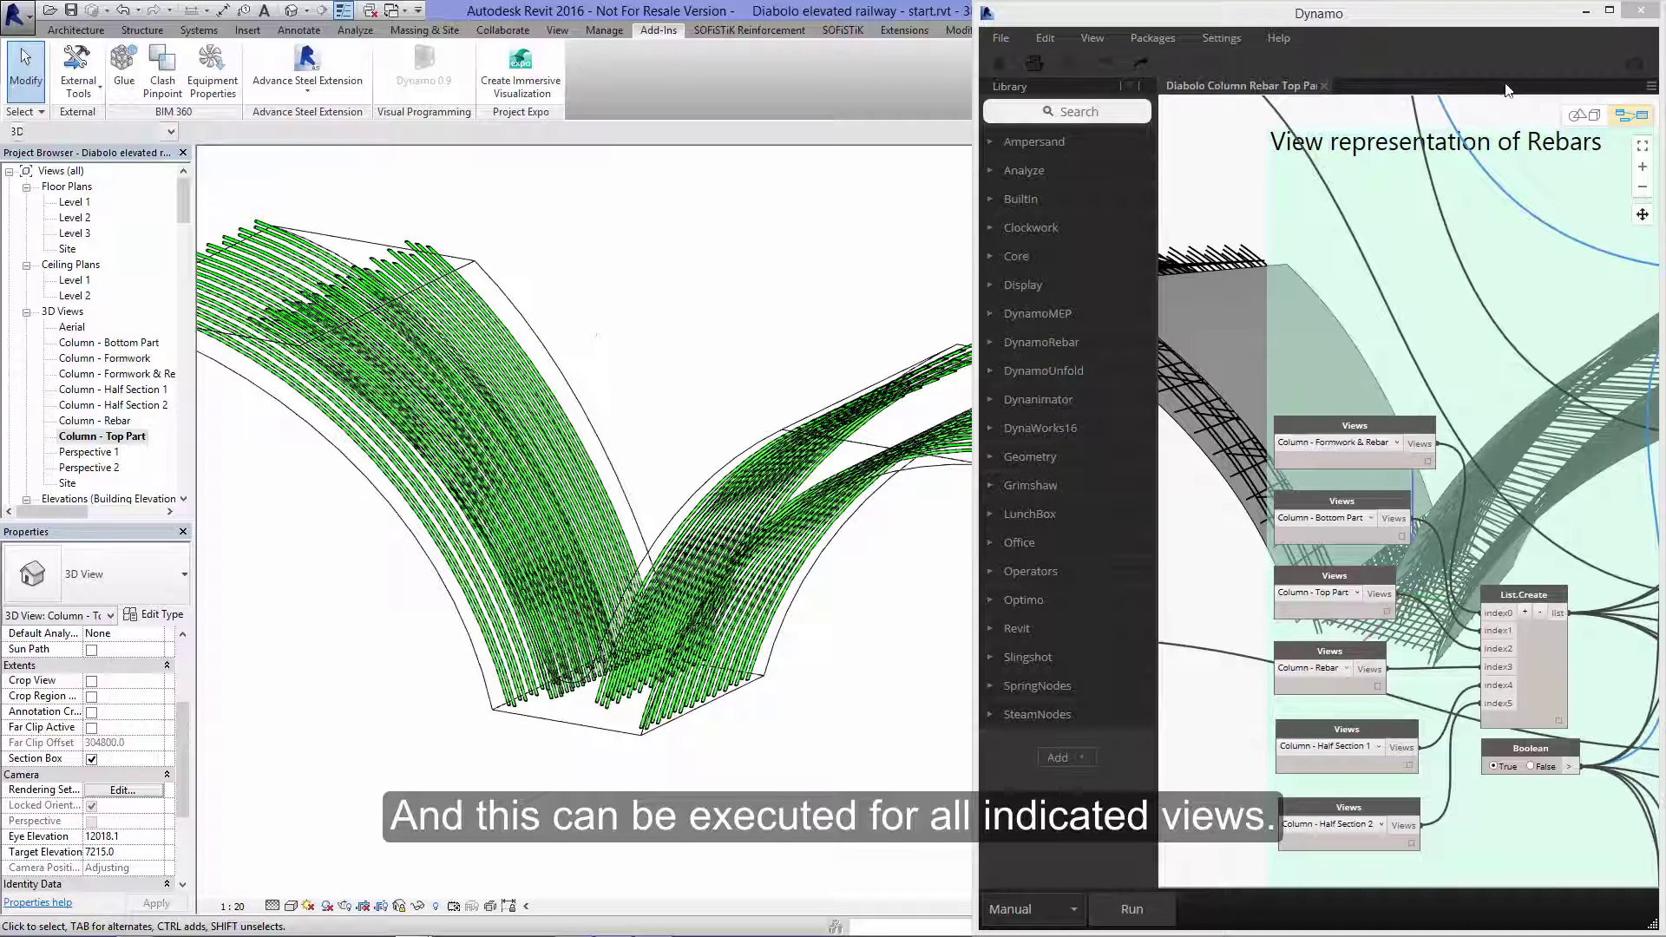
left_click(1641, 10)
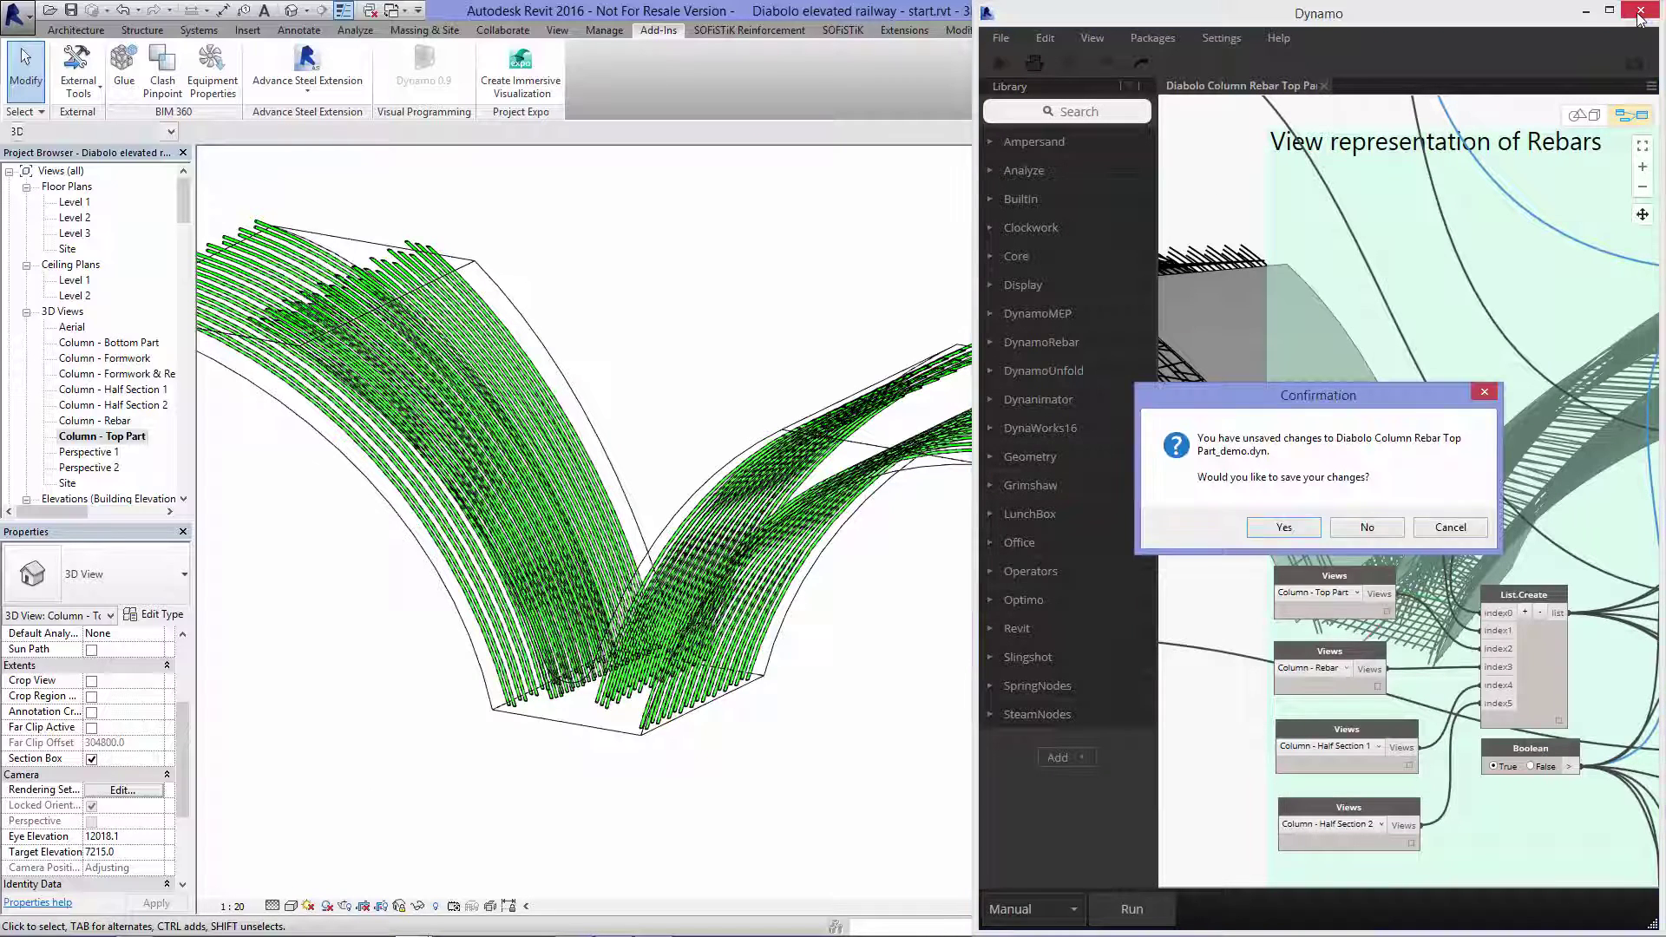
left_click(1371, 528)
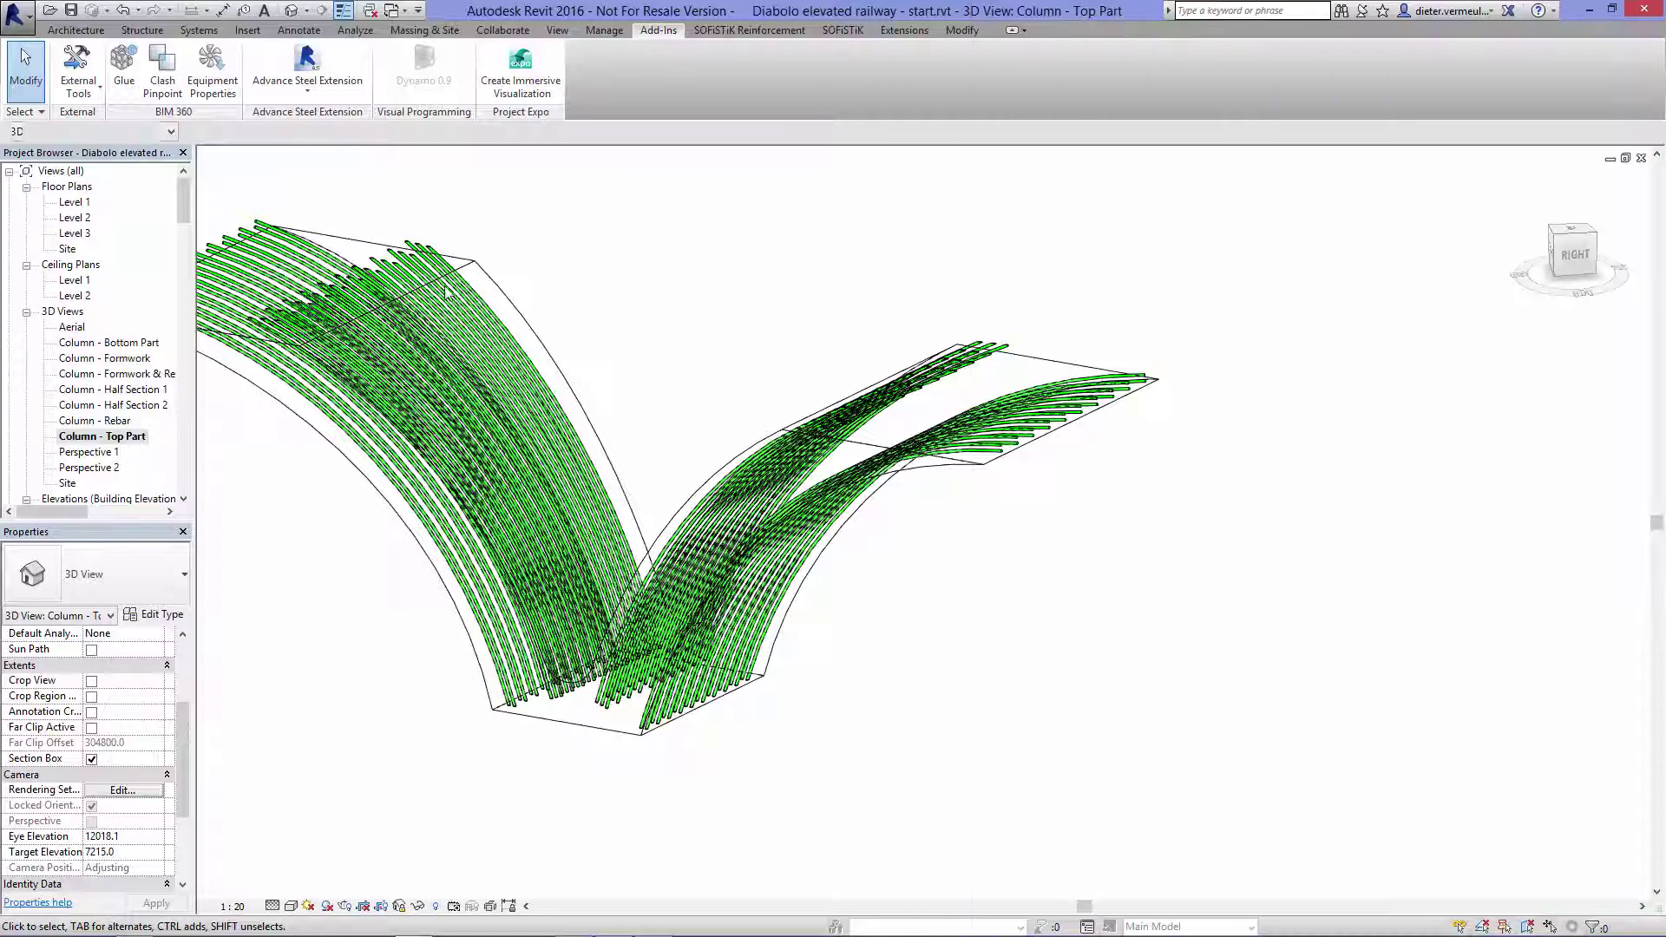
Step: Open 'Diabolo elevated railway - final.rvt' and orbit its Column - Rebar 3D cage
left_click(52, 14)
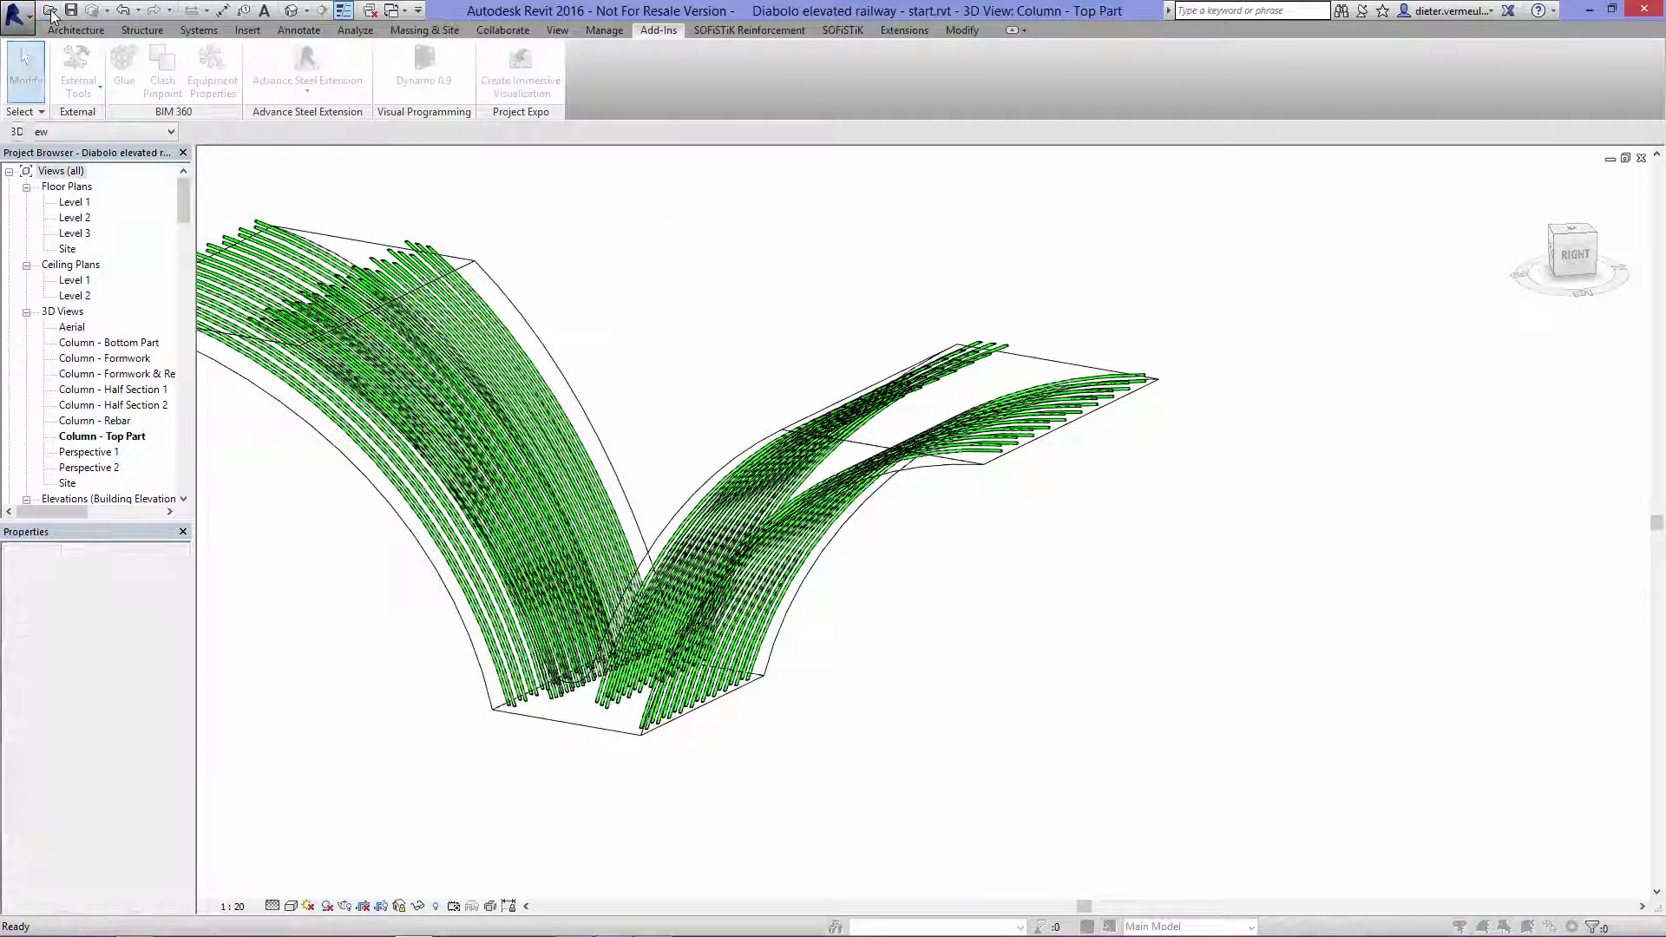
left_click(575, 221)
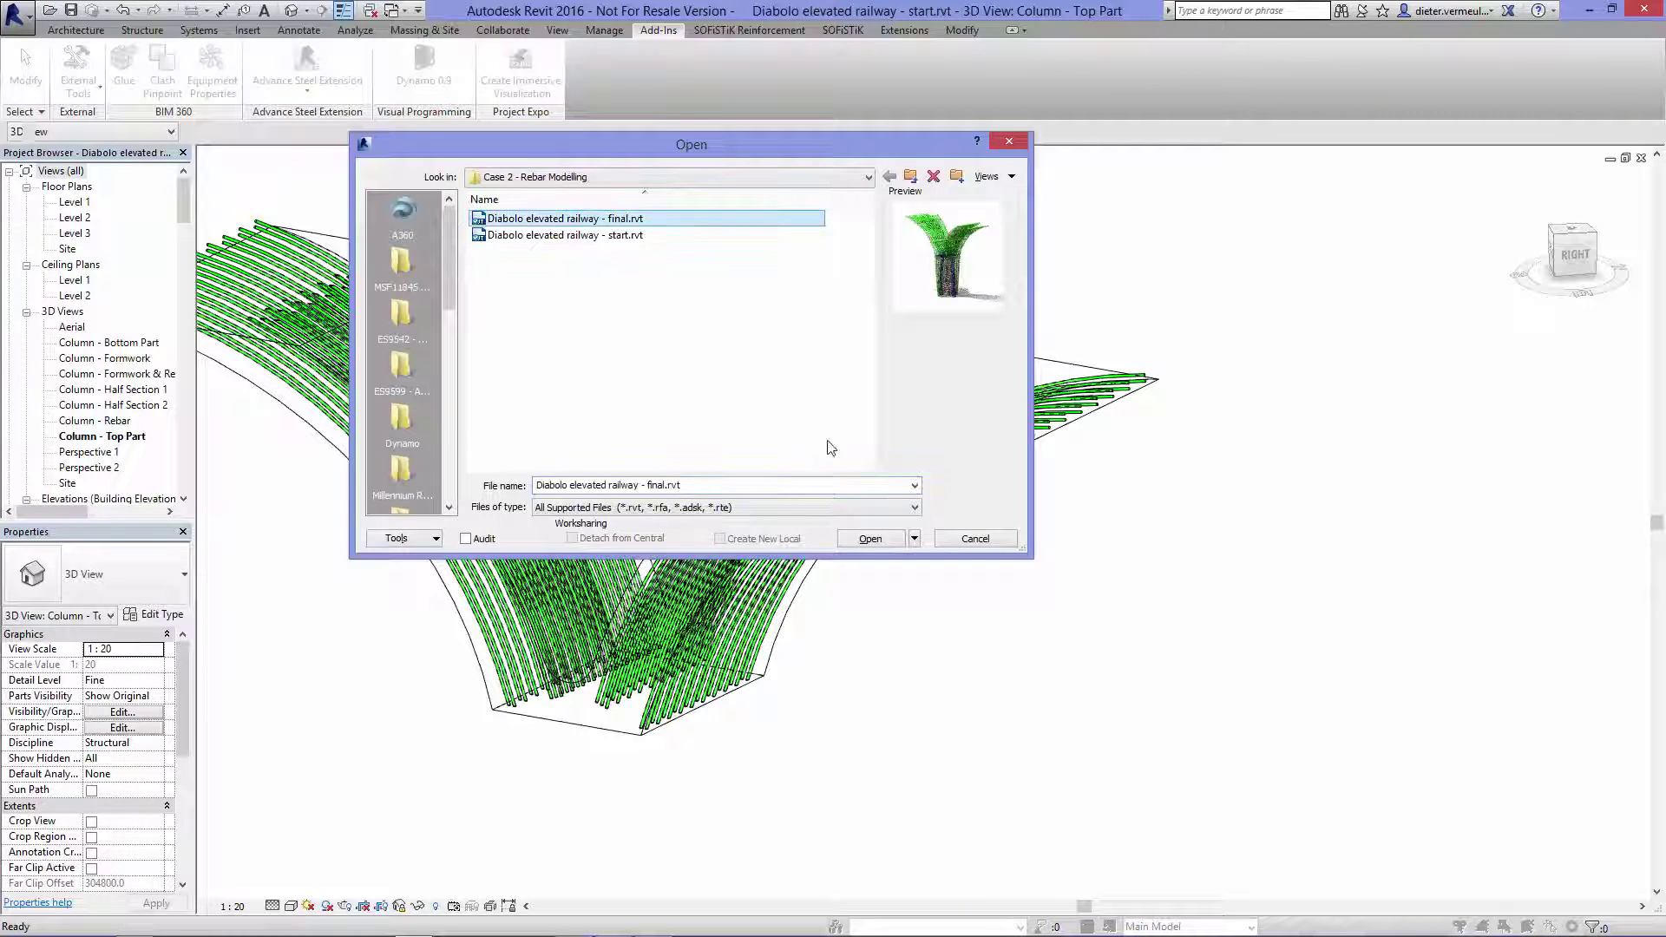
left_click(875, 543)
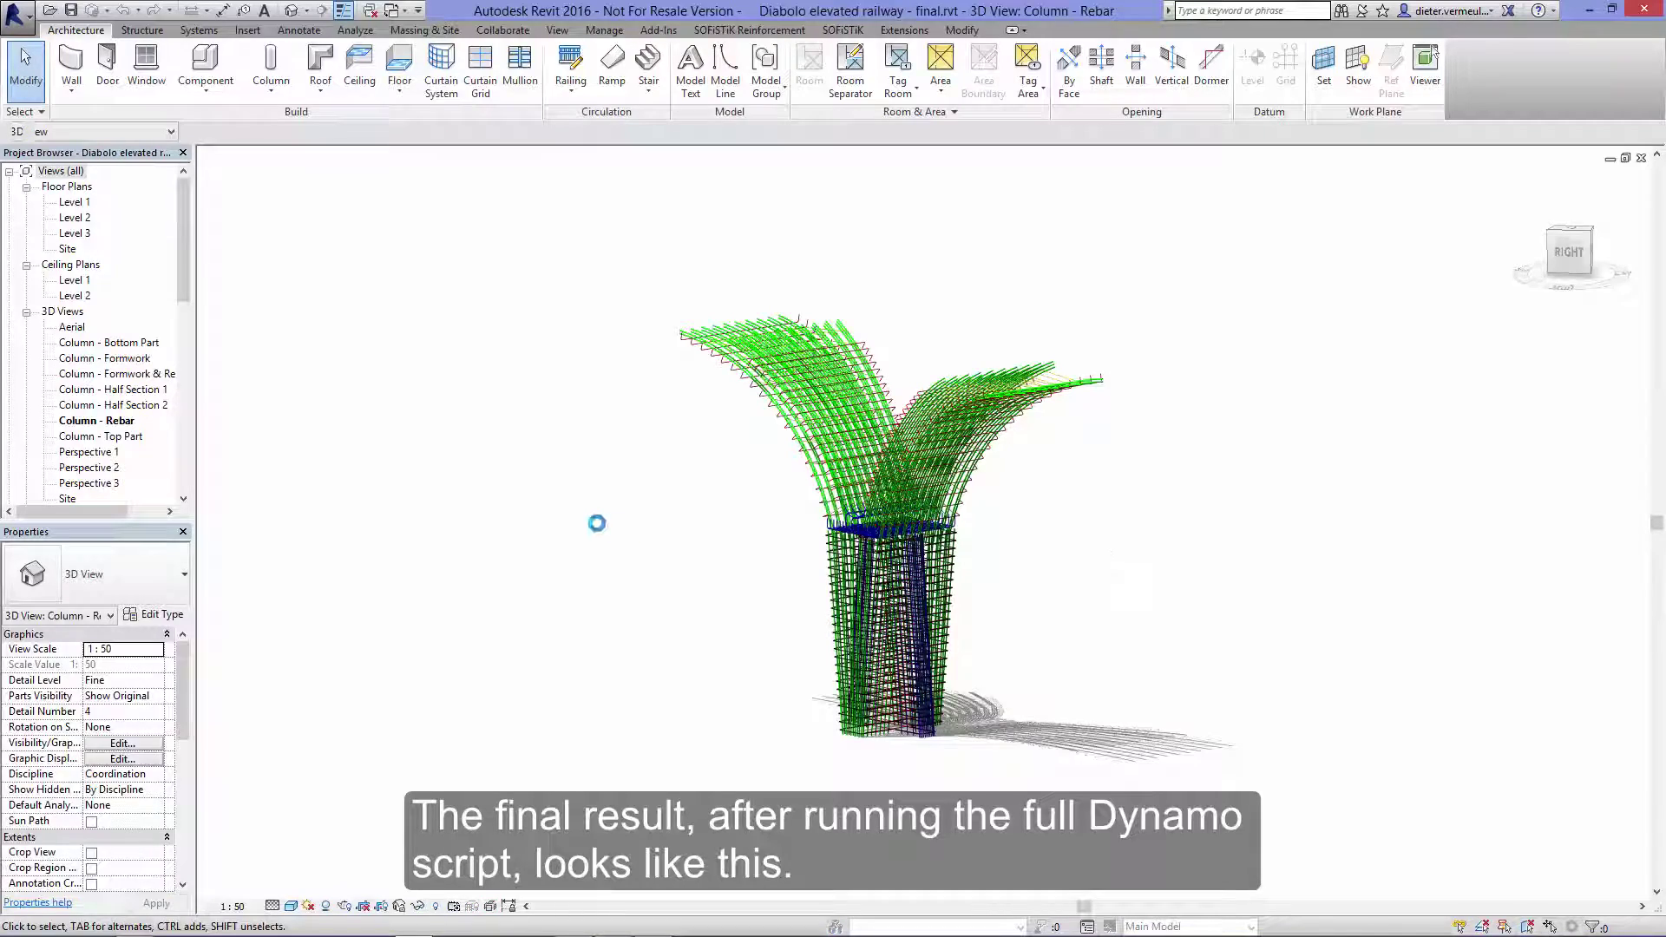
middle_click_drag(597, 523, 1410, 581, "shift")
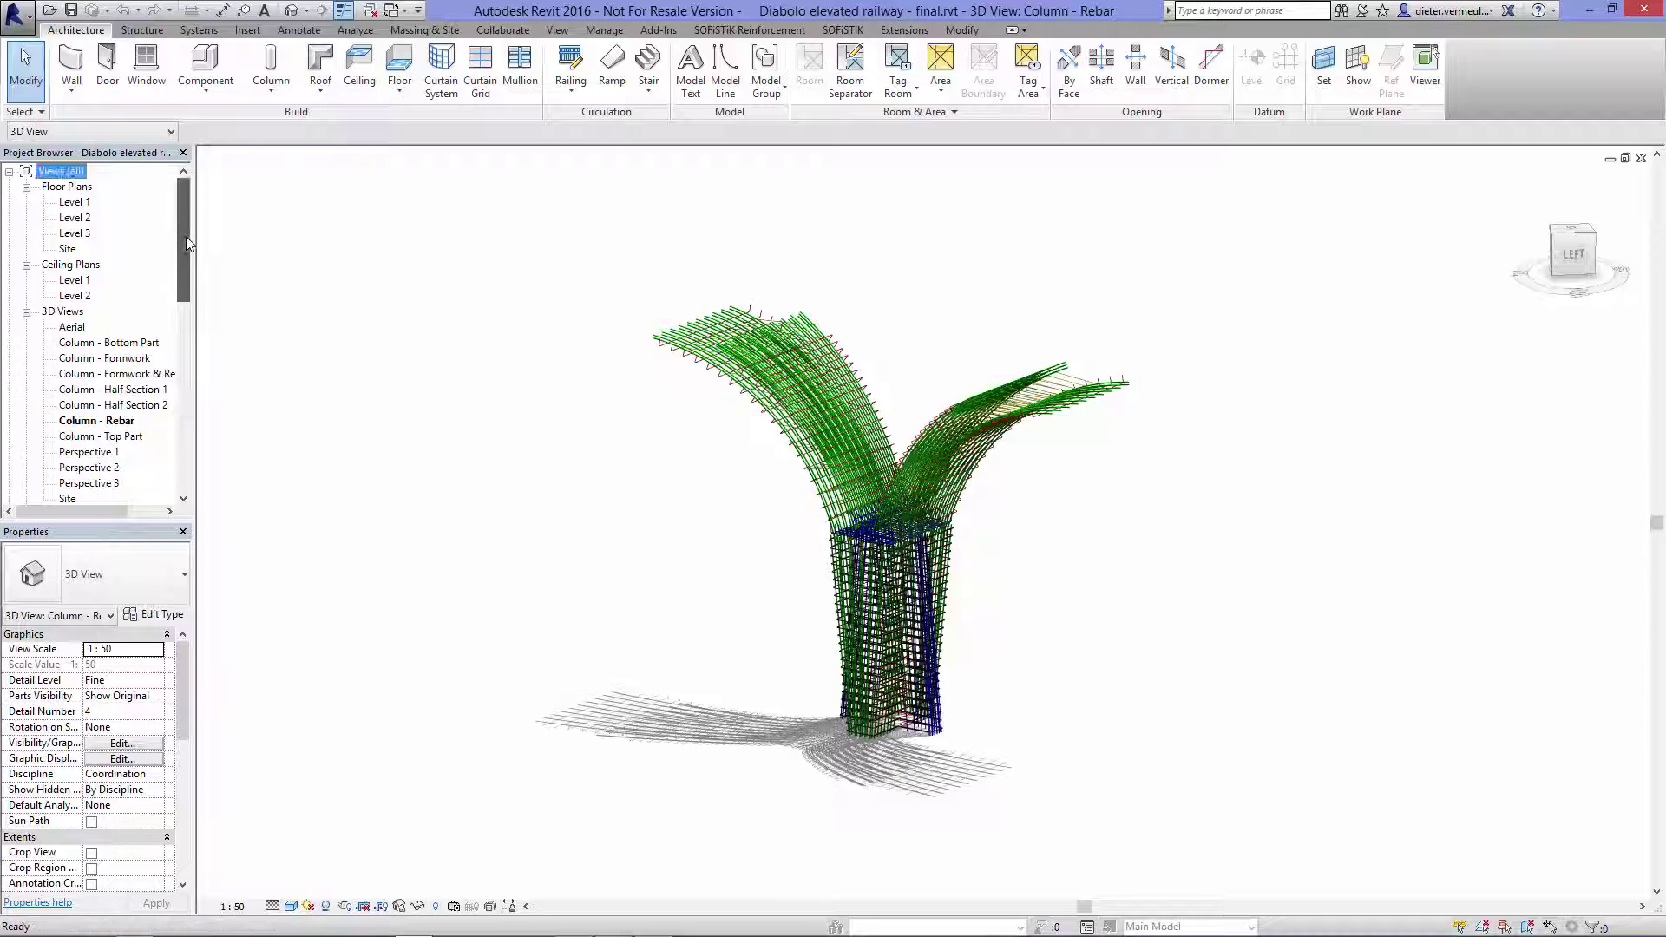
left_click_drag(186, 236, 186, 314)
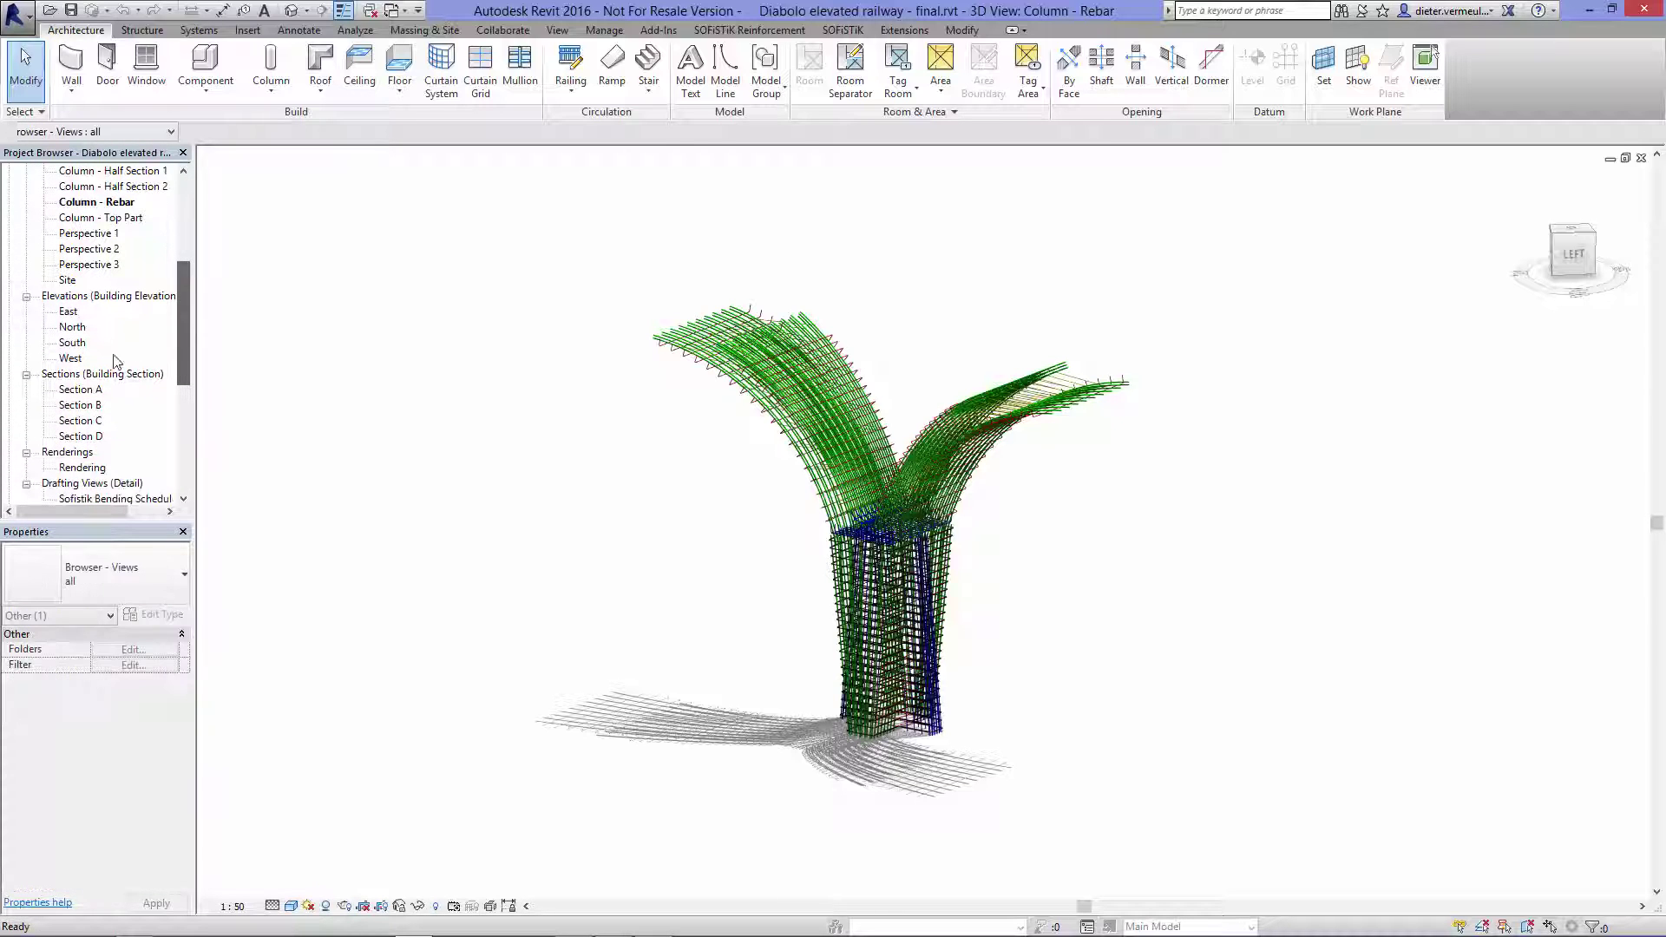
Step: Open Section A and zoom to its rebar tags, like 30 7Ø32 and the 27 1Ø16 bent bar
double_click(78, 390)
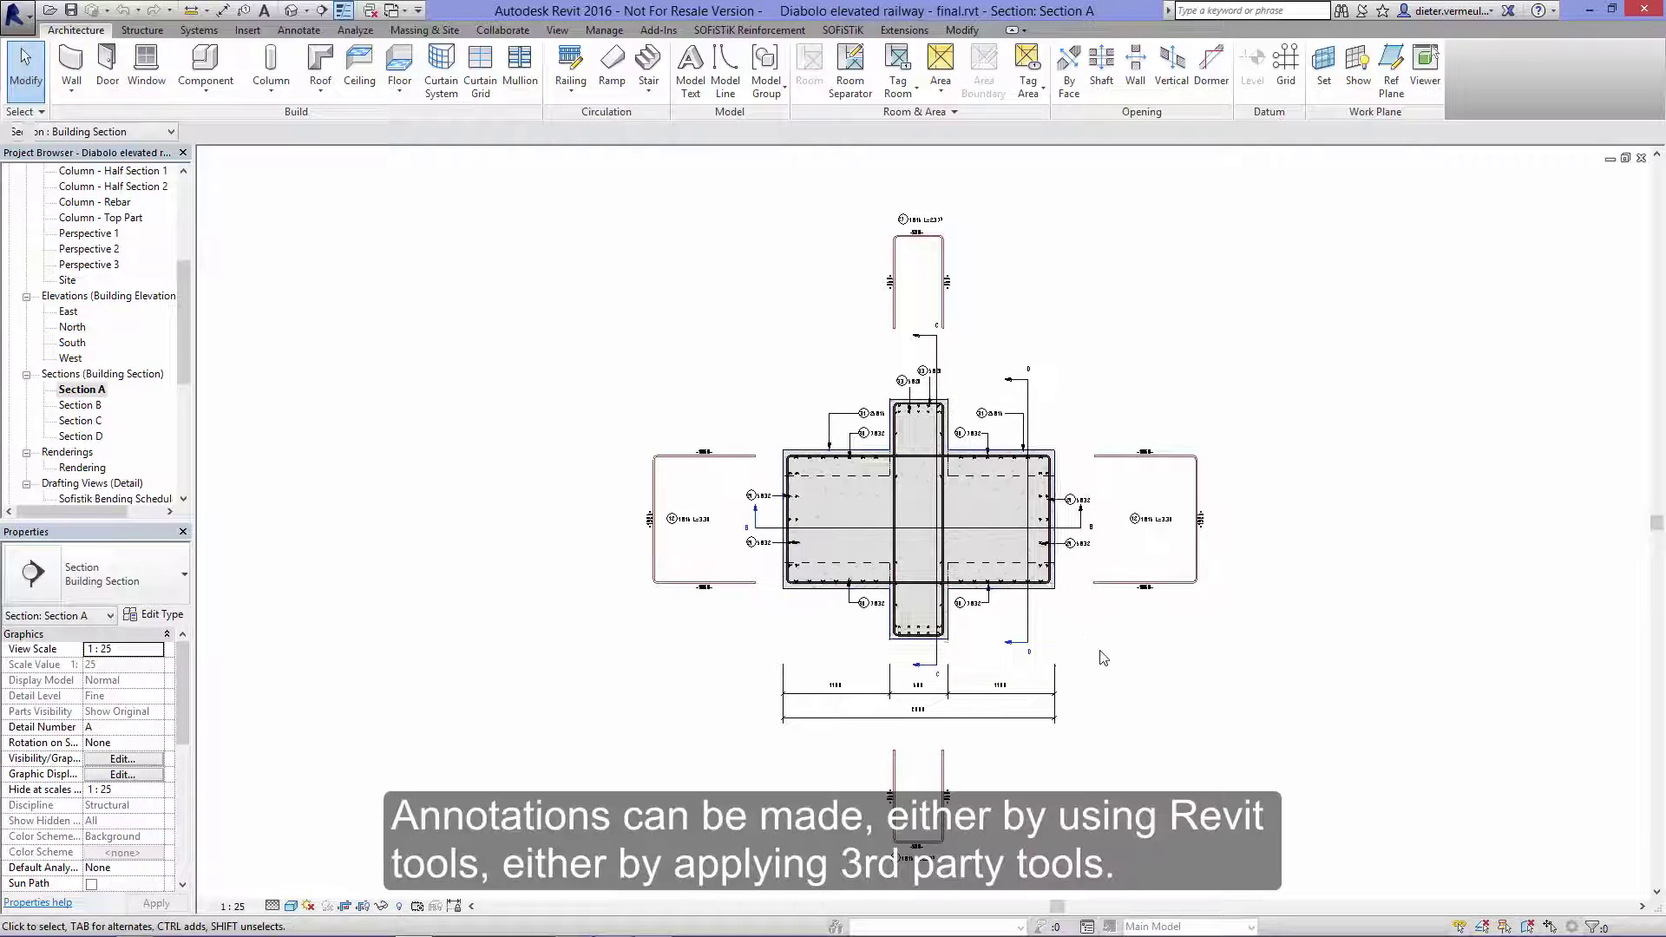
scroll(1101, 647, "up", 3)
scroll(958, 228, "up", 1)
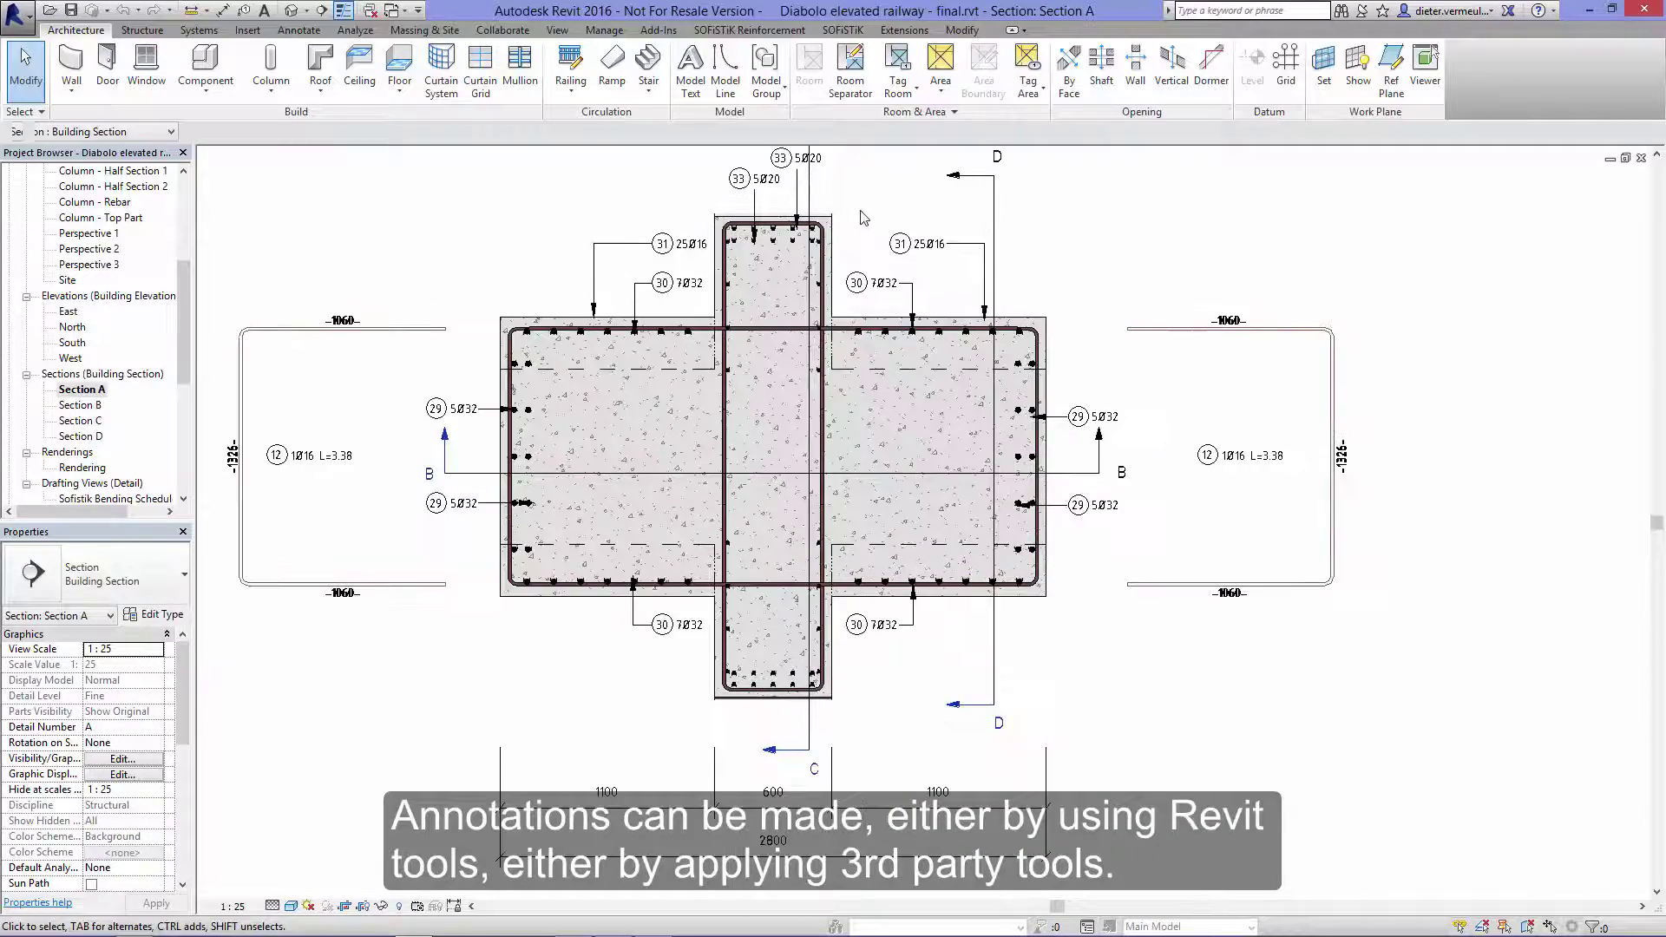
scroll(866, 217, "up", 2)
middle_click_drag(911, 222, 875, 386)
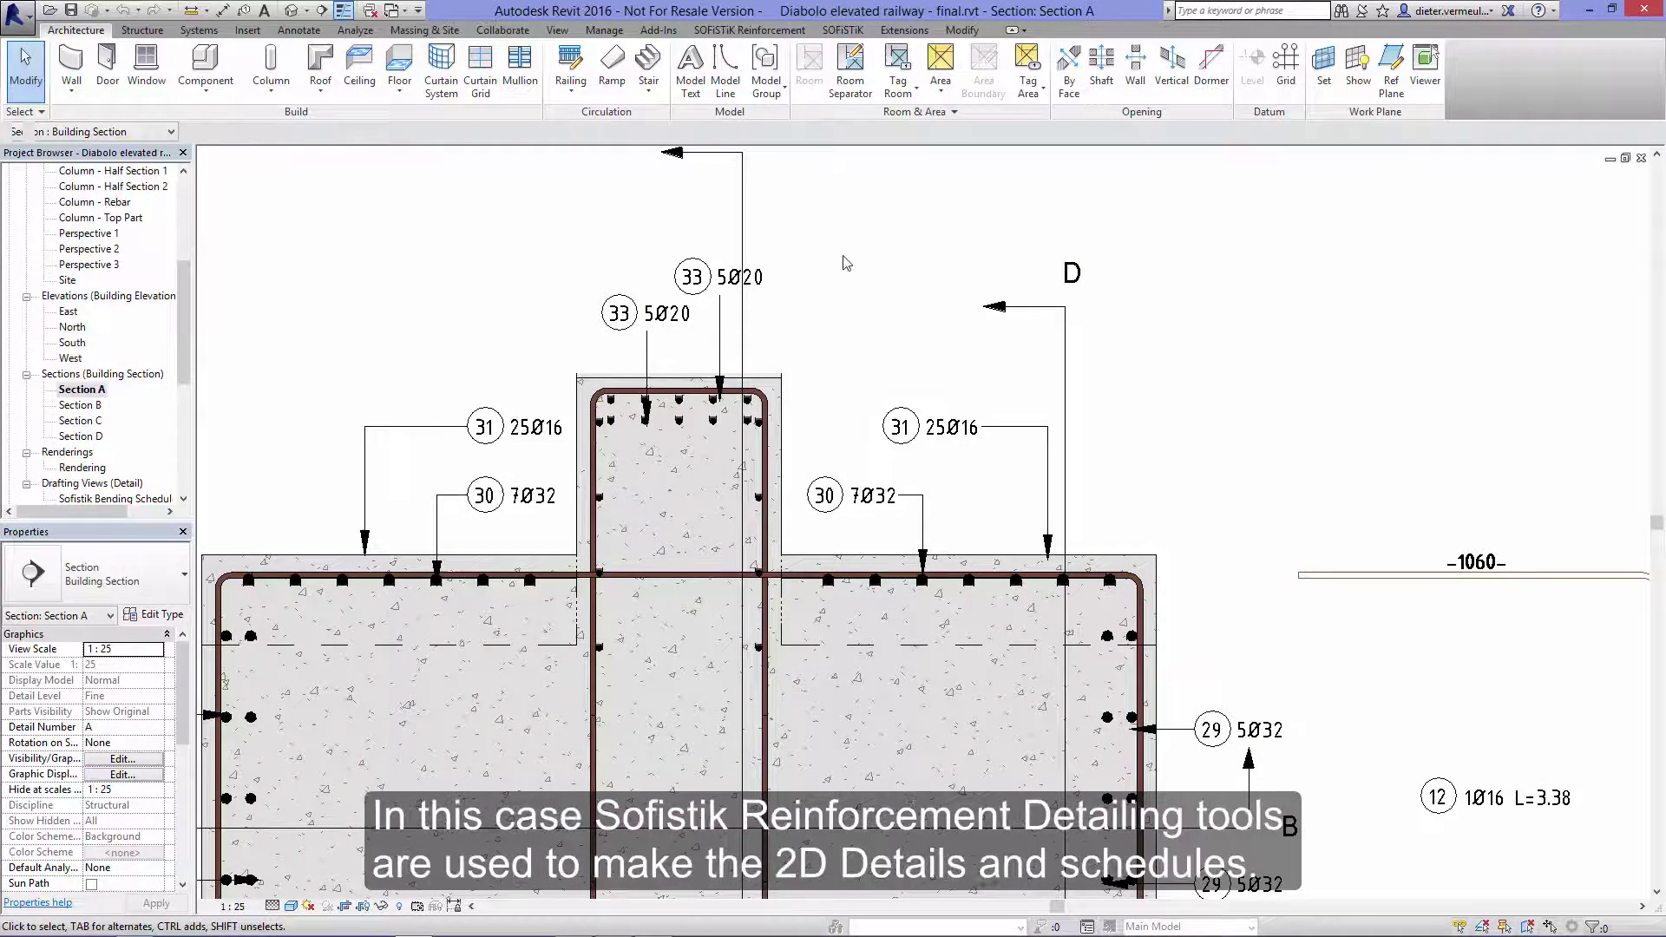
scroll(848, 195, "down", 1)
mouse_move(849, 195)
middle_mouse_down()
mouse_move(997, 670)
mouse_move(990, 700)
middle_mouse_up()
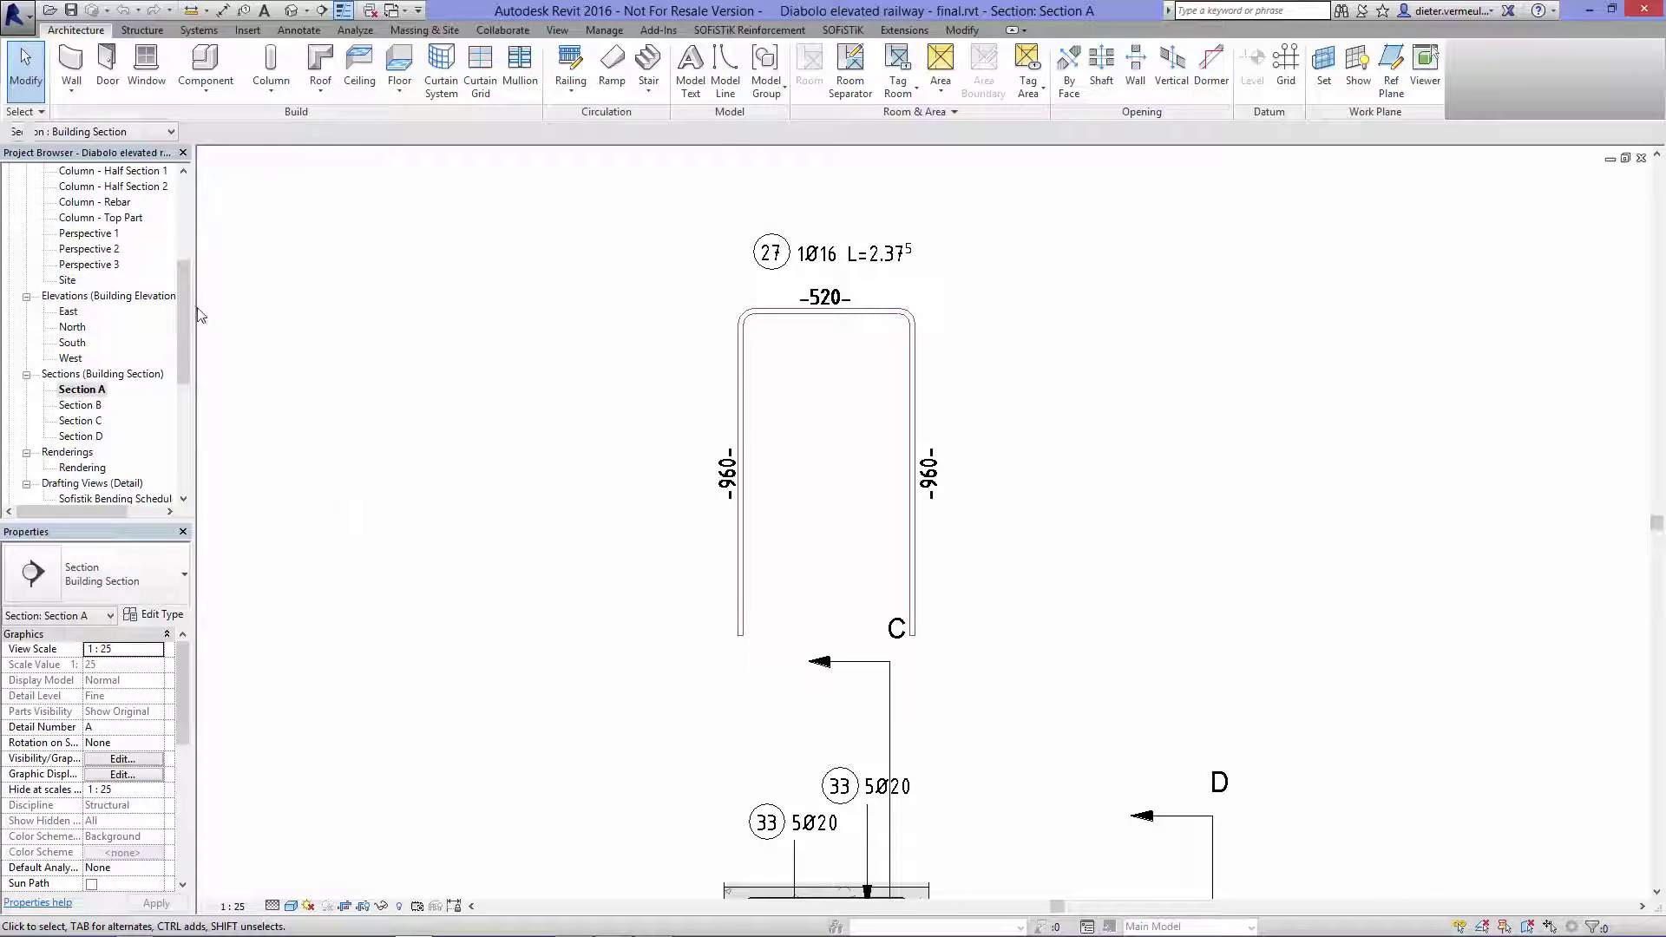
left_click_drag(184, 302, 184, 333)
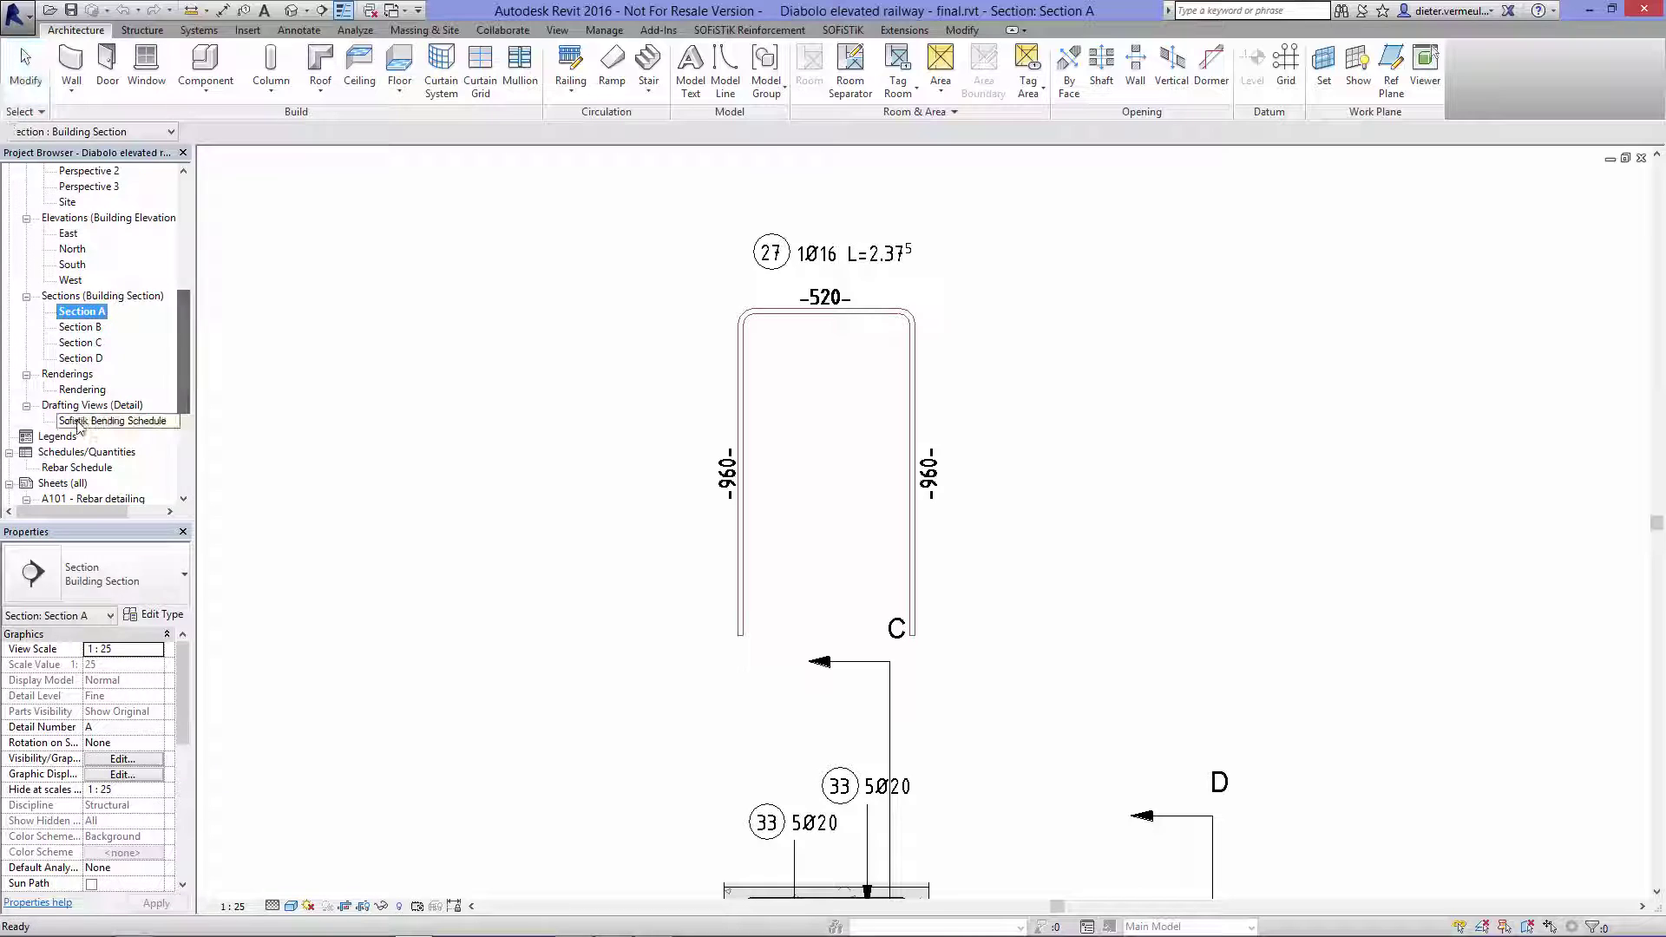
Step: Open the Sofistik Bending Schedule drafting view and zoom into its first table with ZR
double_click(78, 421)
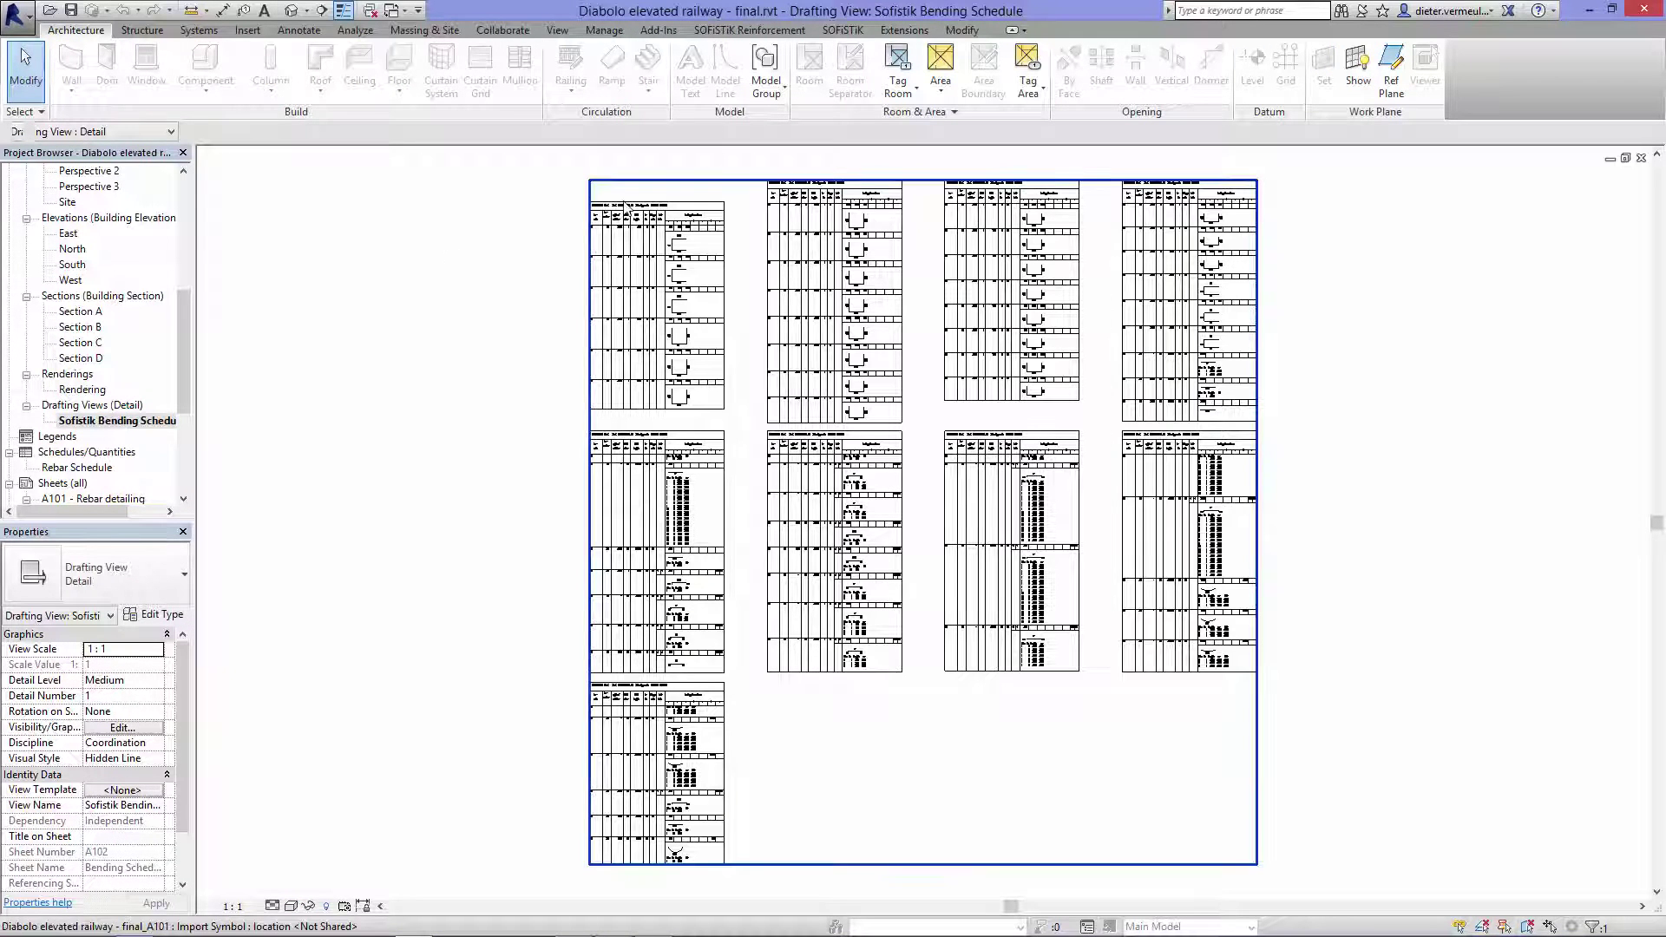
key("z")
key("r")
left_click_drag(551, 178, 734, 278)
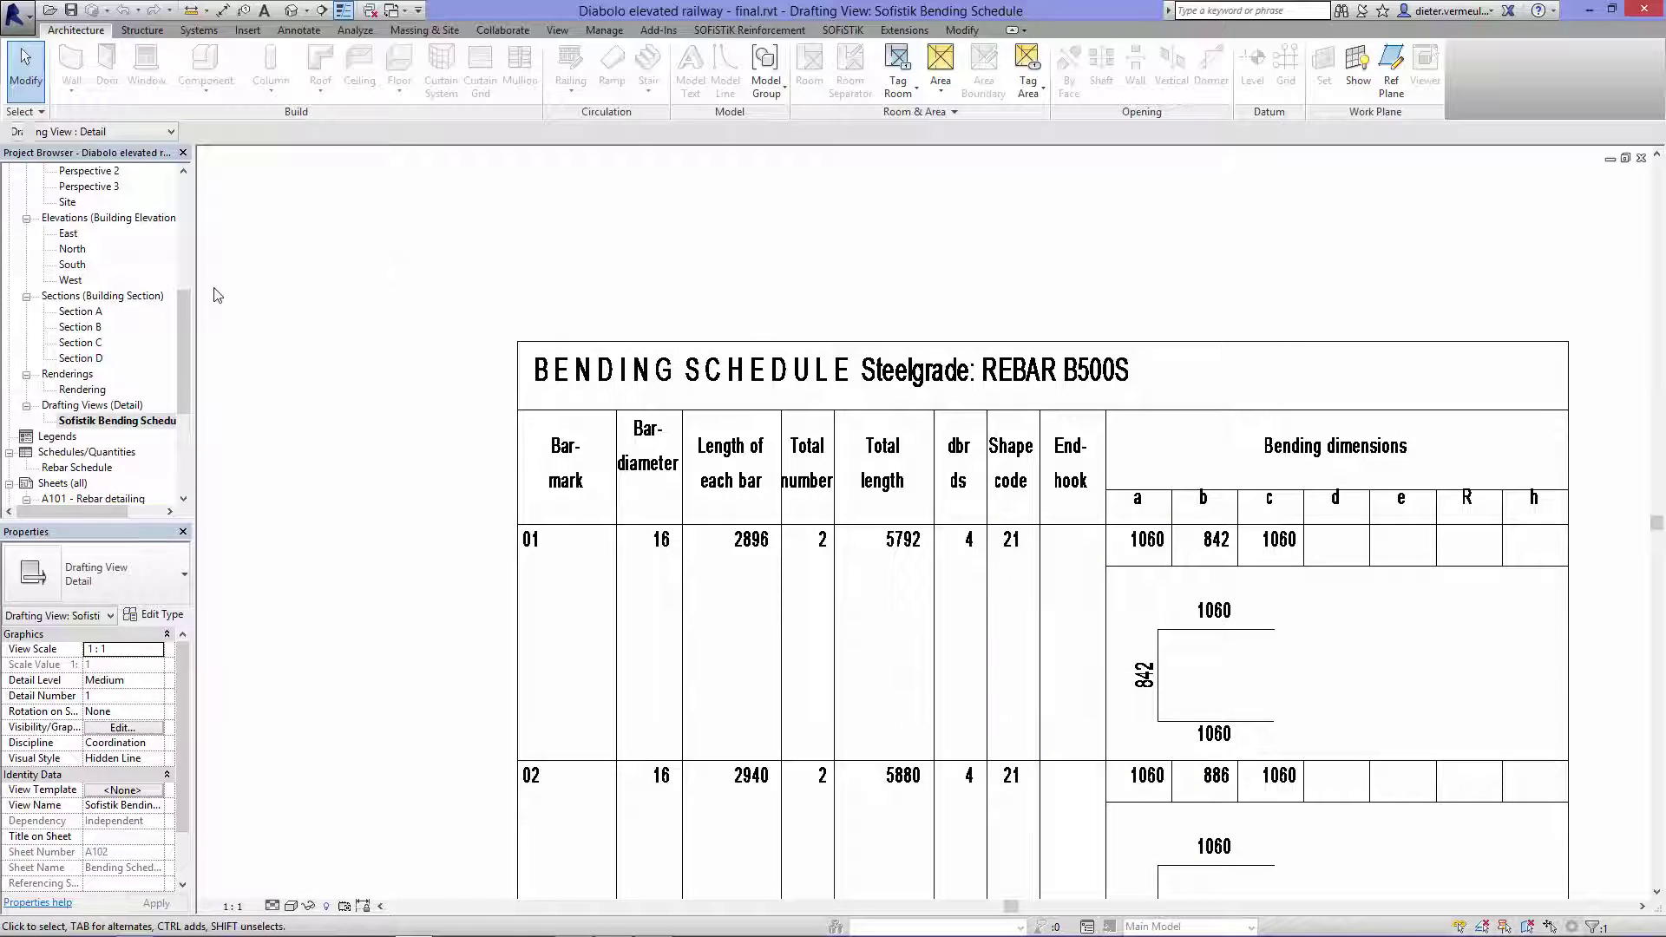
left_click_drag(183, 326, 184, 373)
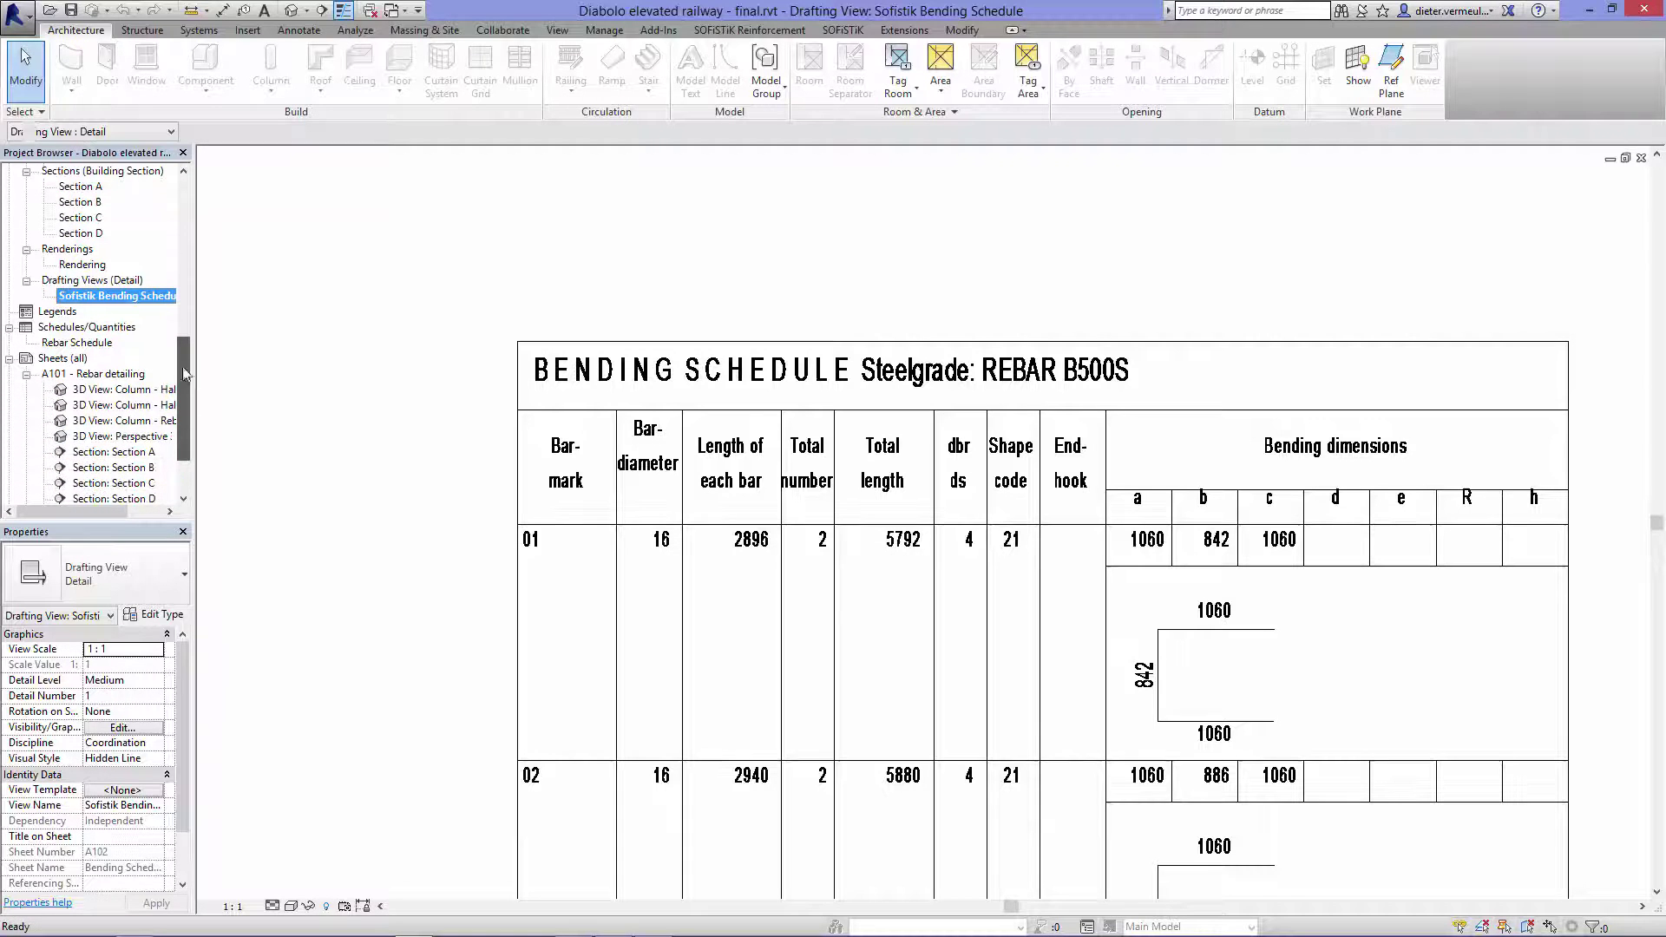
left_click(115, 374)
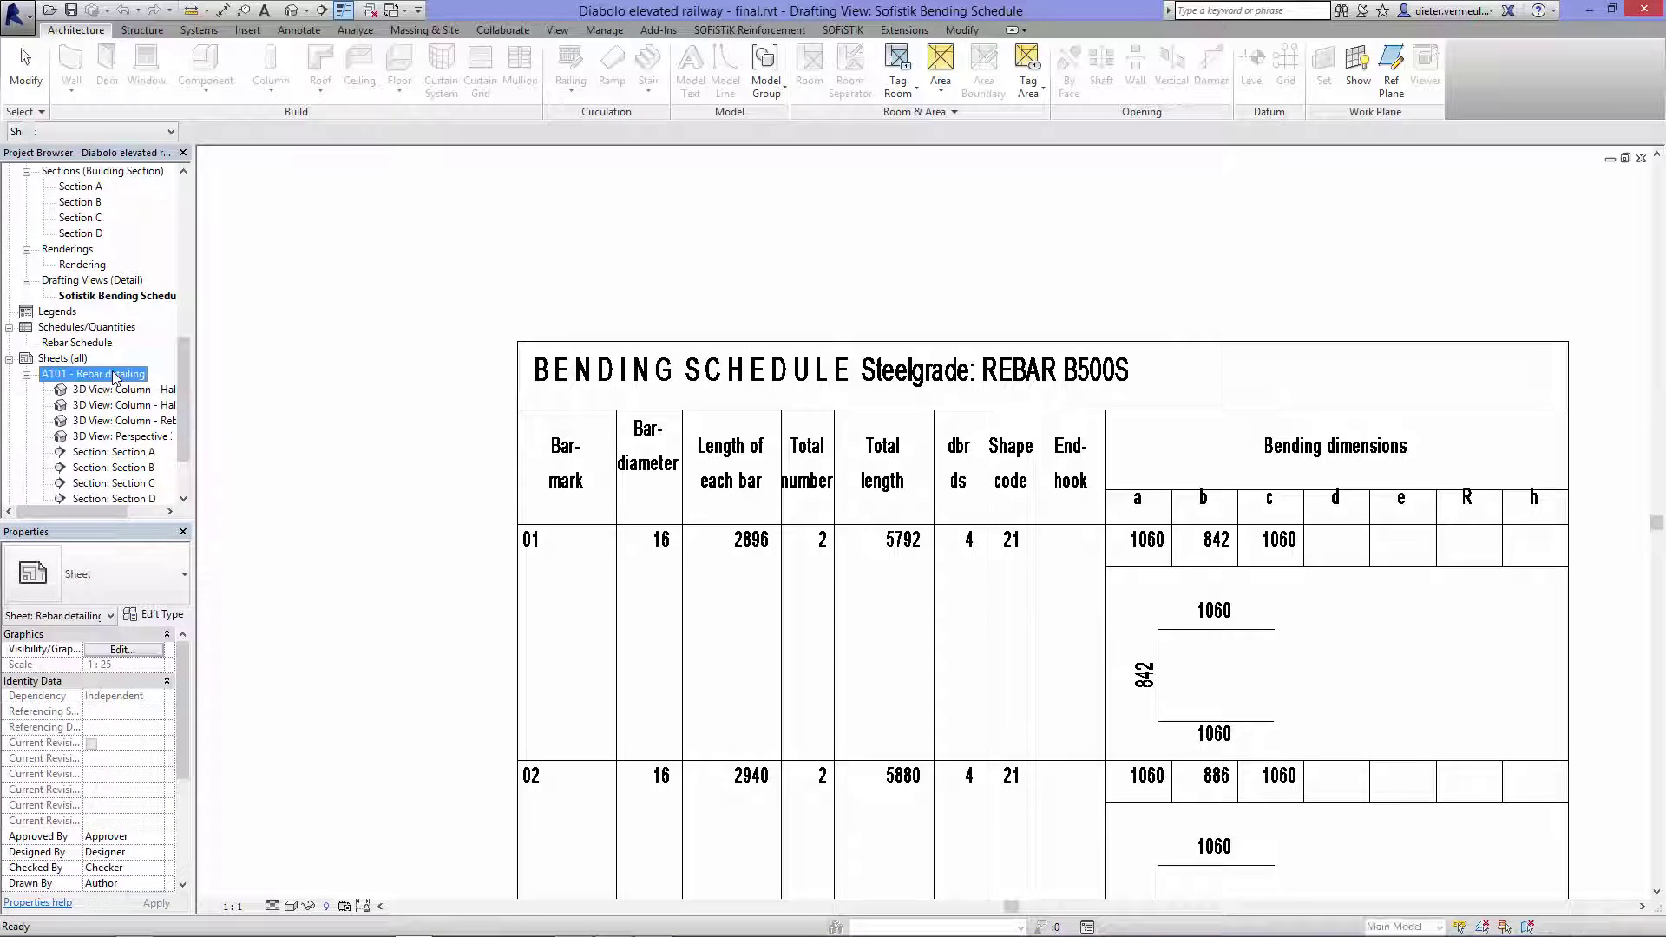
Step: Open the A101 - Rebar detailing sheet from Sheets (all)
double_click(116, 374)
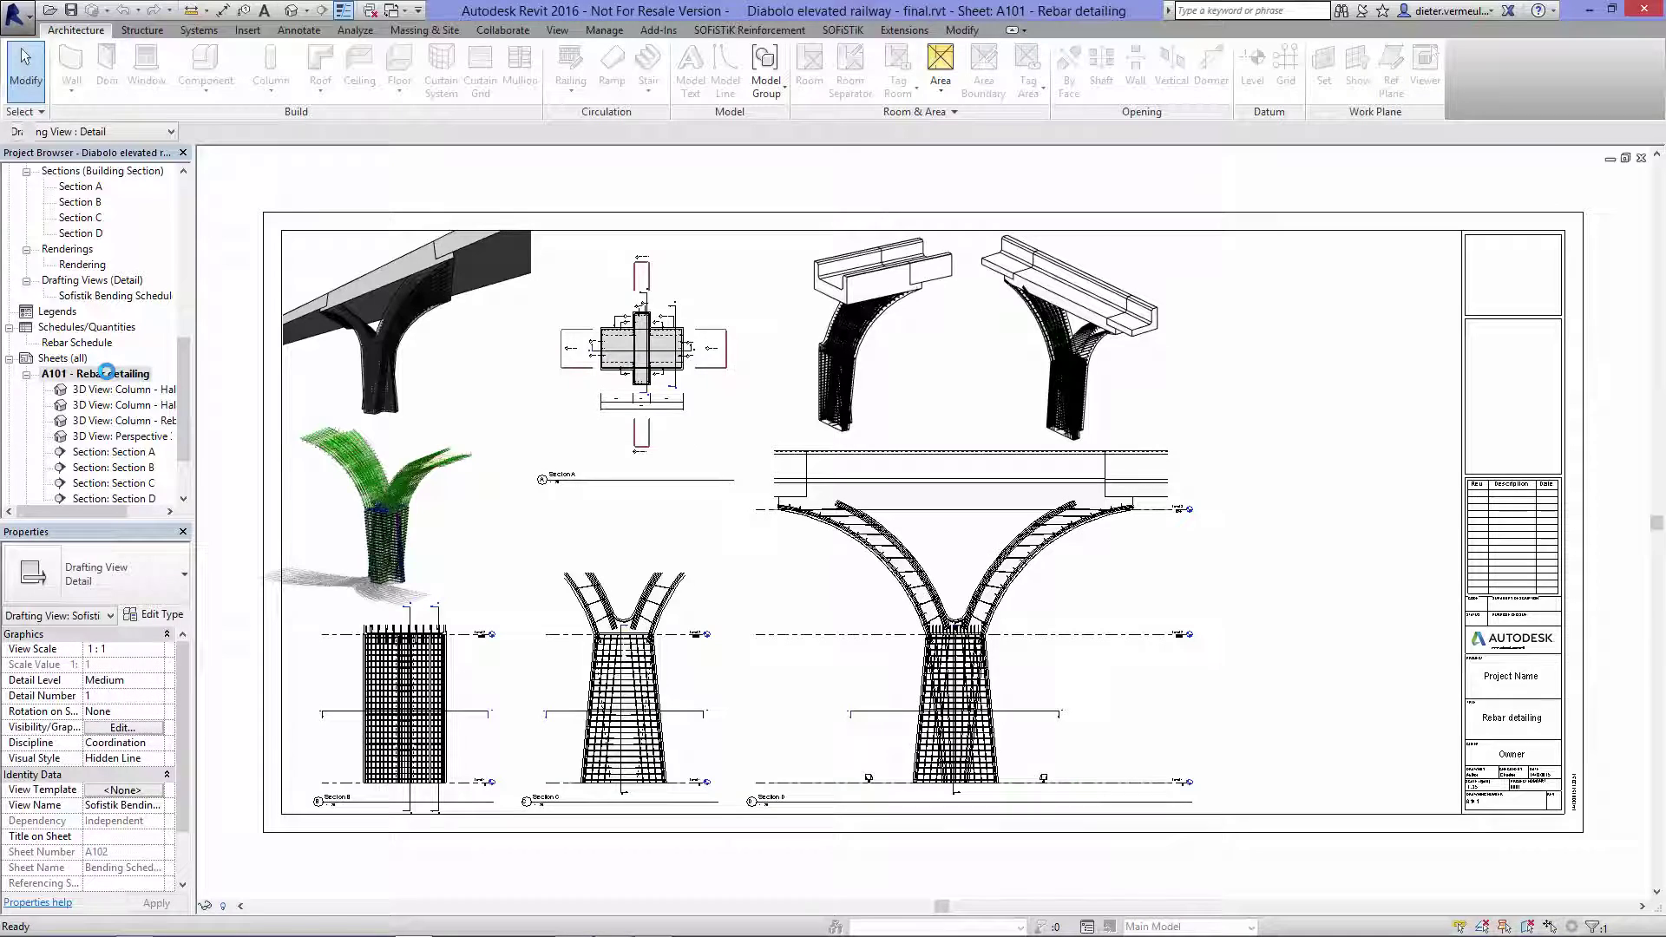